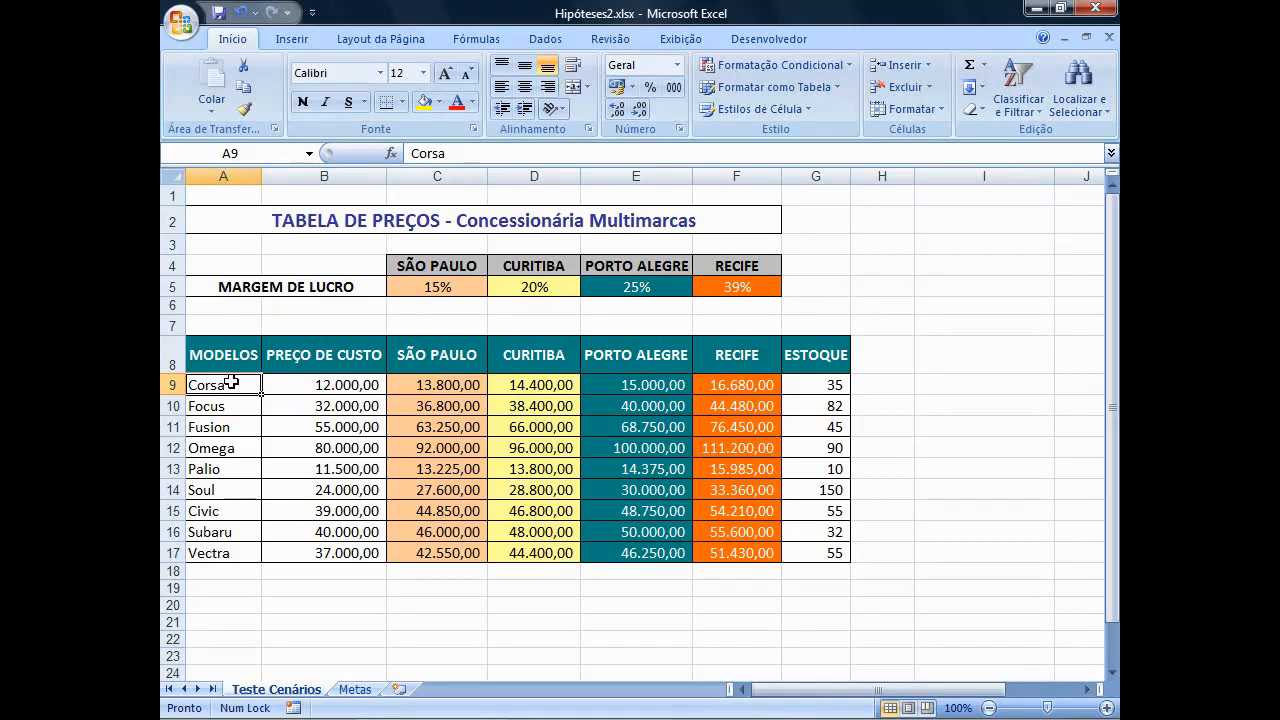
# Start a new scenario in the scenario manager and name it PESSIMISTA.
pyautogui.click(545, 39)
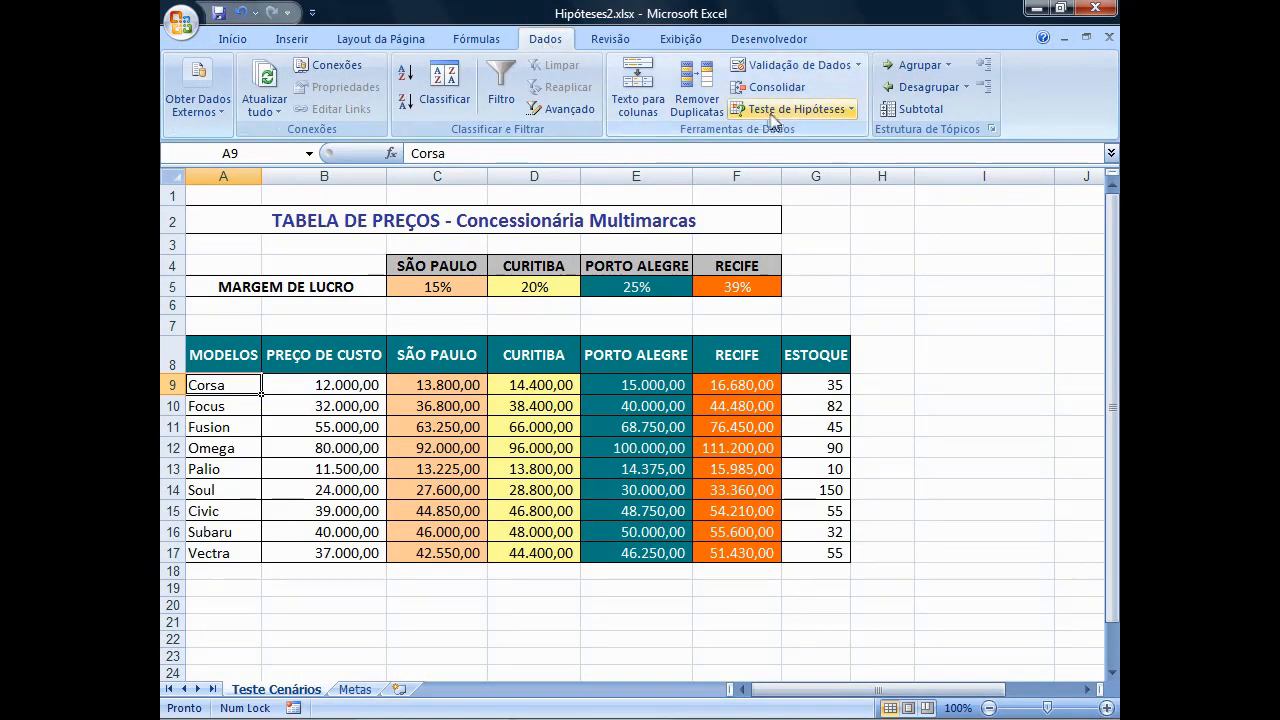
pyautogui.click(850, 112)
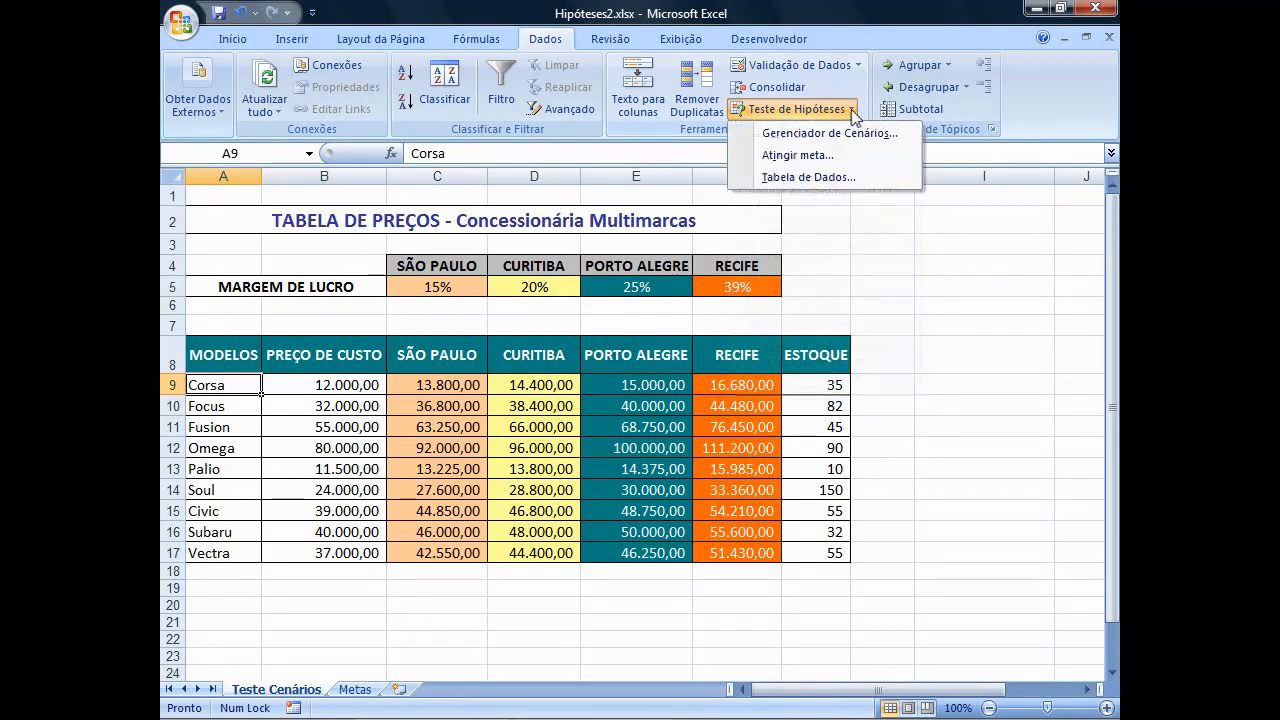
pyautogui.click(824, 138)
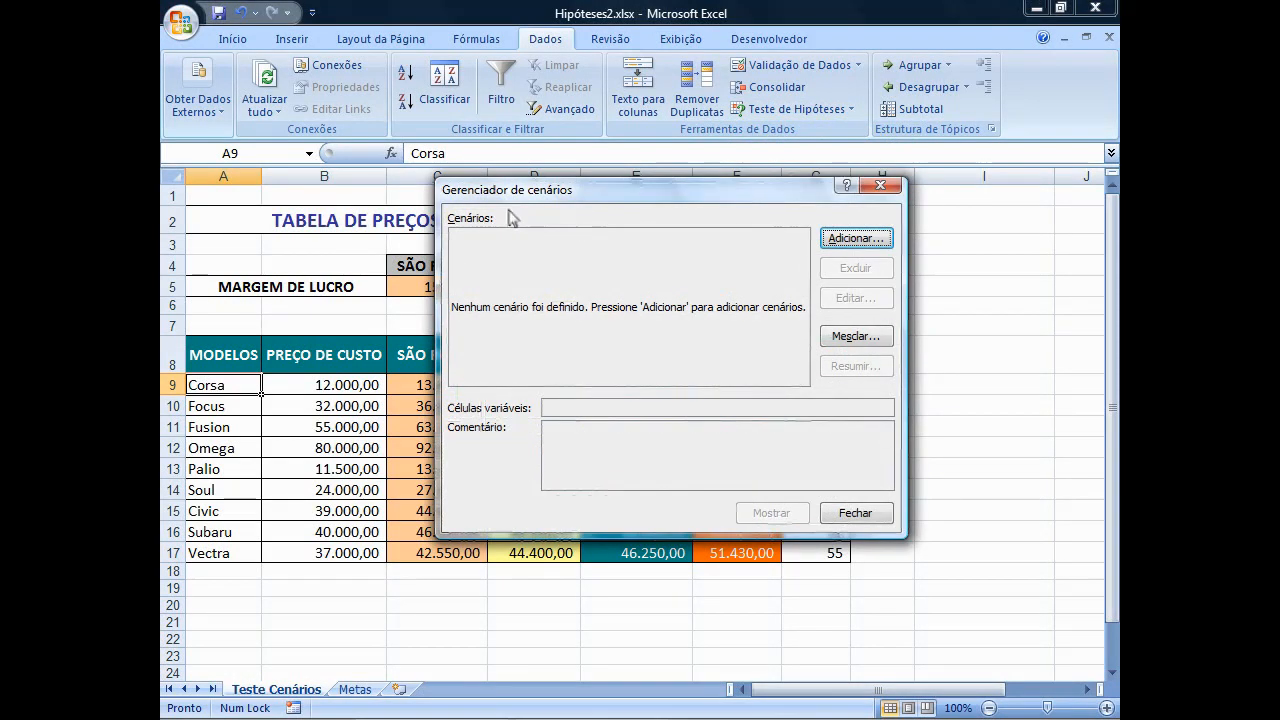
pyautogui.moveTo(512, 218); pyautogui.dragTo(548, 274)
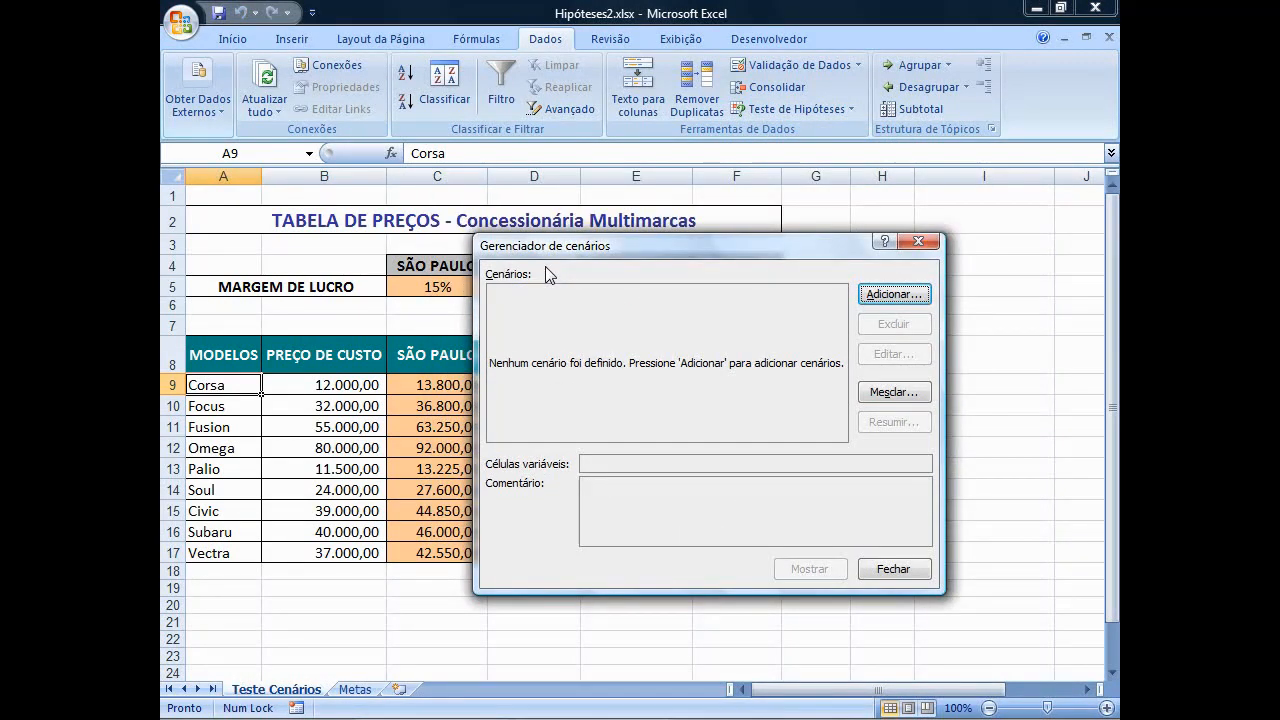
pyautogui.click(905, 297)
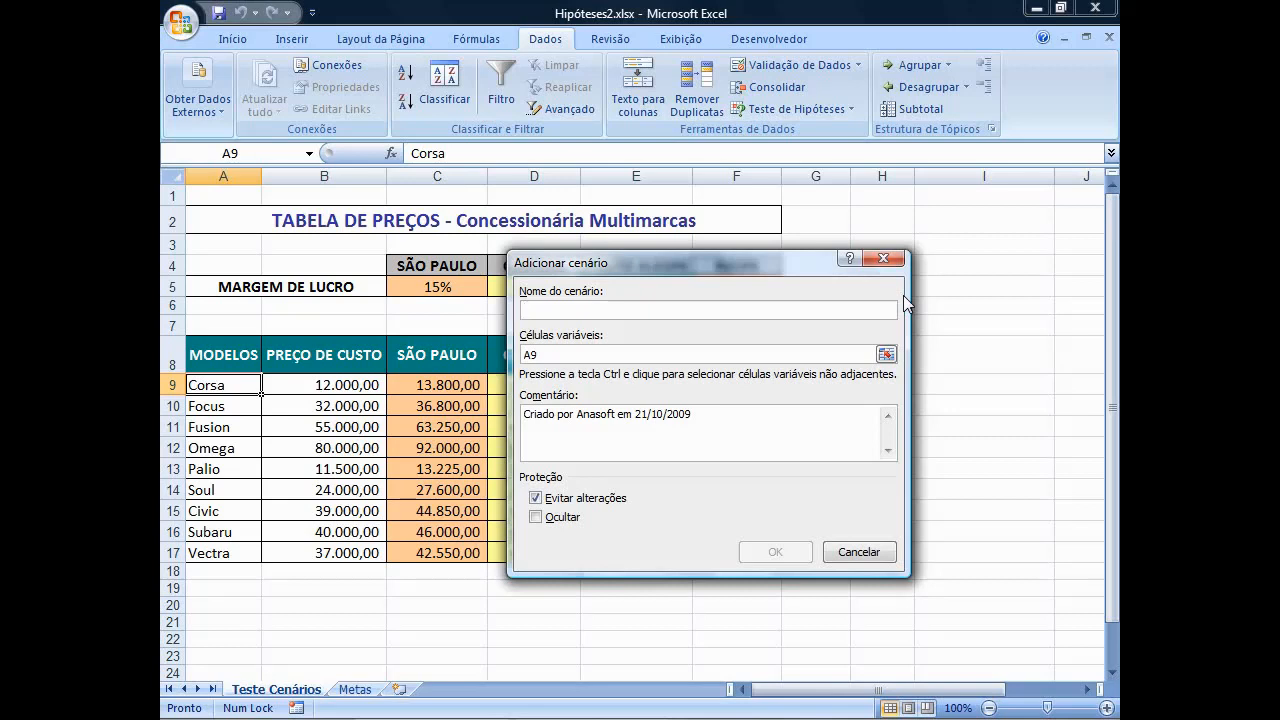
pyautogui.write('PESSIMISTA')
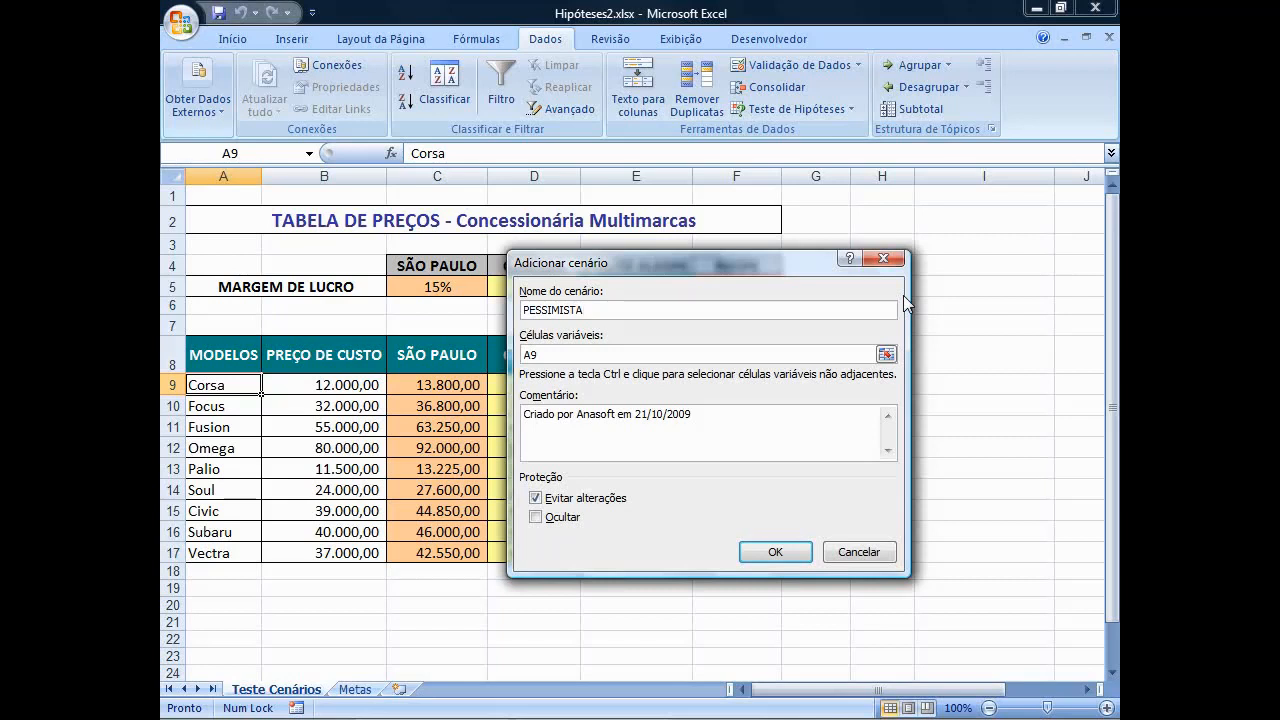
# Set the PESSIMISTA scenario's changing cells to C5:F5 and accept the scenario definition.
pyautogui.moveTo(541, 354); pyautogui.dragTo(525, 354)
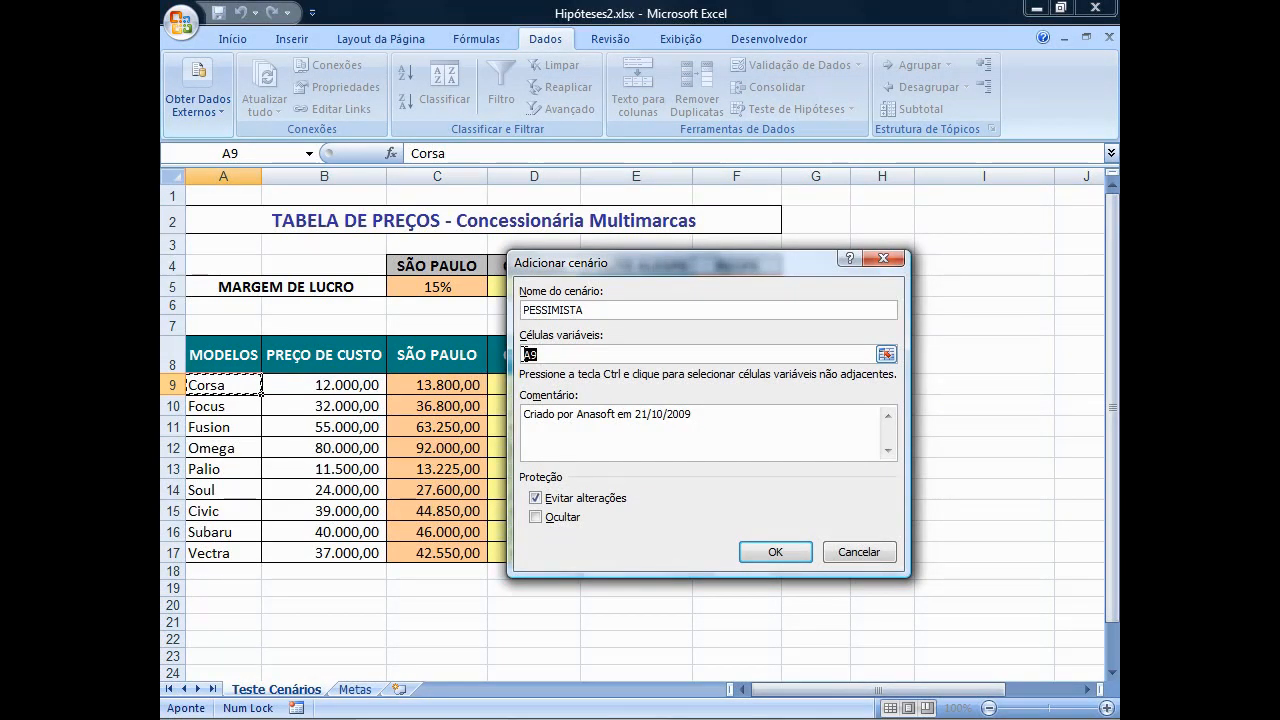
pyautogui.press('BackSpace')
pyautogui.write('C5:F5')
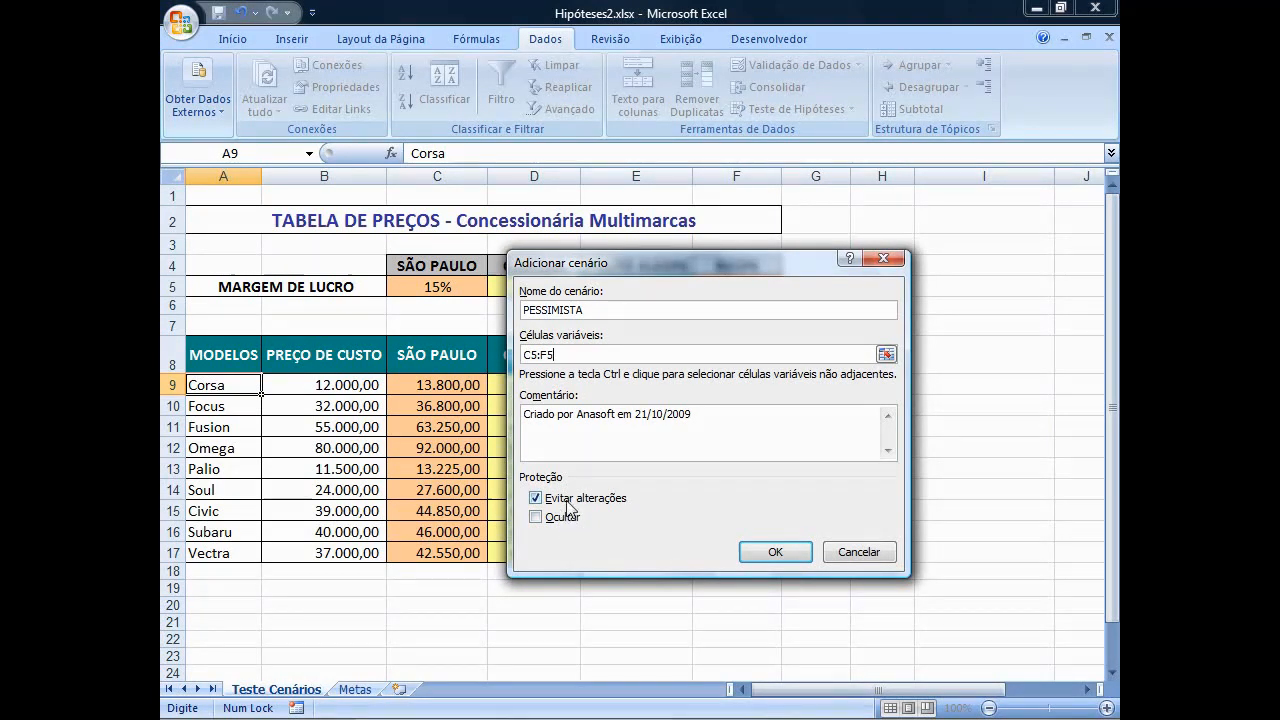
pyautogui.click(775, 552)
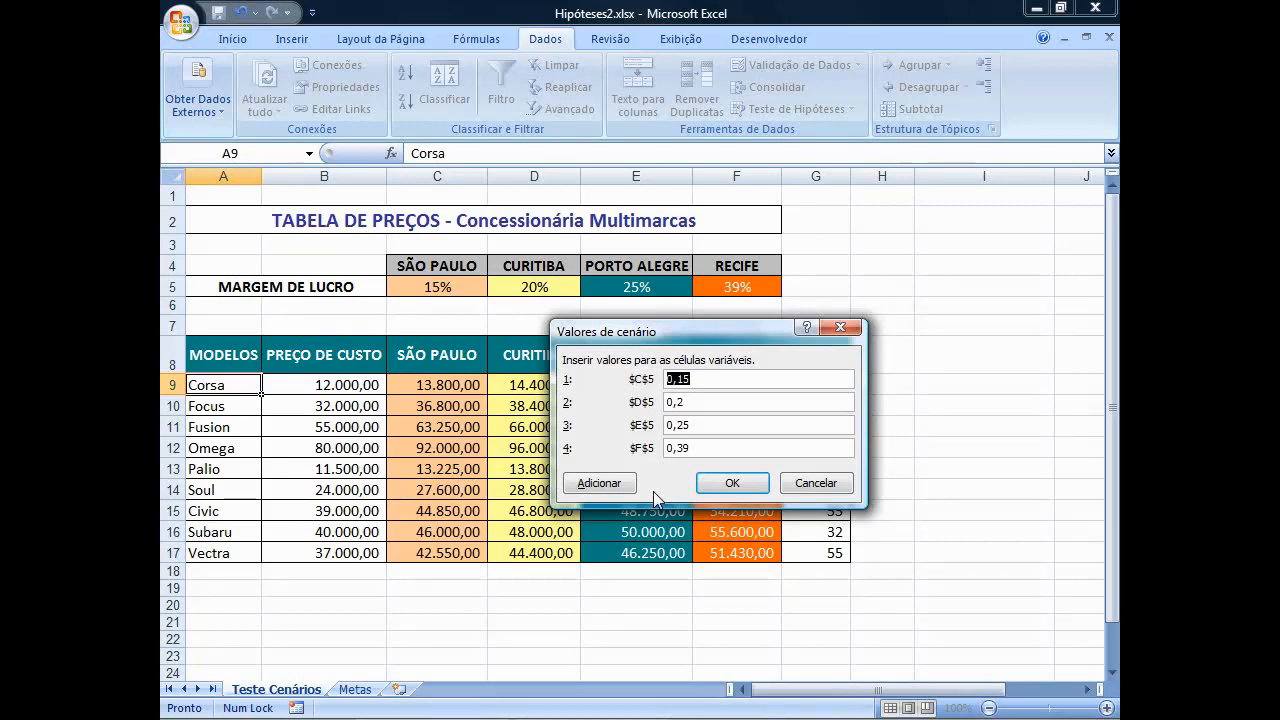
# Set the PESSIMISTA values to 0,06 for C5, 0,09 for D5, 0,13 for E5 and 0,20 for F5, and continue to another scenario.
pyautogui.write('0,06')
pyautogui.press('Tab')
pyautogui.write('0,09')
pyautogui.press('Tab')
pyautogui.write('0,13')
pyautogui.press('Tab')
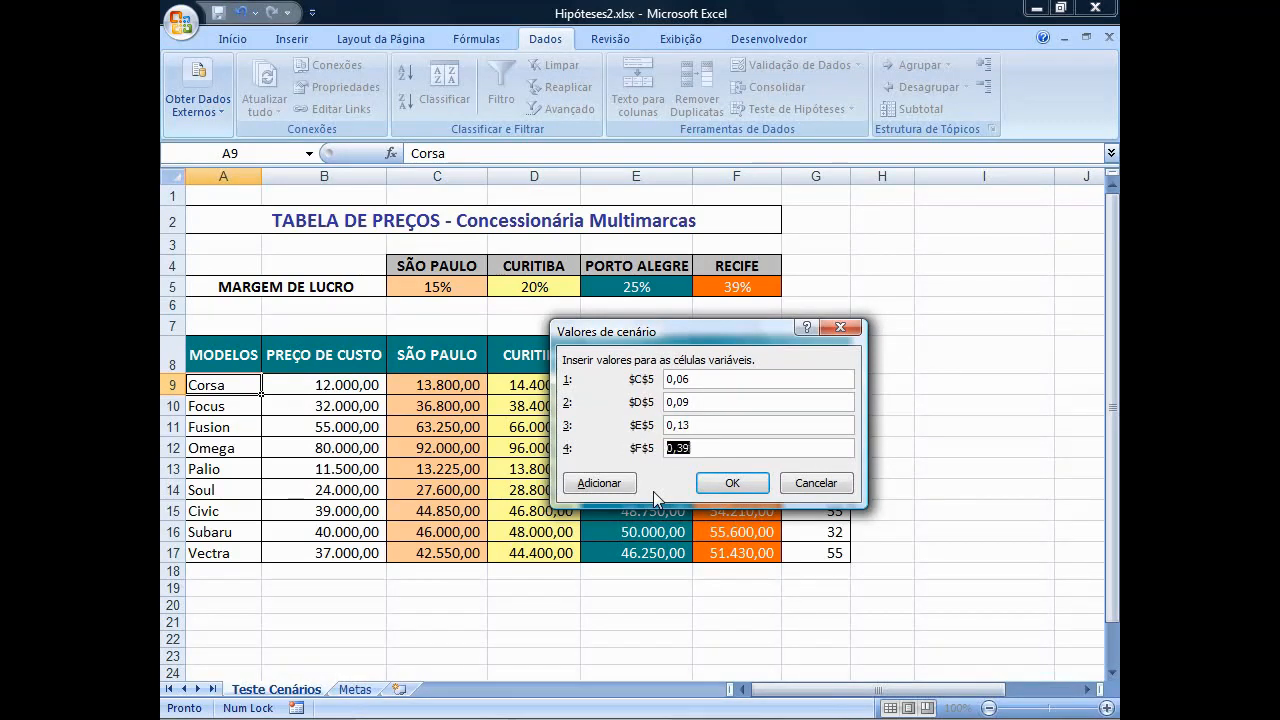
pyautogui.write('0,20')
pyautogui.click(590, 484)
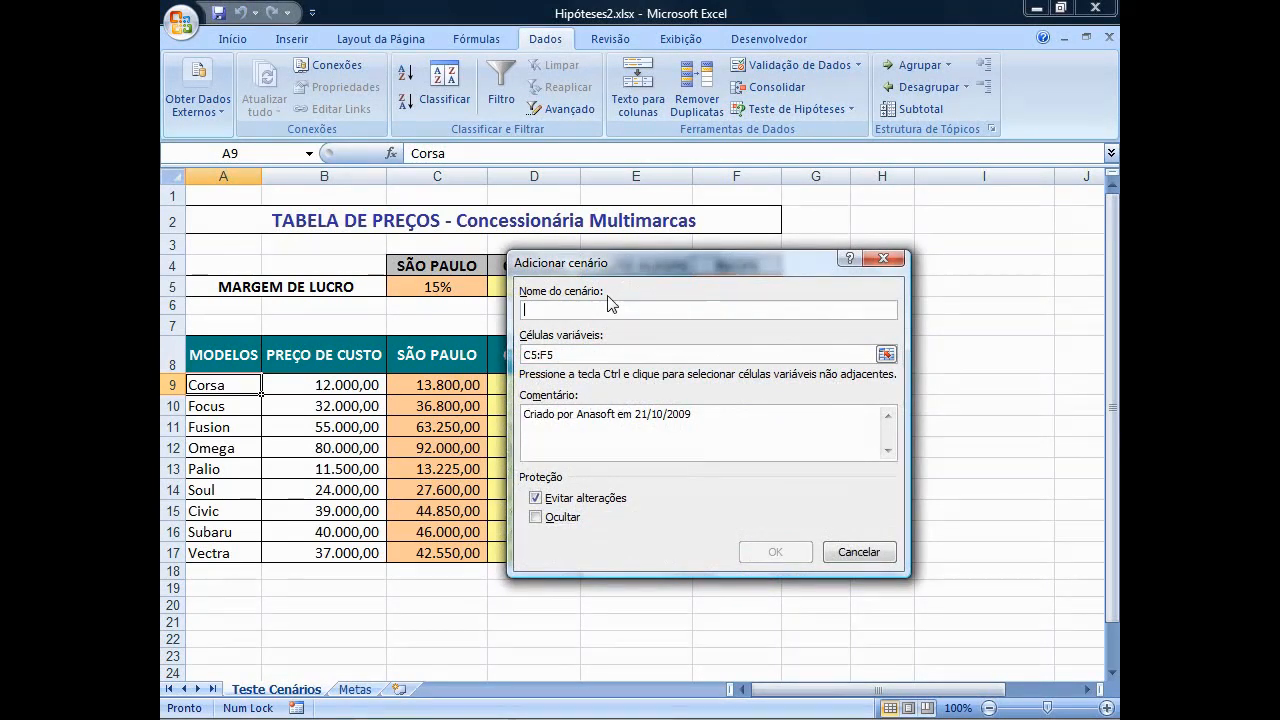
# Add a scenario named REGULAR for C5:F5 with the existing profit margins, and continue to another scenario.
pyautogui.write('REG')
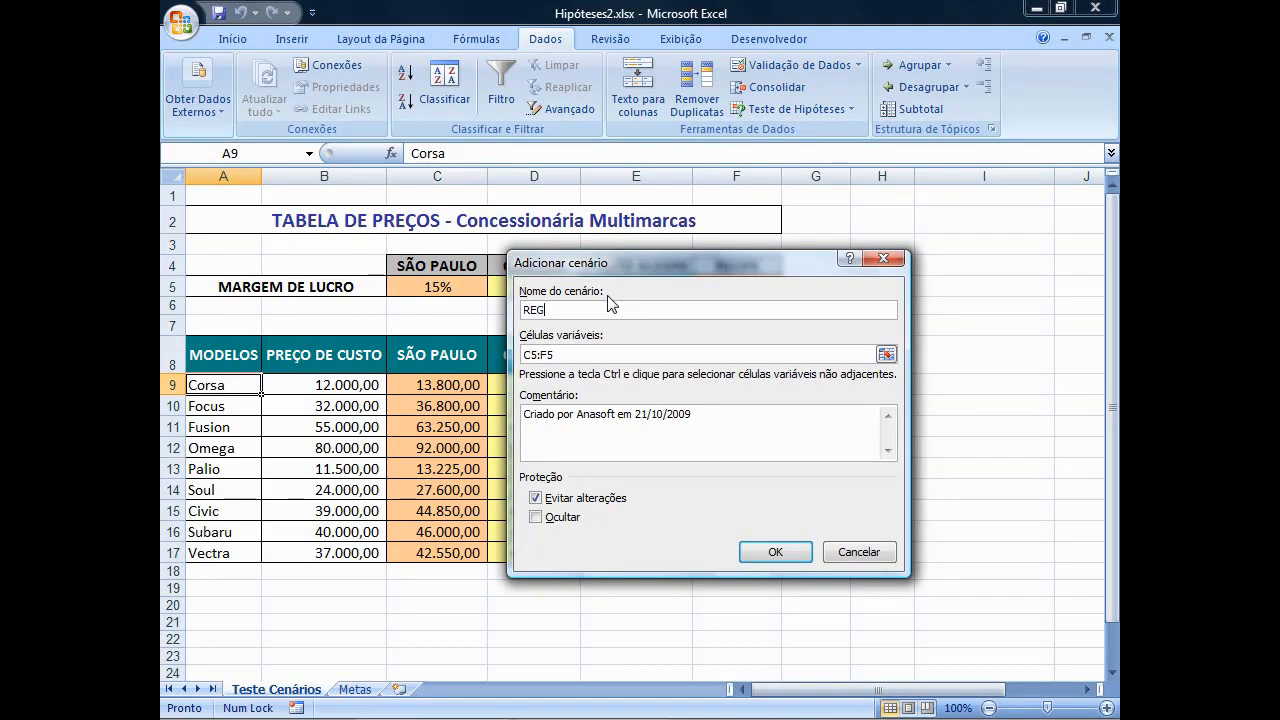
pyautogui.write('ULAR')
pyautogui.click(773, 552)
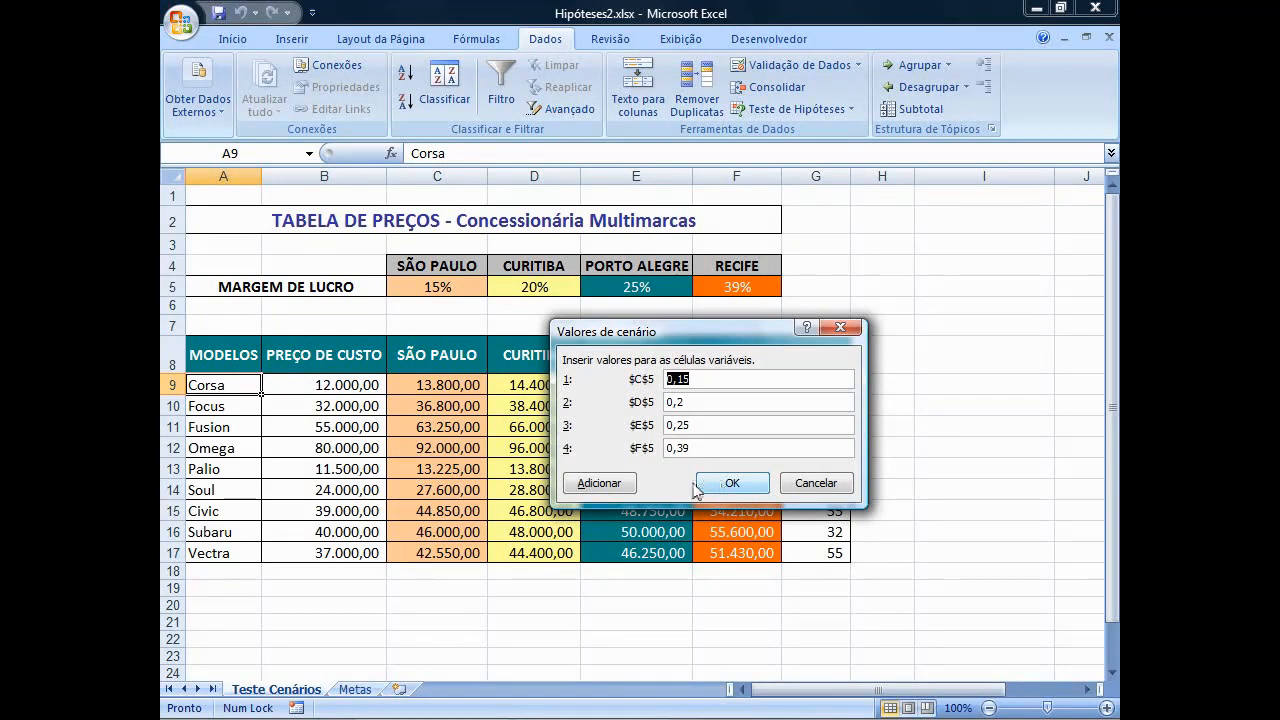
pyautogui.click(585, 485)
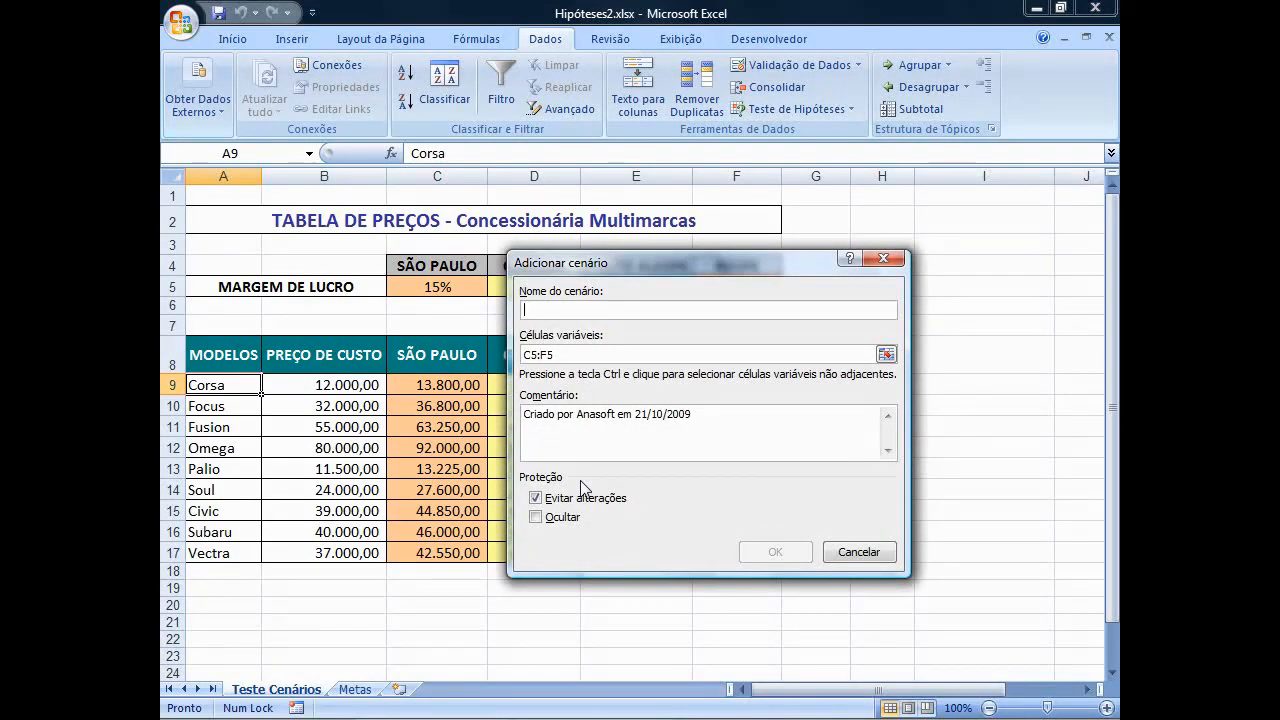
# Name the new scenario OTIMISTA, keeping C5:F5 as its changing cells.
pyautogui.write('OT')
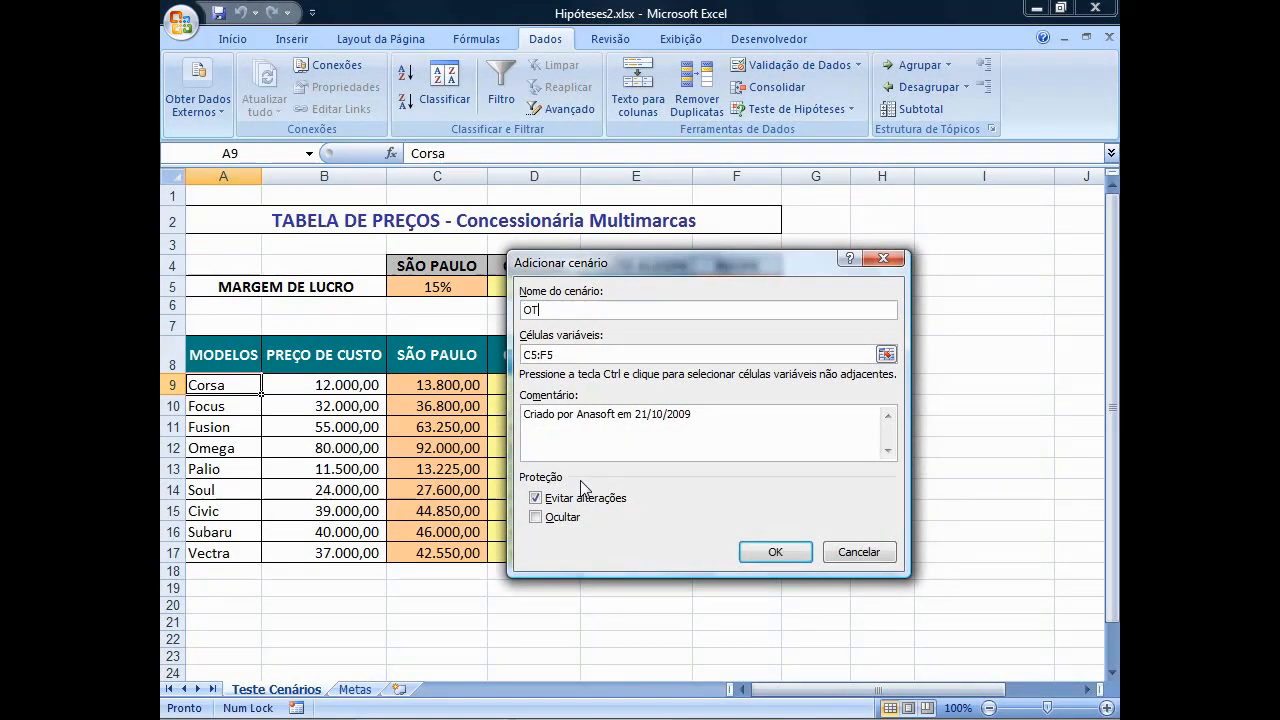
pyautogui.write('IMISTA')
pyautogui.click(751, 557)
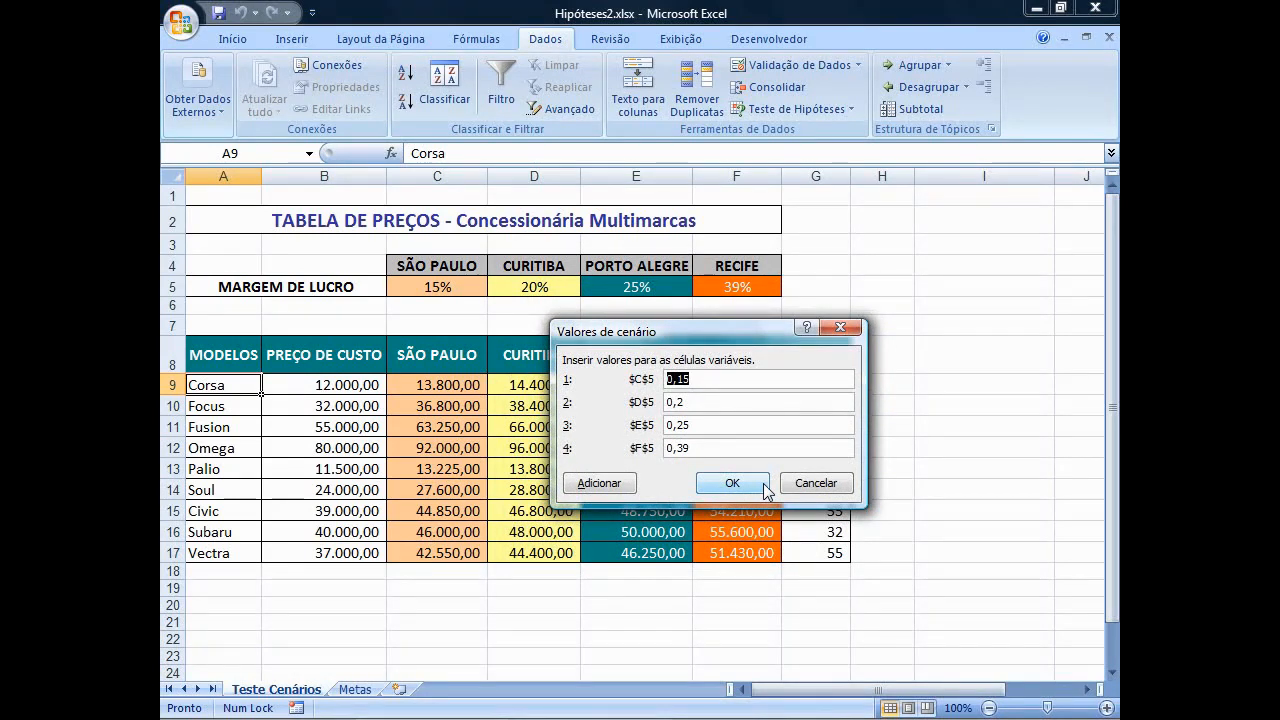
# Set the OTIMISTA values to 0,21 for C5, 0,26 for D5, 0,32 for E5 and 0,47 for F5.
pyautogui.write('0,21')
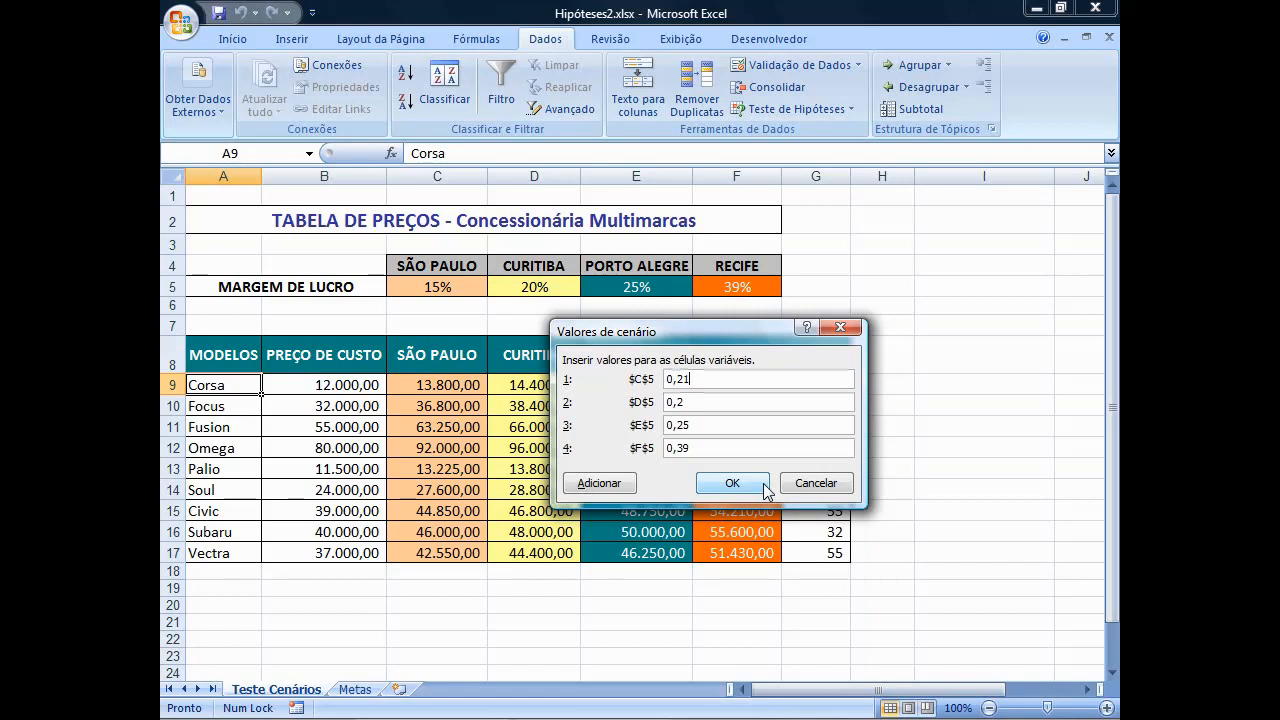
pyautogui.press('Tab')
pyautogui.write('0,26')
pyautogui.press('Tab')
pyautogui.write('0,32')
pyautogui.press('Tab')
pyautogui.write('0,47')
pyautogui.click(765, 488)
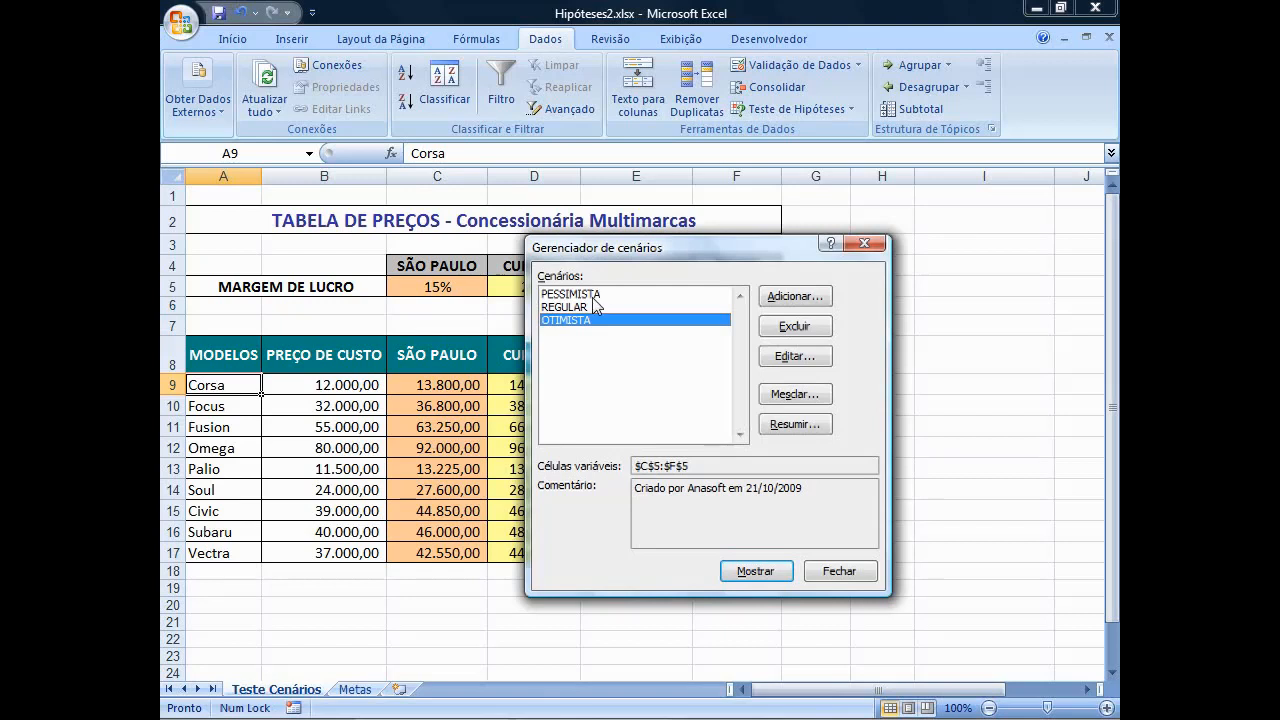
# Show the PESSIMISTA scenario in the price table and move the scenario manager clear of the margin row.
pyautogui.click(593, 296)
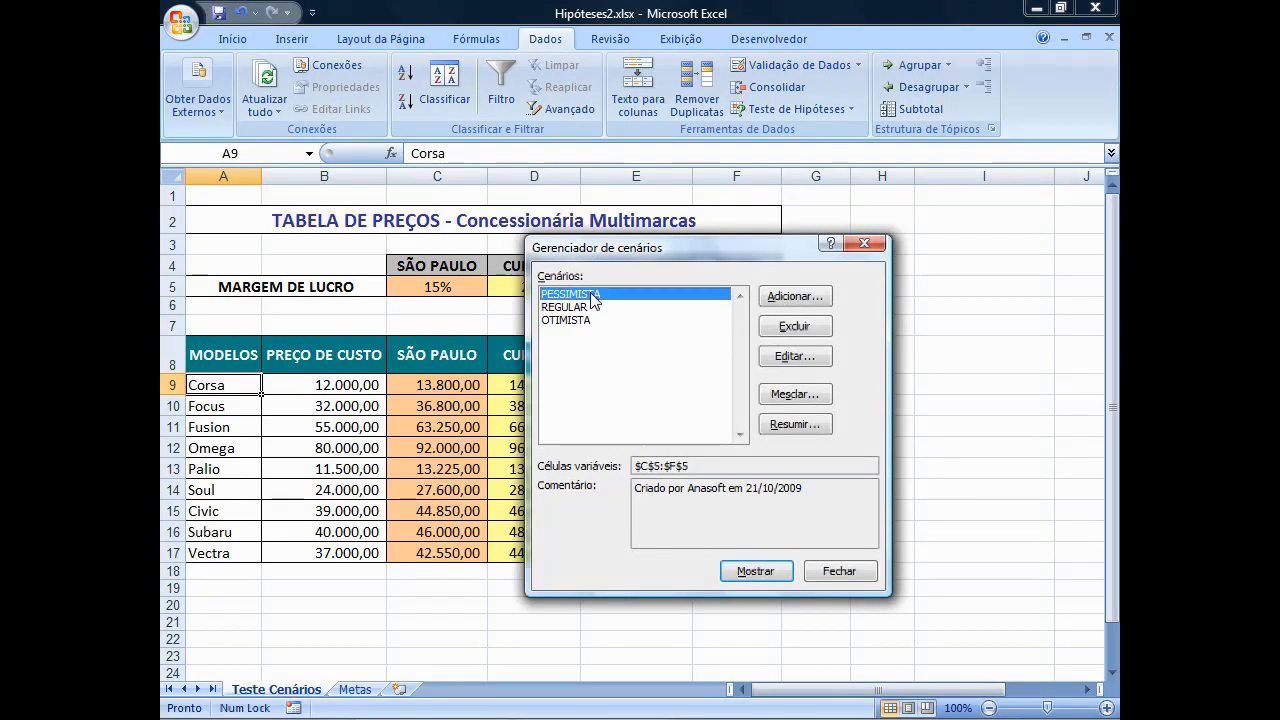
pyautogui.click(755, 572)
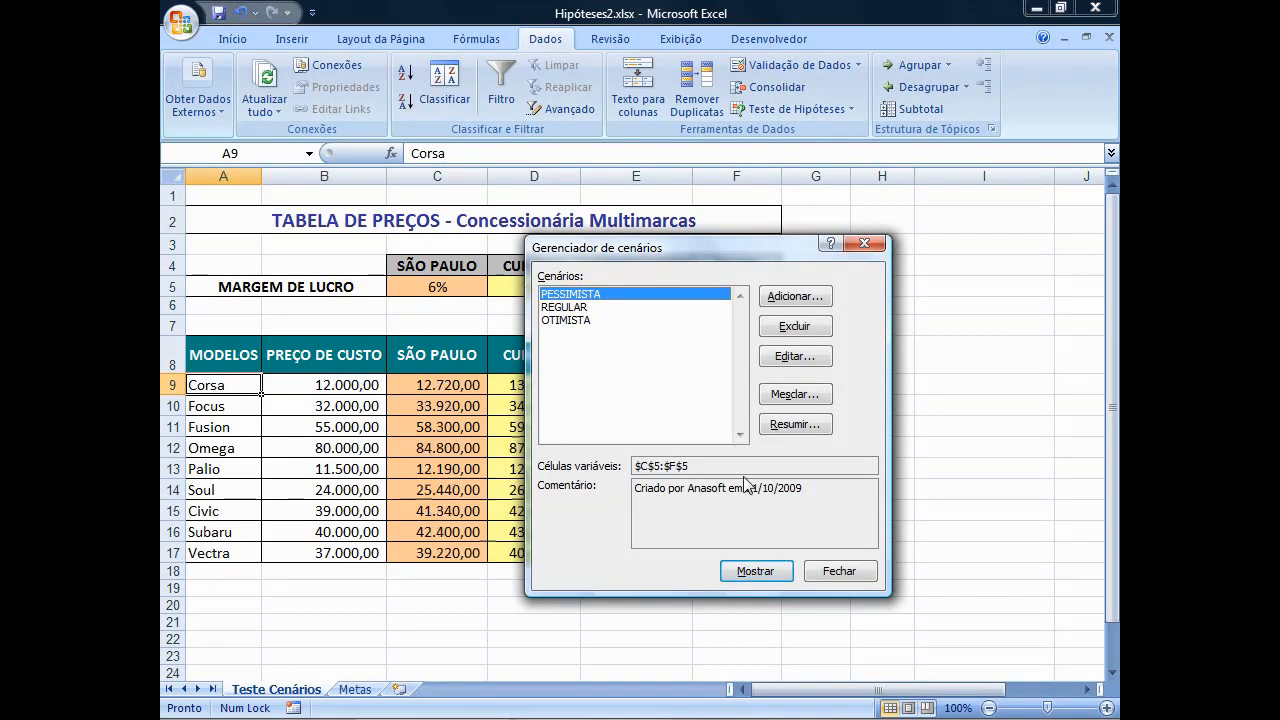
pyautogui.moveTo(575, 257); pyautogui.dragTo(565, 326)
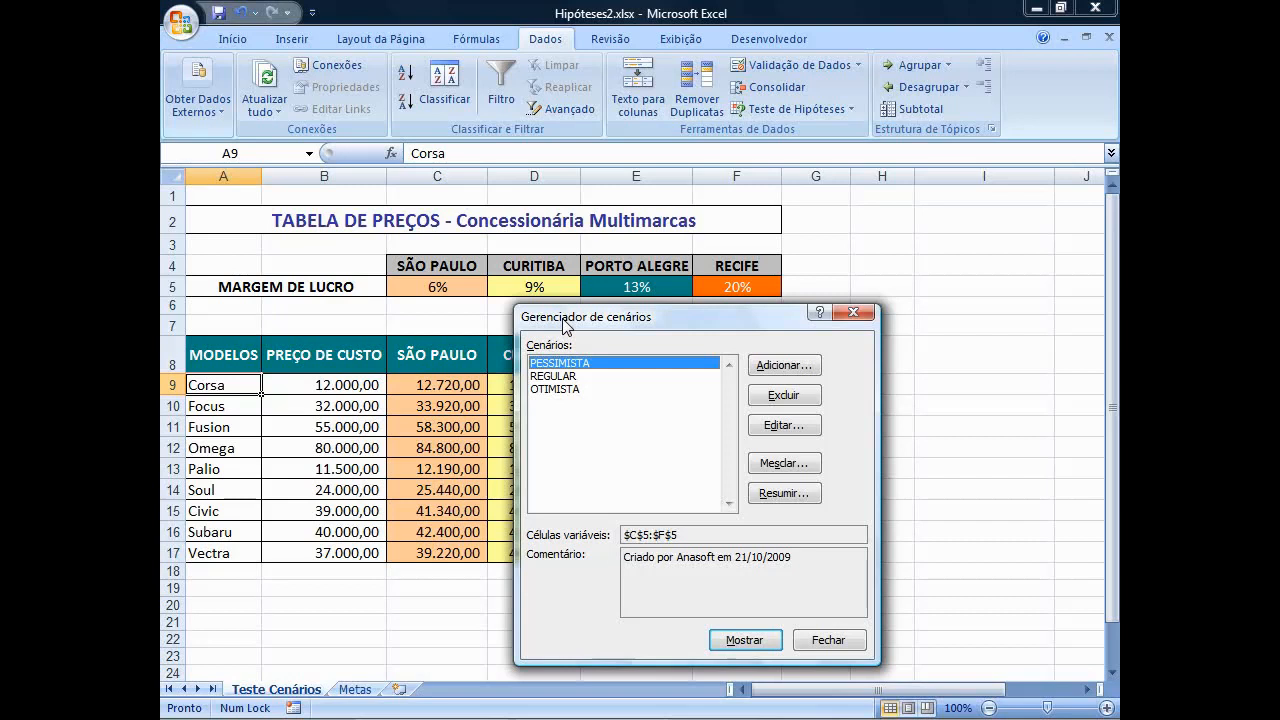
# Show the REGULAR scenario in the price table and close the scenario manager.
pyautogui.click(596, 376)
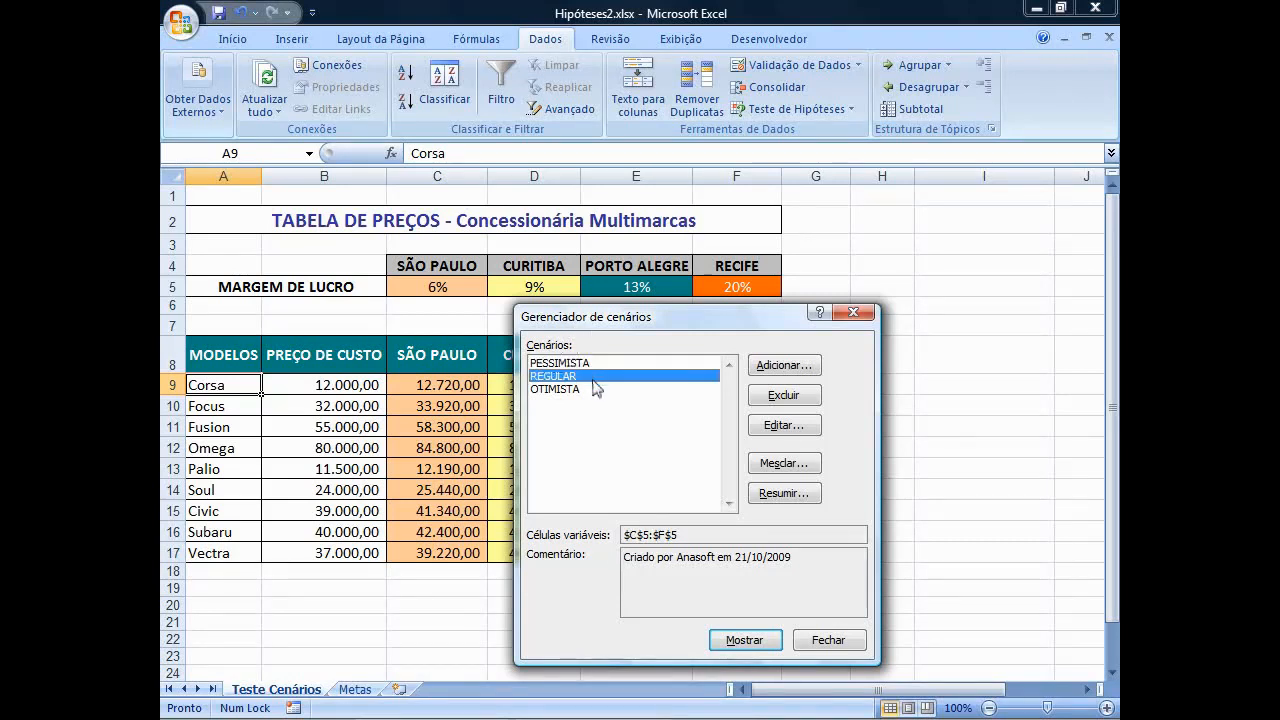
pyautogui.click(744, 640)
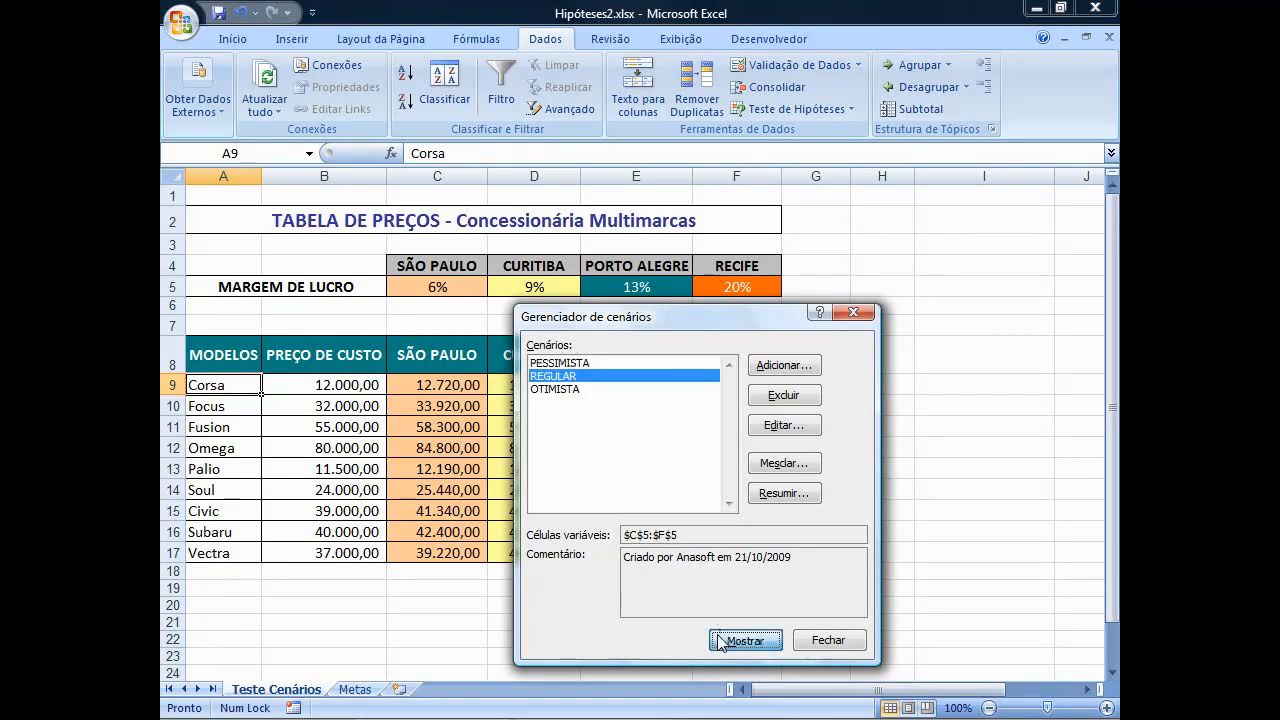
pyautogui.click(829, 640)
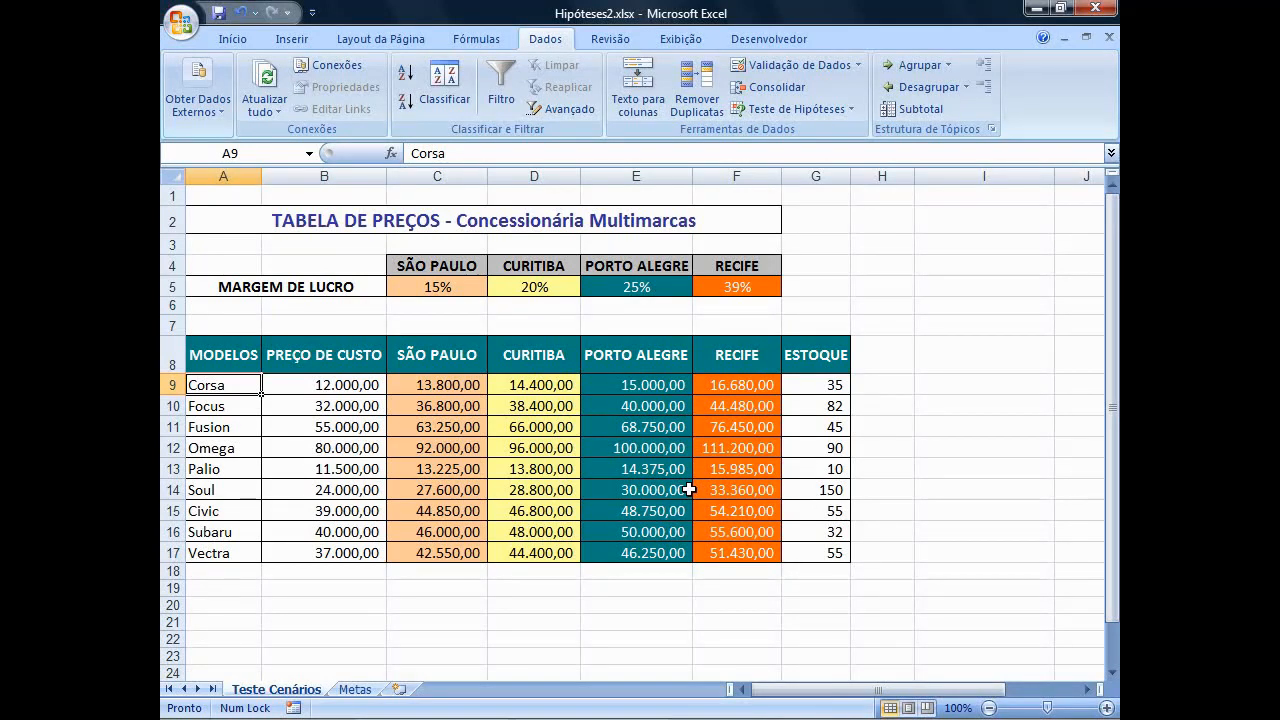
# On the Metas sheet, enter the payment formula =PGTO(C3/12;B3;A3) in cell D3 of the loan simulation.
pyautogui.click(355, 690)
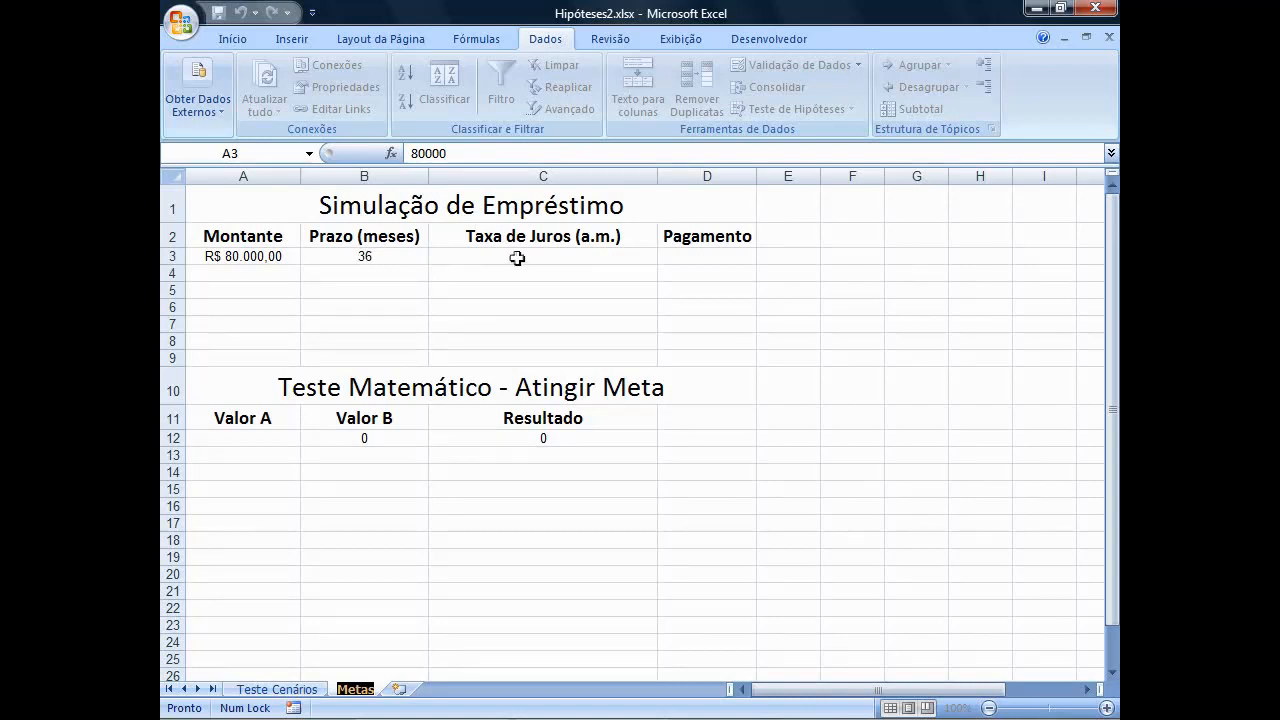
pyautogui.click(745, 259)
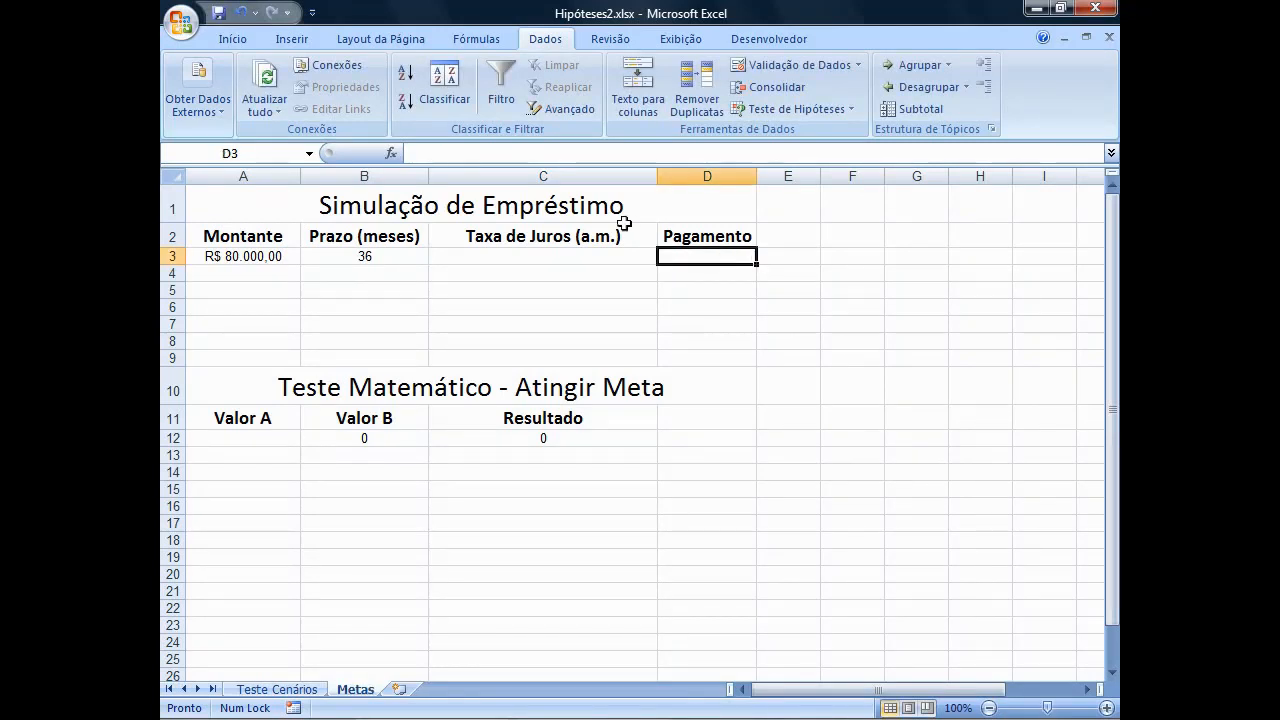
pyautogui.write('=')
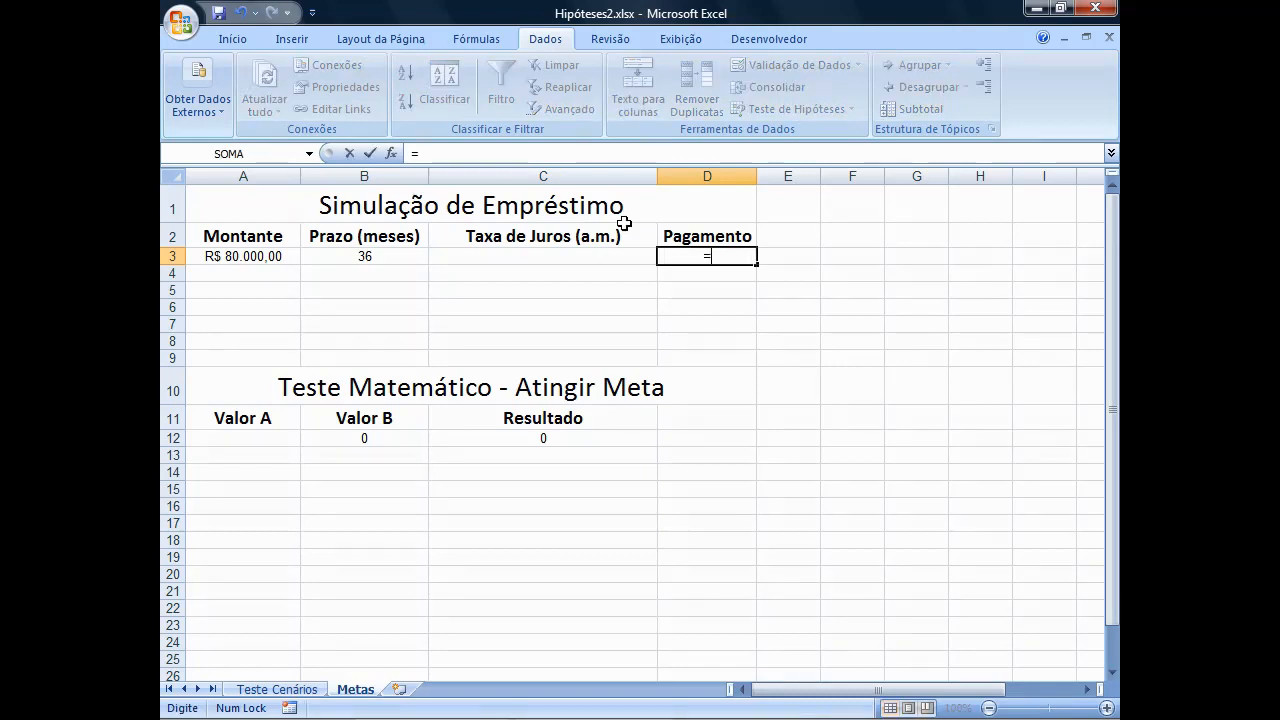
pyautogui.write('P')
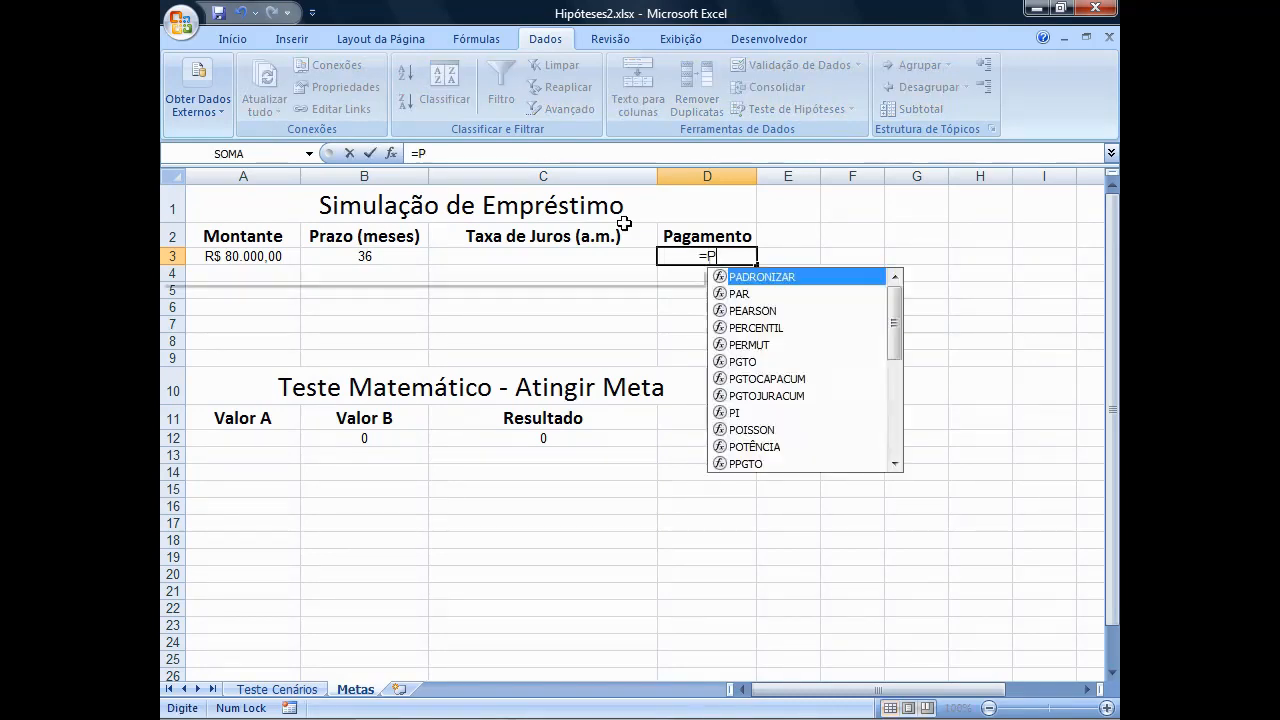
pyautogui.write('GTO')
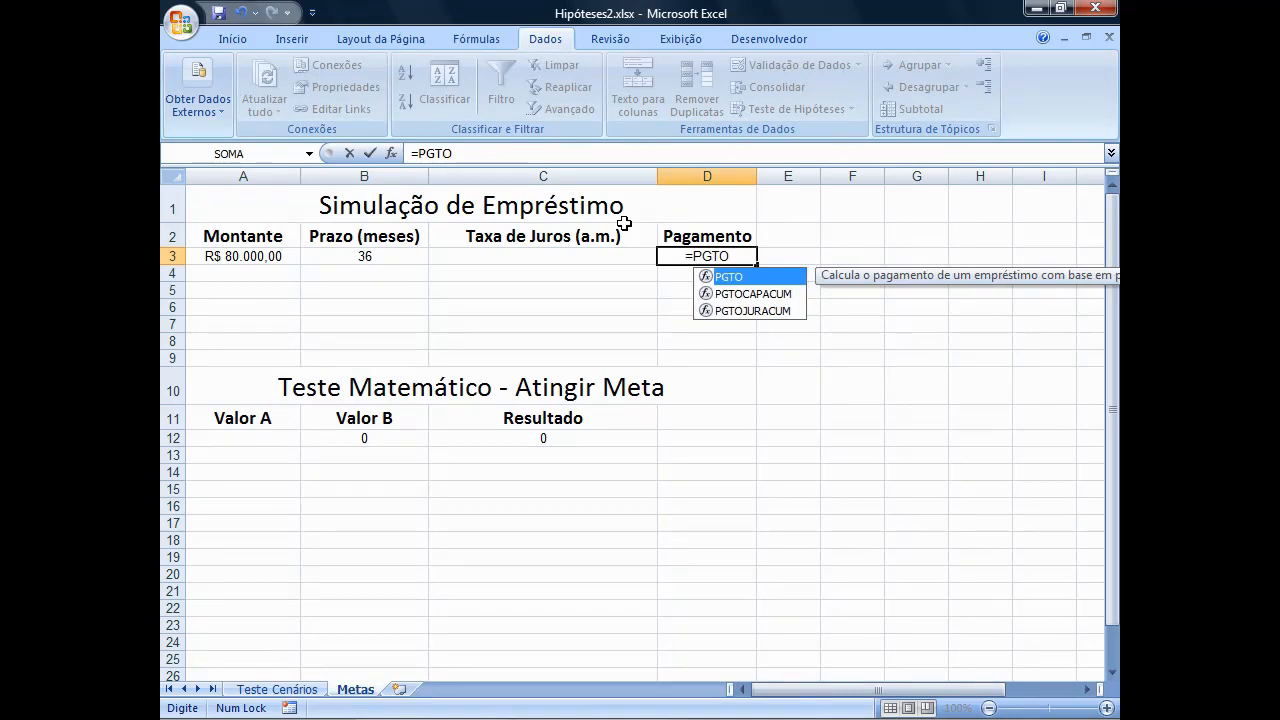
pyautogui.write('(')
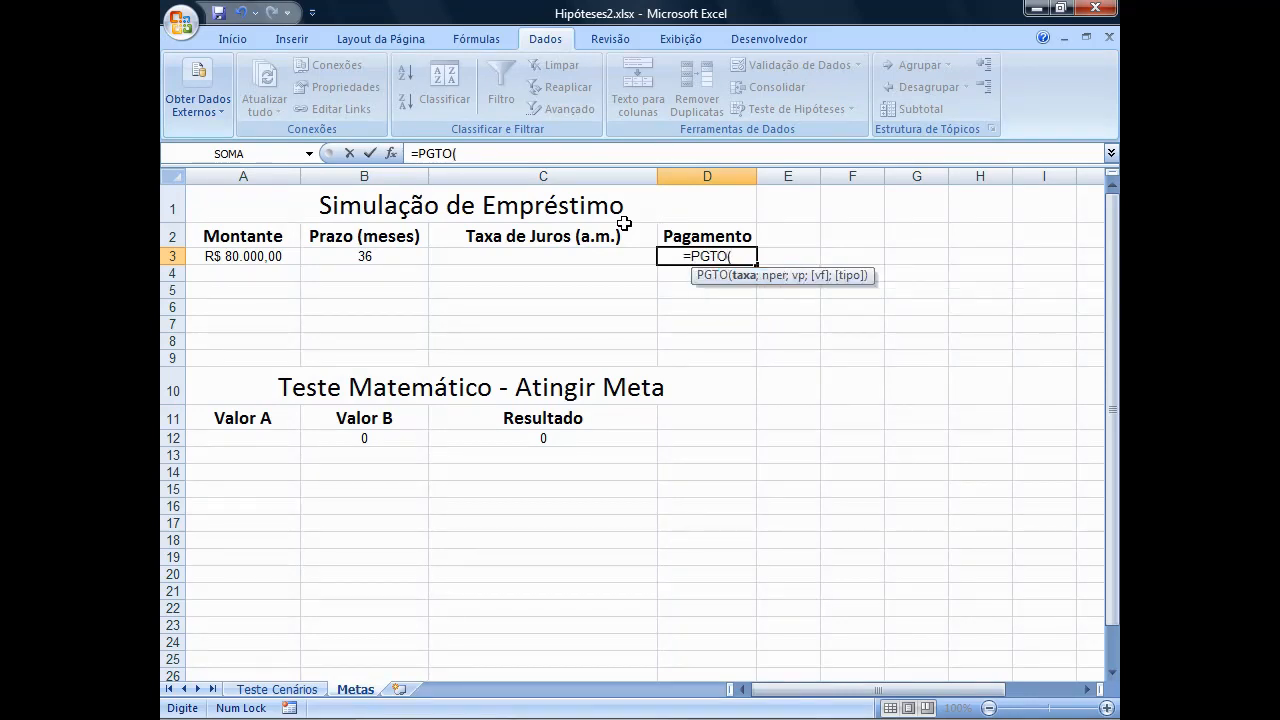
pyautogui.write('C3')
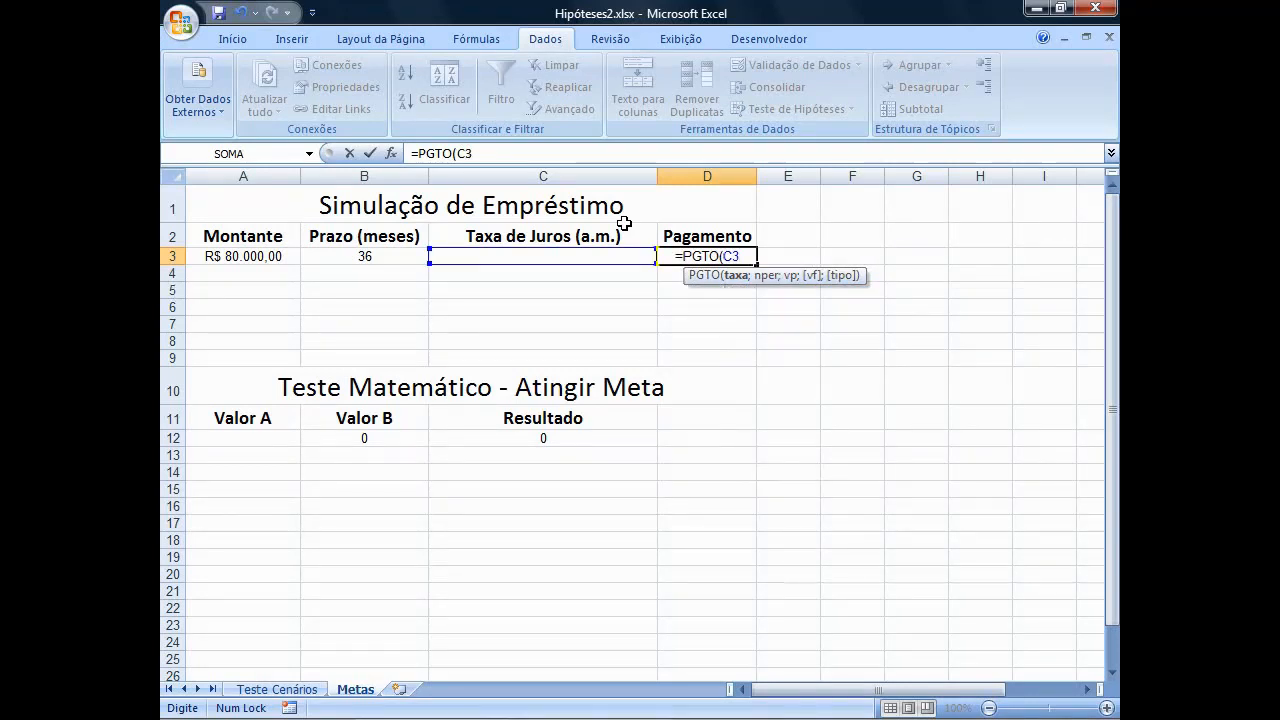
pyautogui.write('/1')
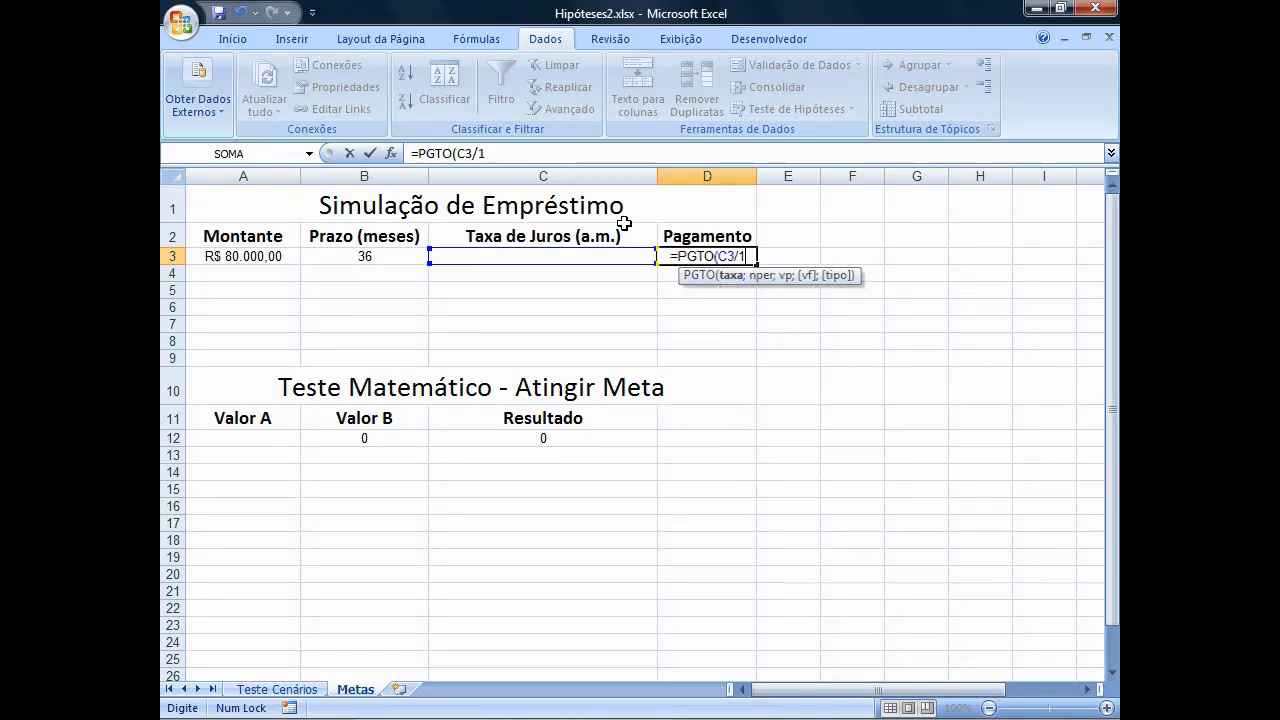
pyautogui.write('2')
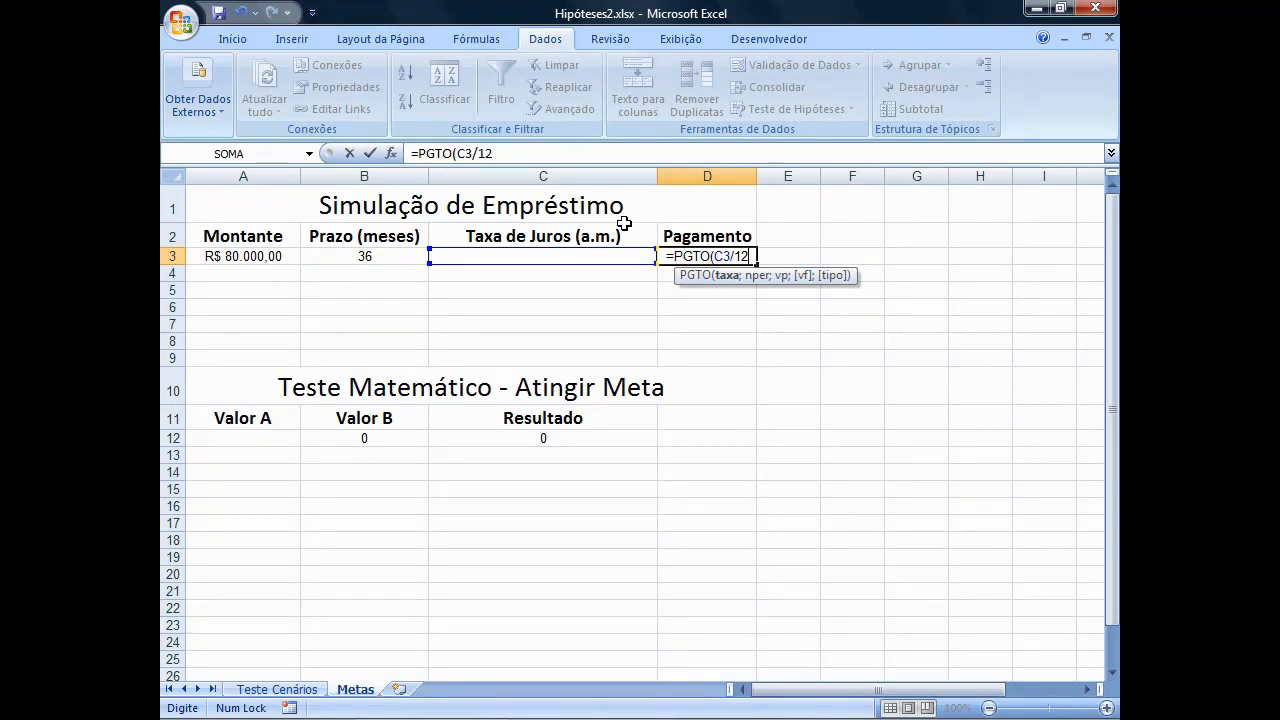
pyautogui.write(';')
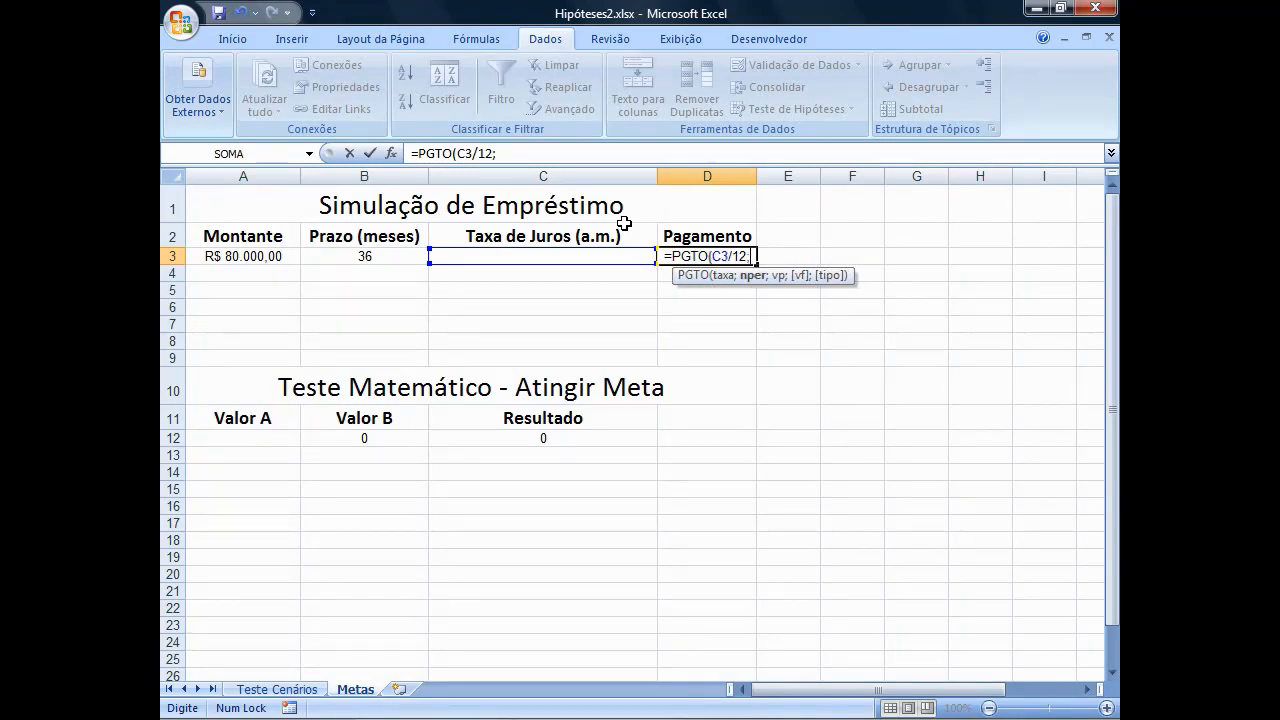
pyautogui.write('B3')
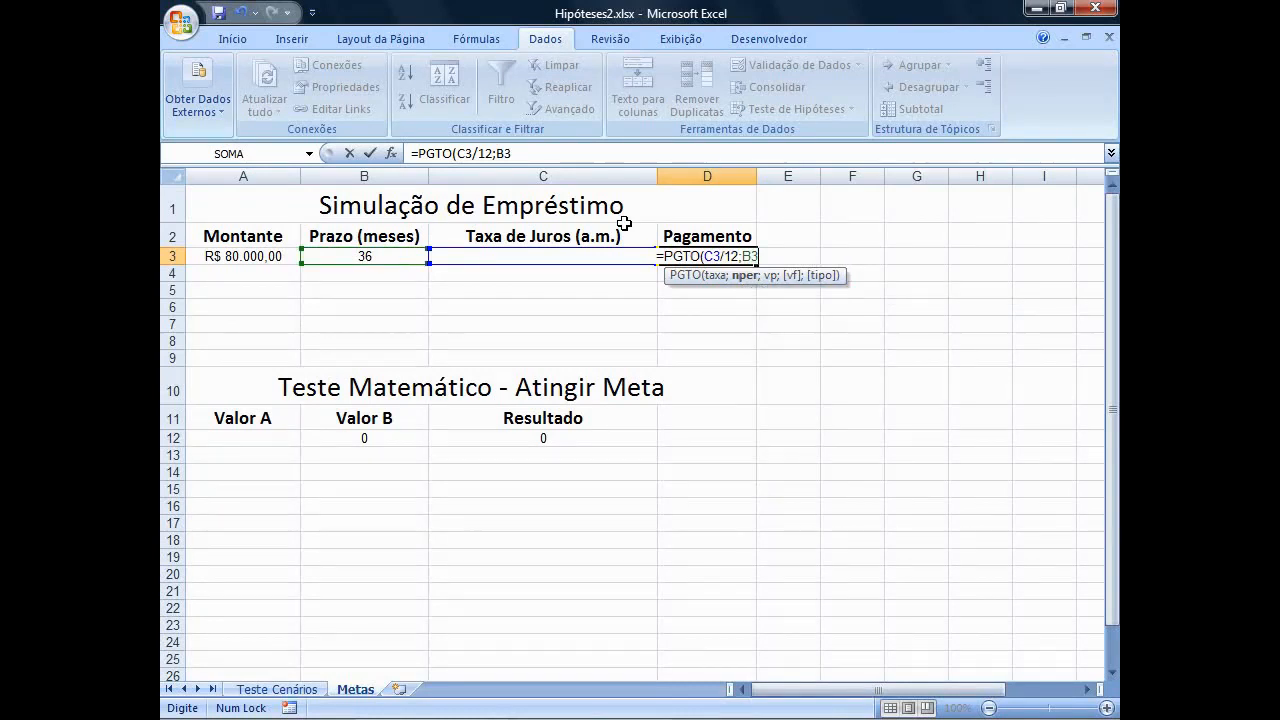
pyautogui.write(';A3')
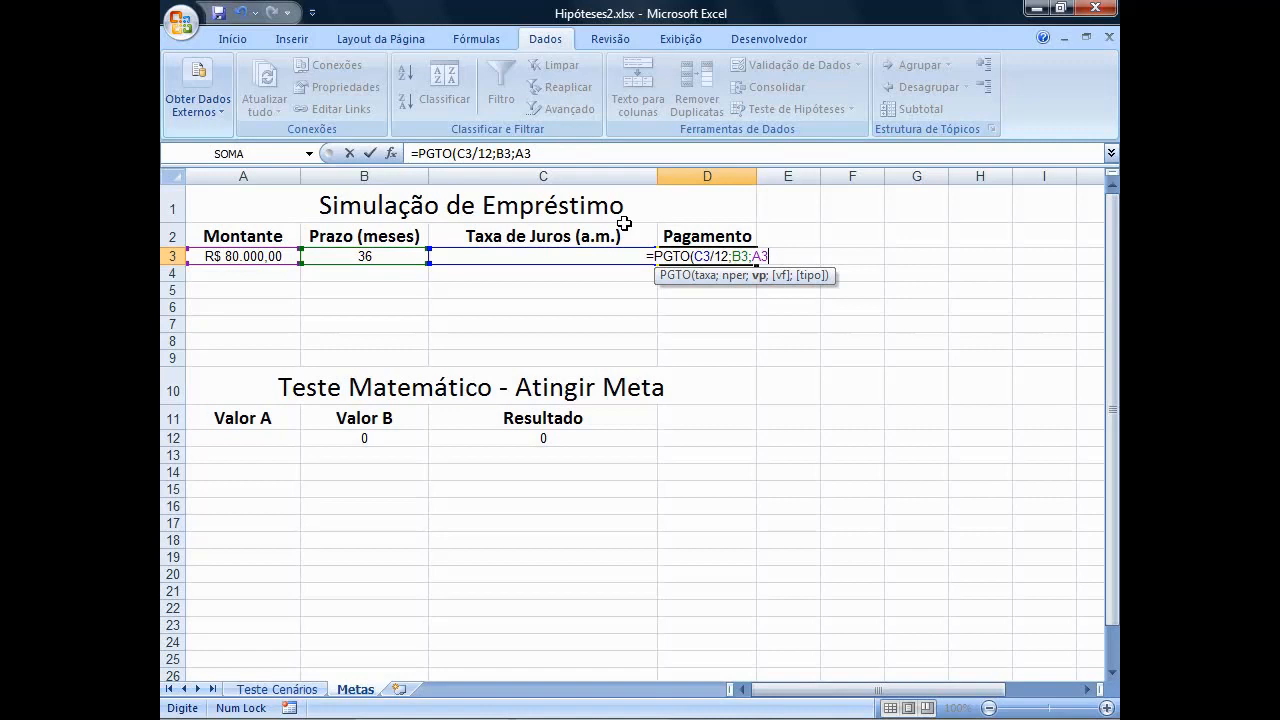
pyautogui.write(')')
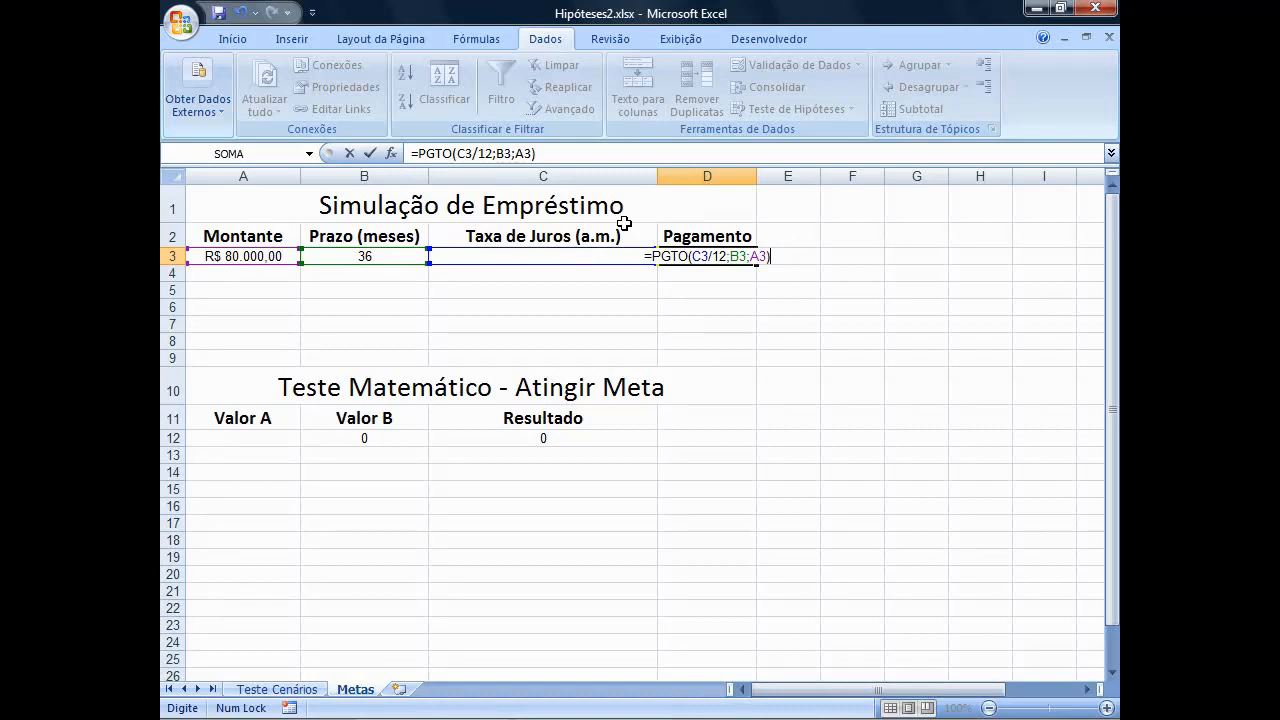
pyautogui.press('Return')
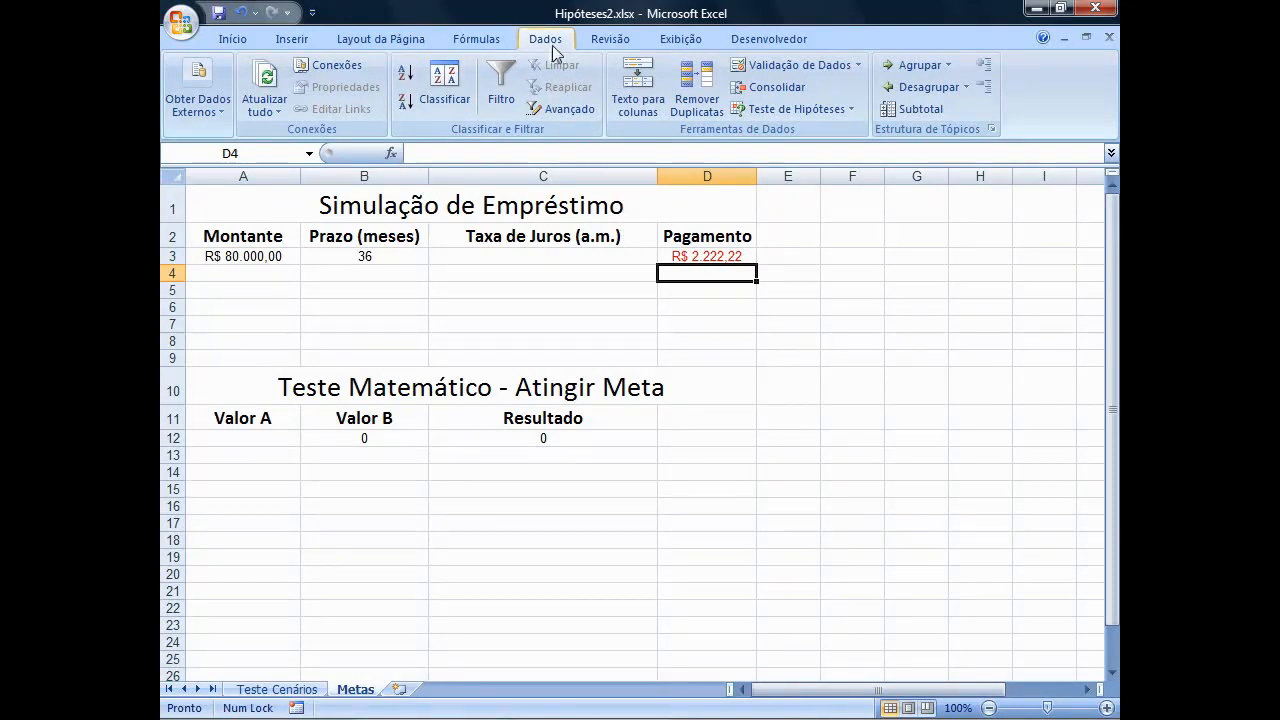
# Use Goal Seek (Atingir meta) to bring payment cell D3 to -2500 by changing interest rate cell C3, and accept the solution.
pyautogui.click(851, 110)
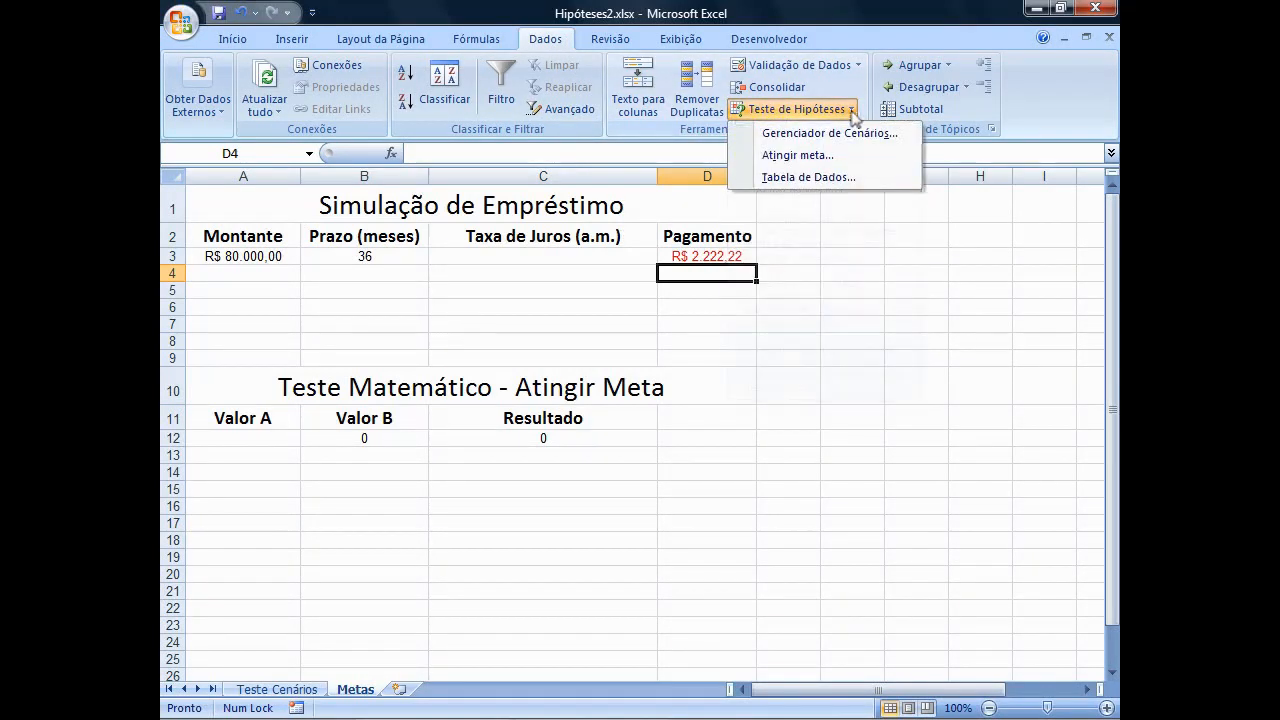
pyautogui.click(820, 163)
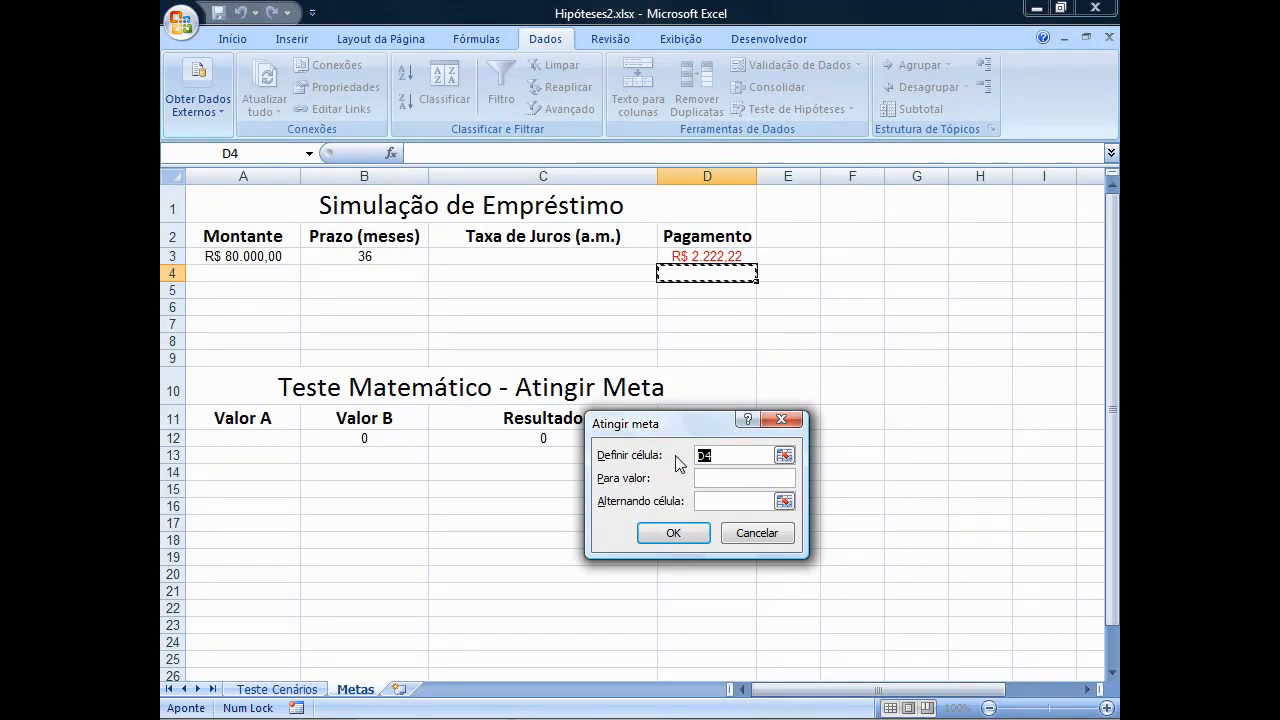
pyautogui.write('D3')
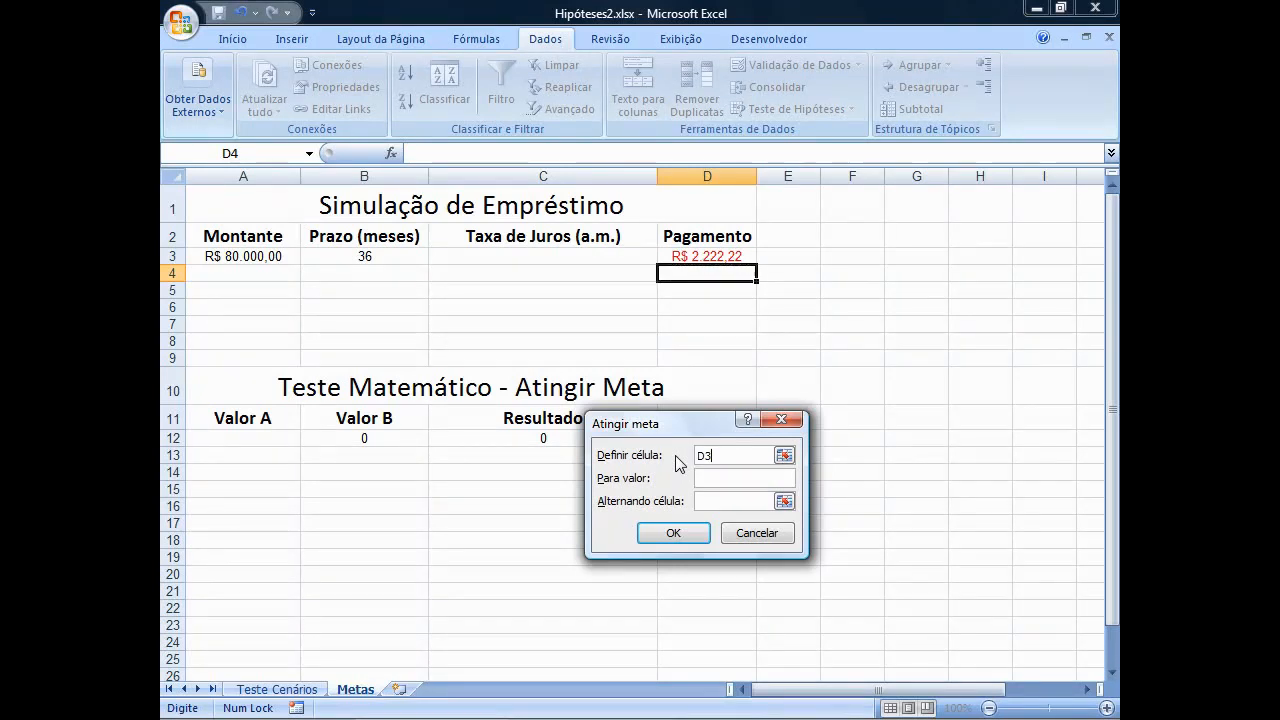
pyautogui.click(737, 477)
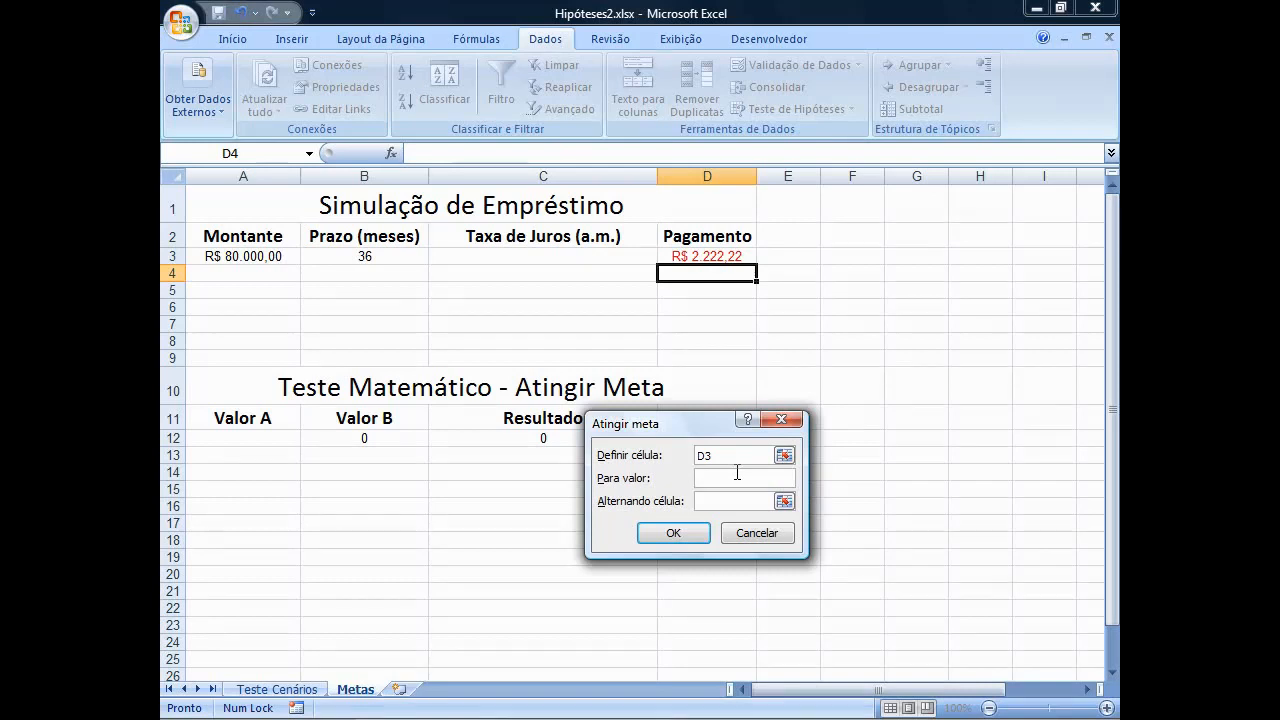
pyautogui.write('-2500')
pyautogui.click(722, 502)
pyautogui.write('C3')
pyautogui.click(692, 533)
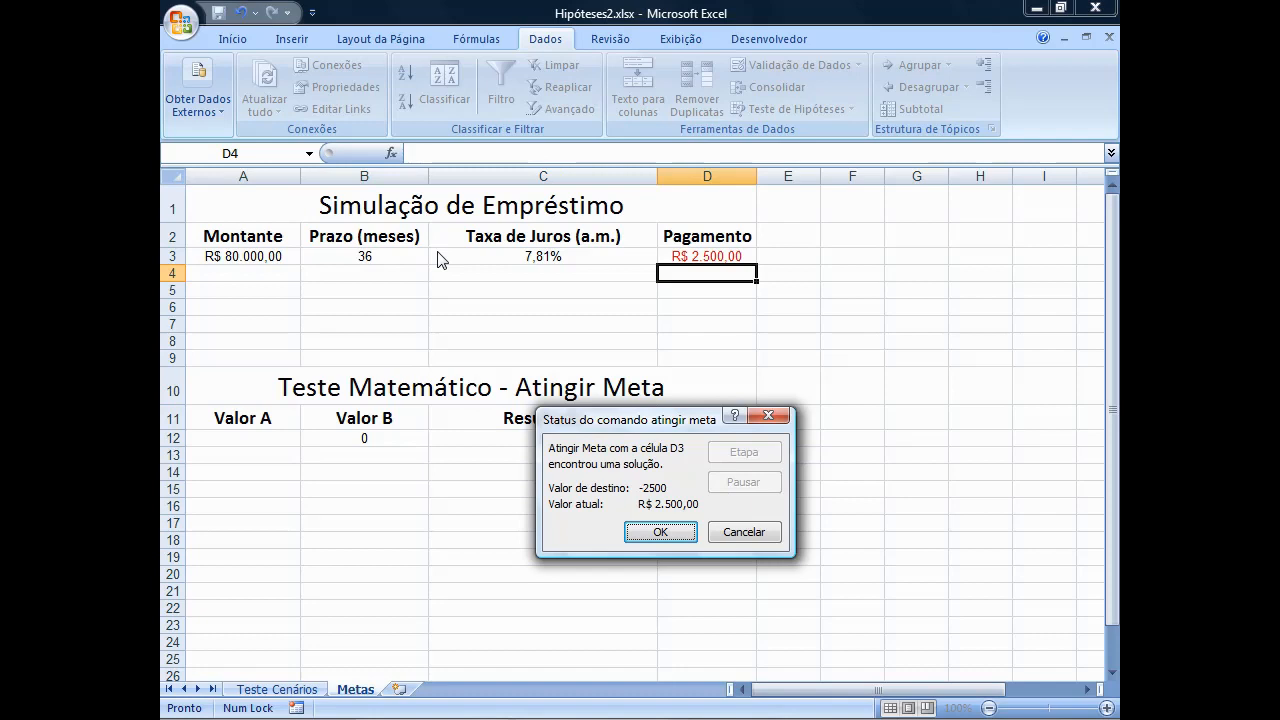
pyautogui.click(657, 533)
pyautogui.click(652, 536)
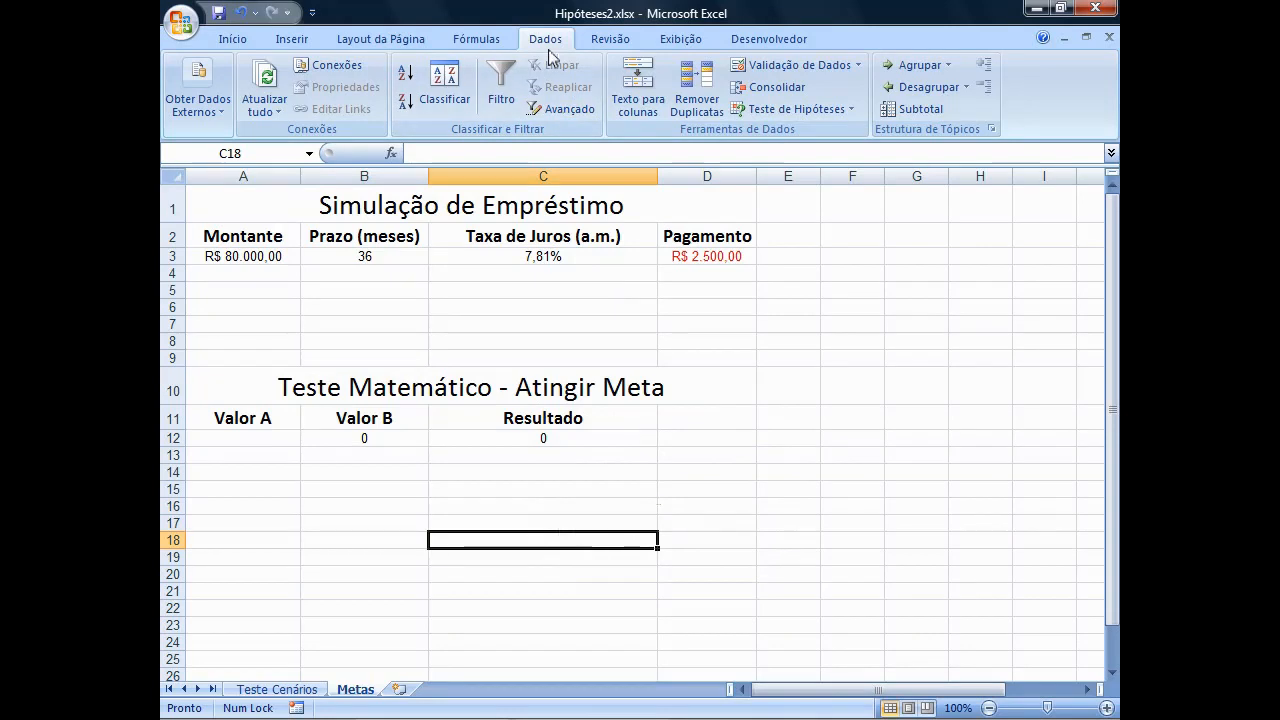
# Run Goal Seek (Atingir meta) to bring result cell C12 to 150000 by changing A12, and move the status dialog clear of the table.
pyautogui.click(851, 114)
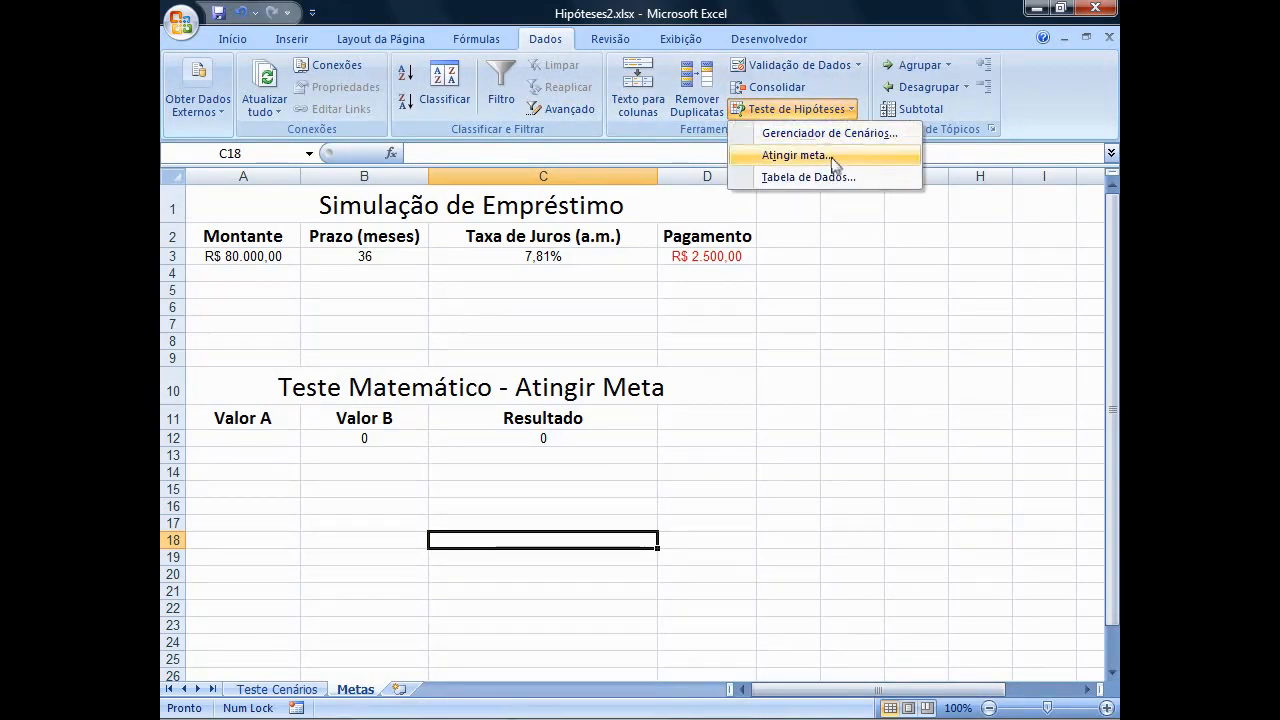
pyautogui.click(833, 160)
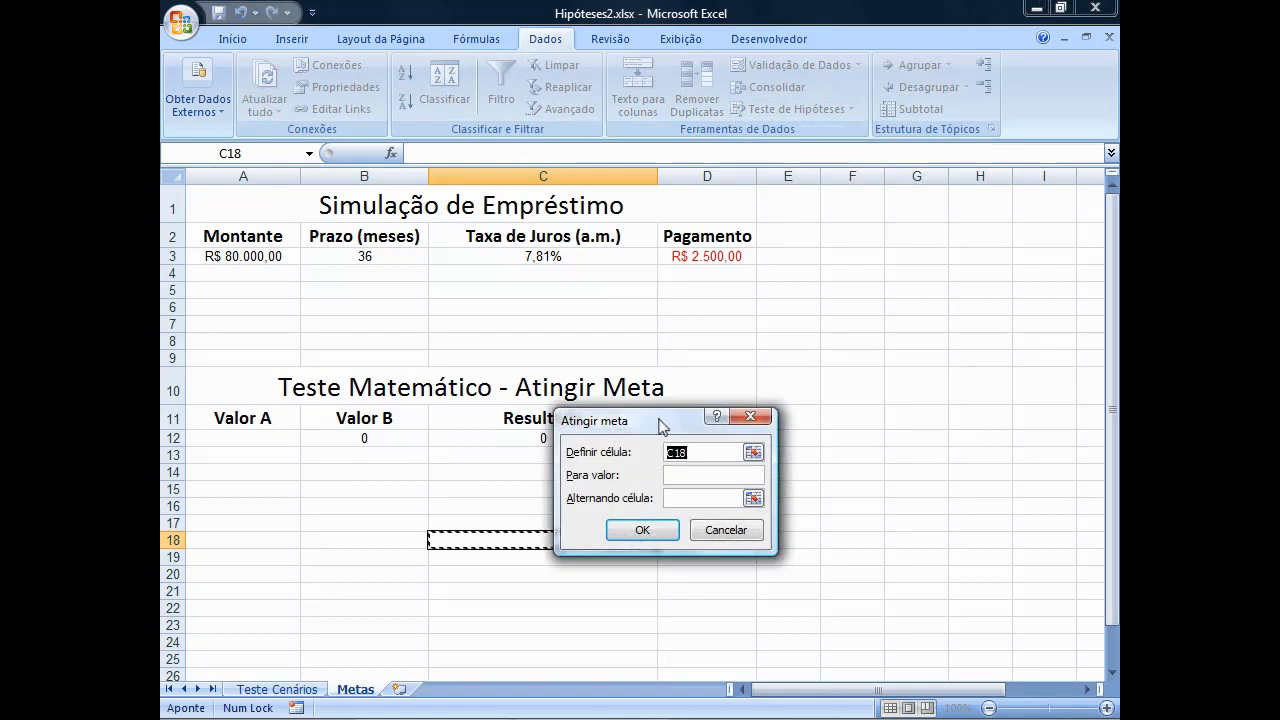
pyautogui.moveTo(660, 426); pyautogui.dragTo(628, 423)
pyautogui.press('Up')
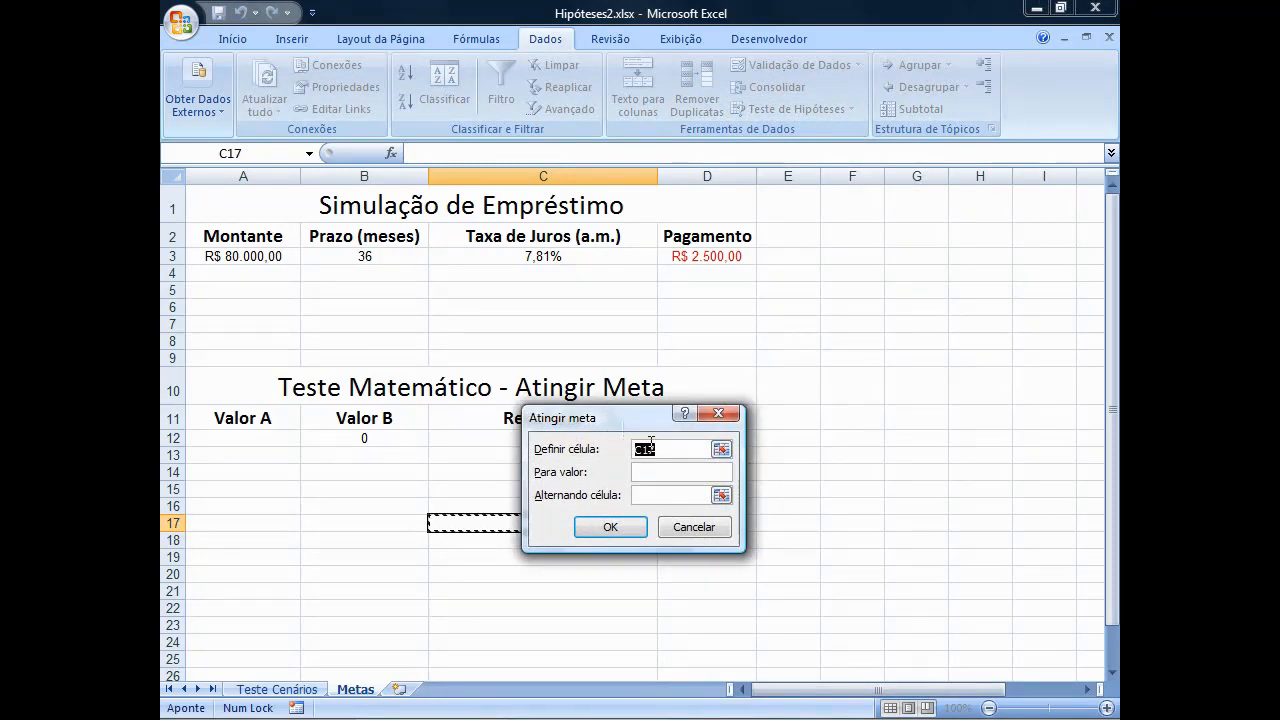
pyautogui.write('C13')
pyautogui.press('Tab')
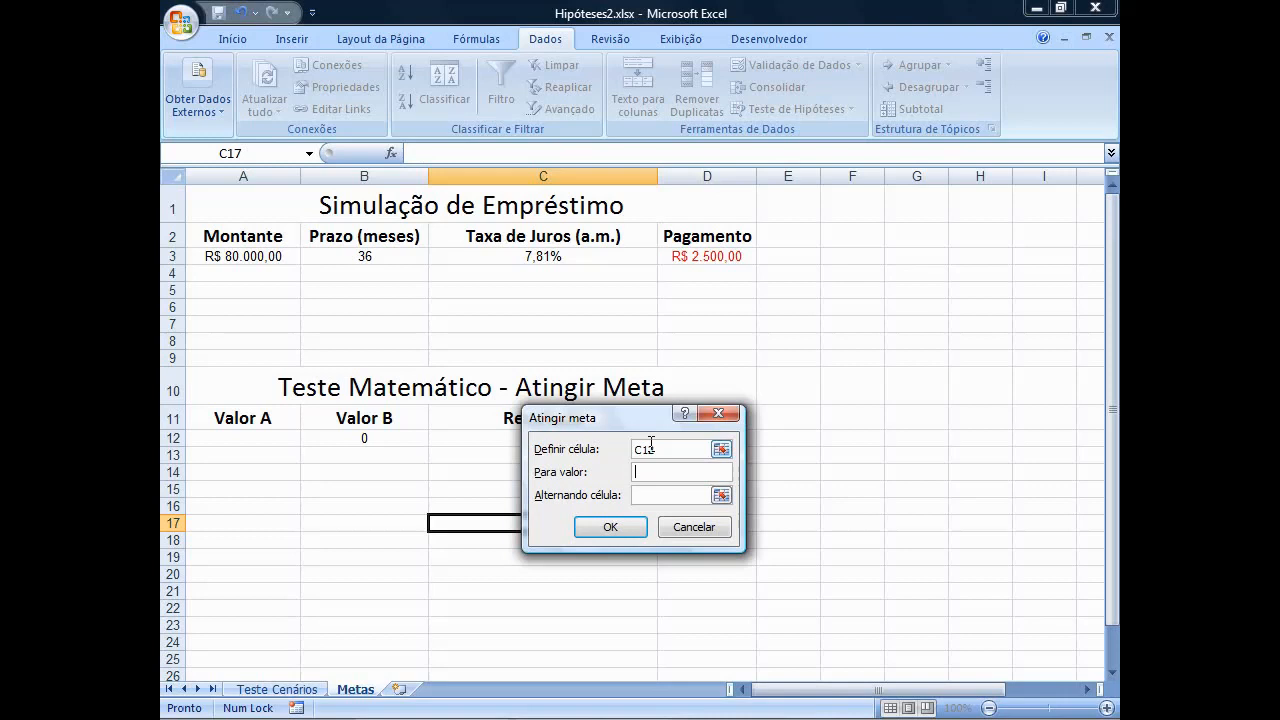
pyautogui.write('150000')
pyautogui.click(642, 494)
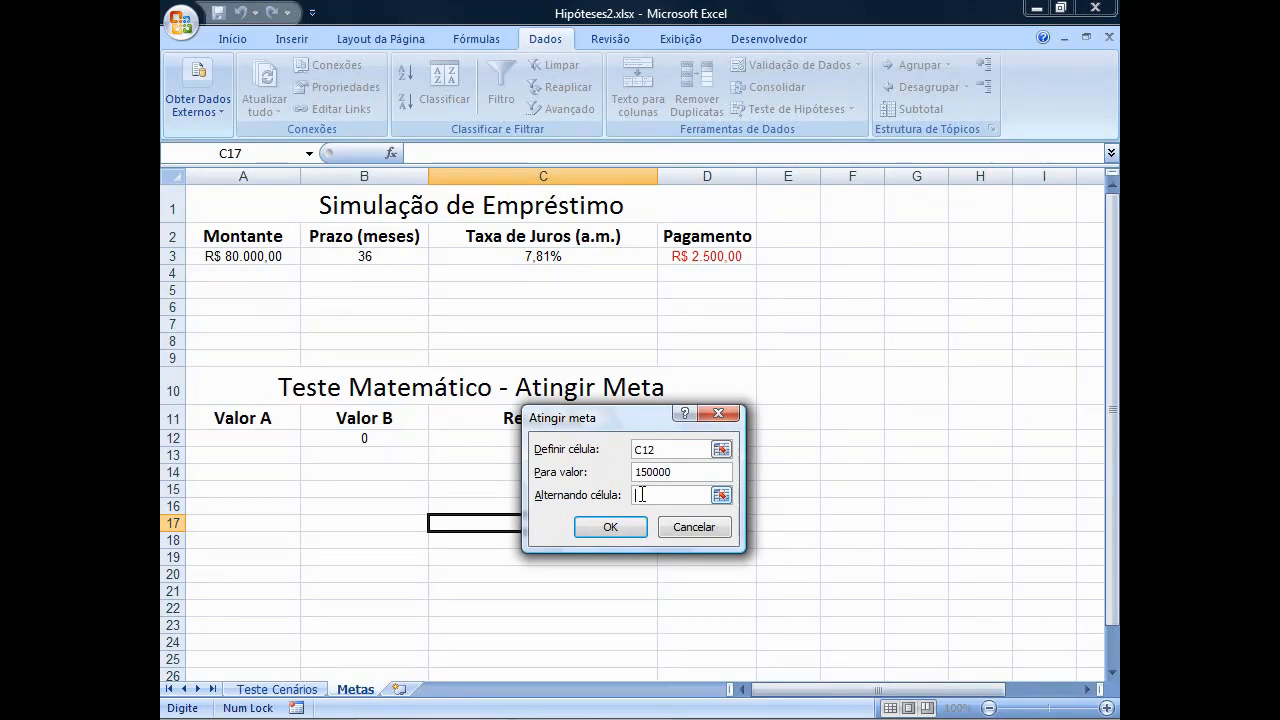
pyautogui.write('A12')
pyautogui.click(614, 528)
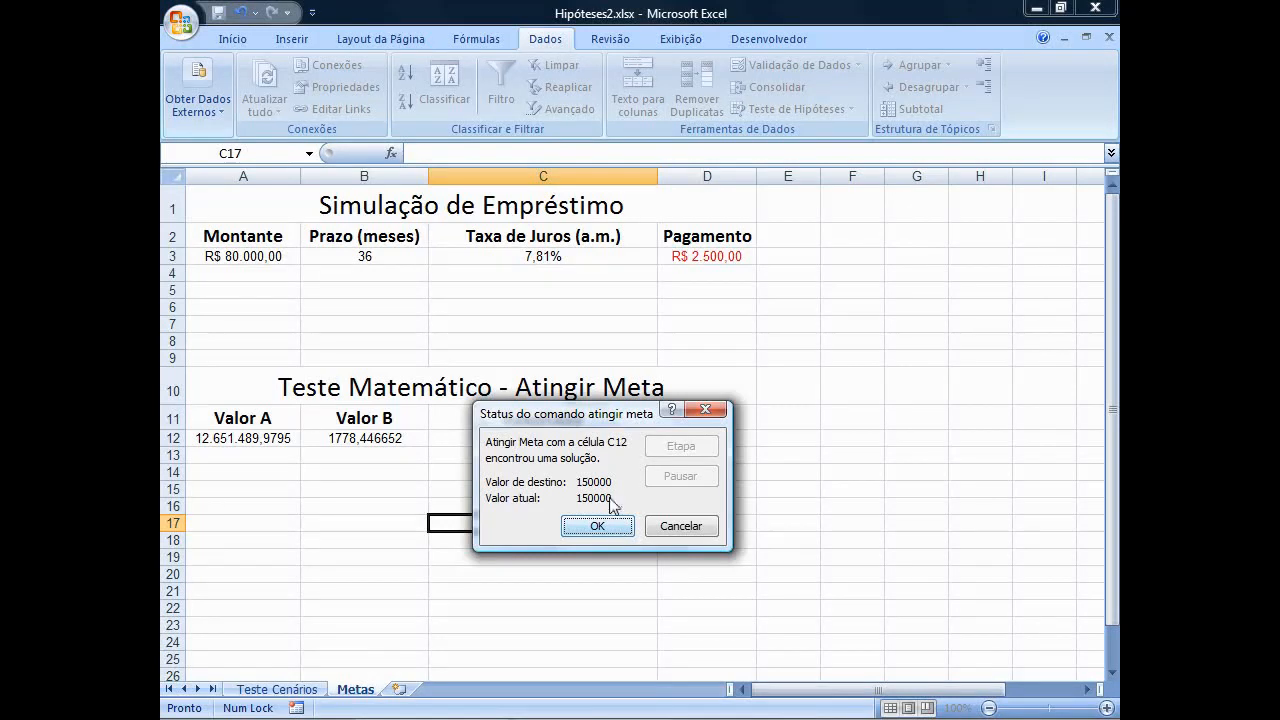
pyautogui.moveTo(595, 414); pyautogui.dragTo(595, 495)
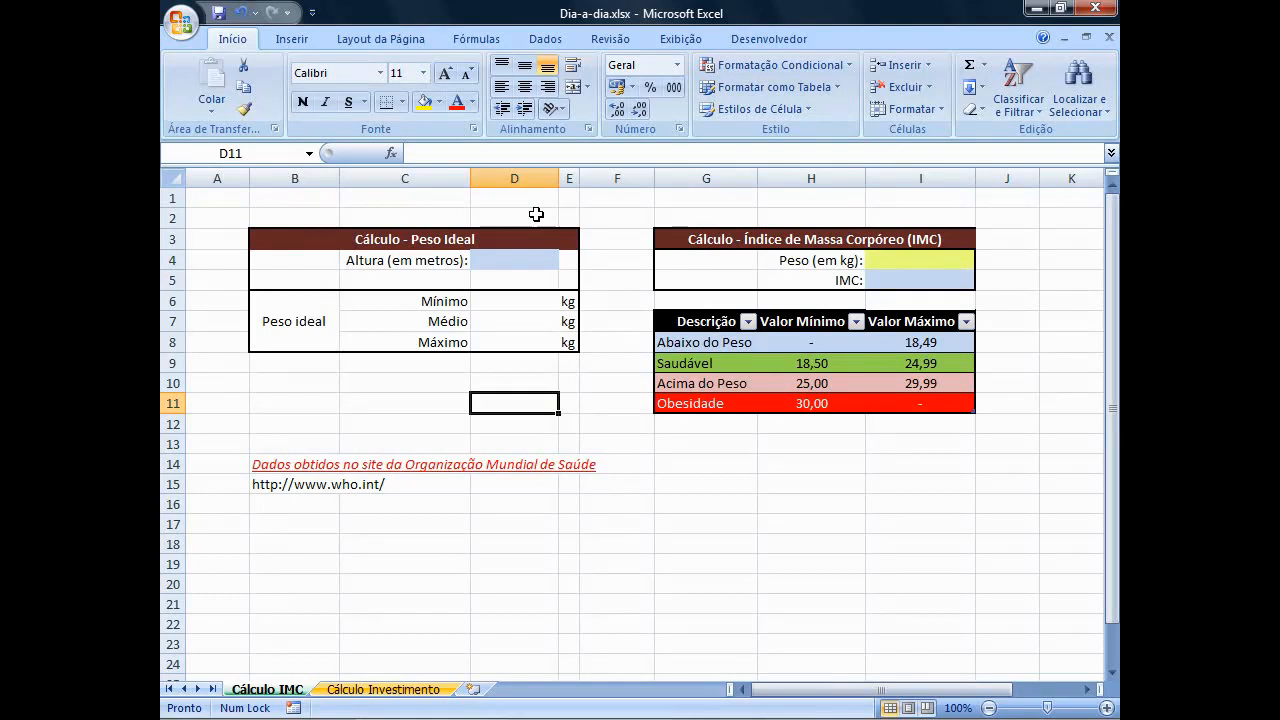
# Enter the body mass index formula =I4/POTÊNCIA(D4;2) in the IMC cell I5.
pyautogui.click(890, 280)
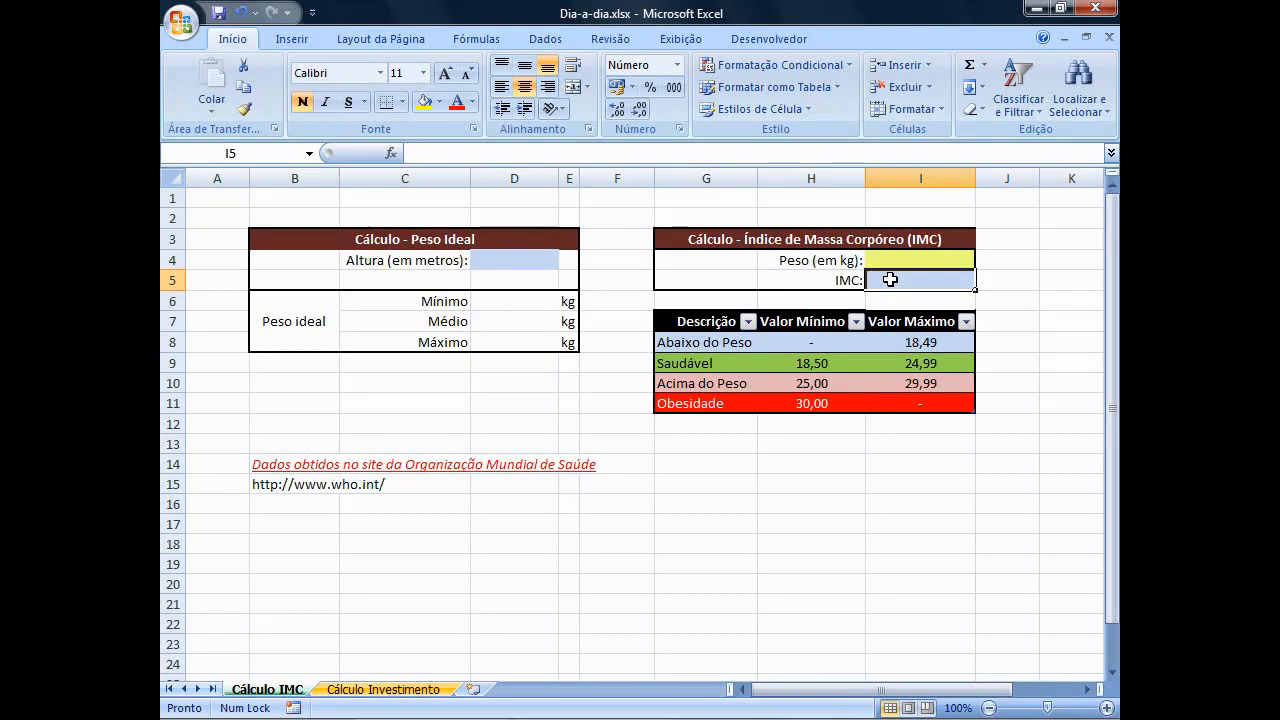
pyautogui.write('=')
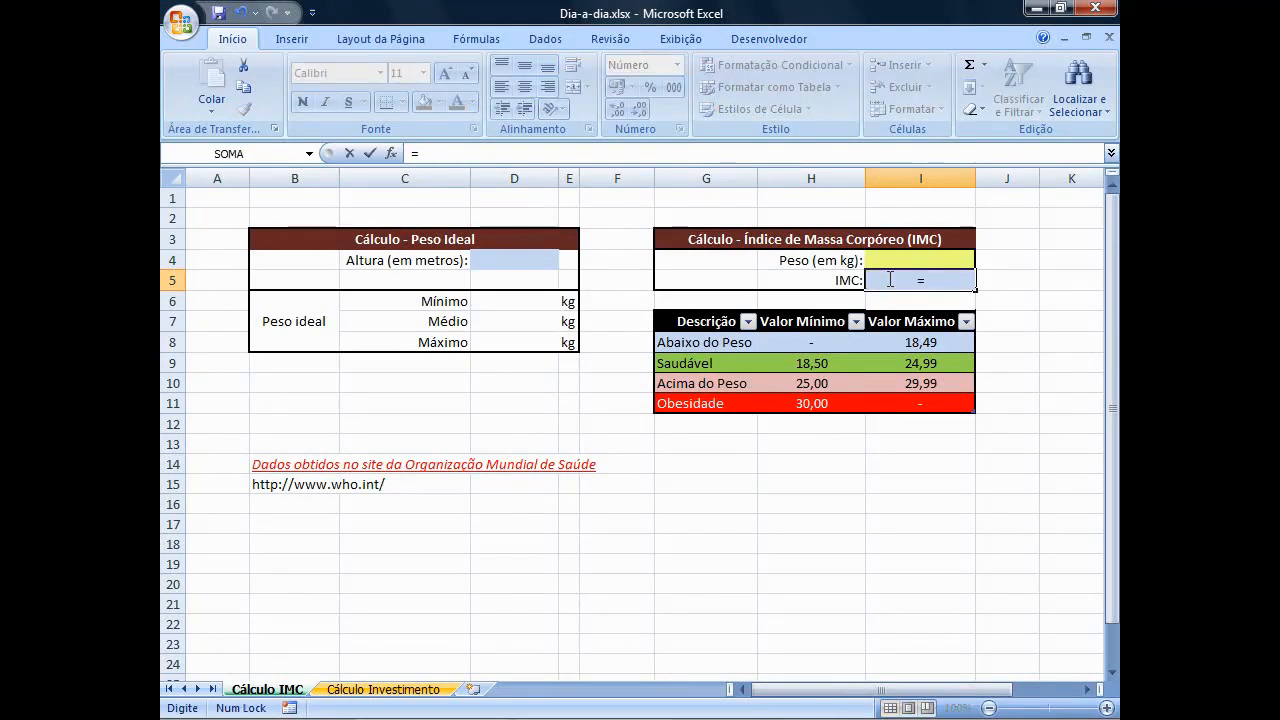
pyautogui.write('I')
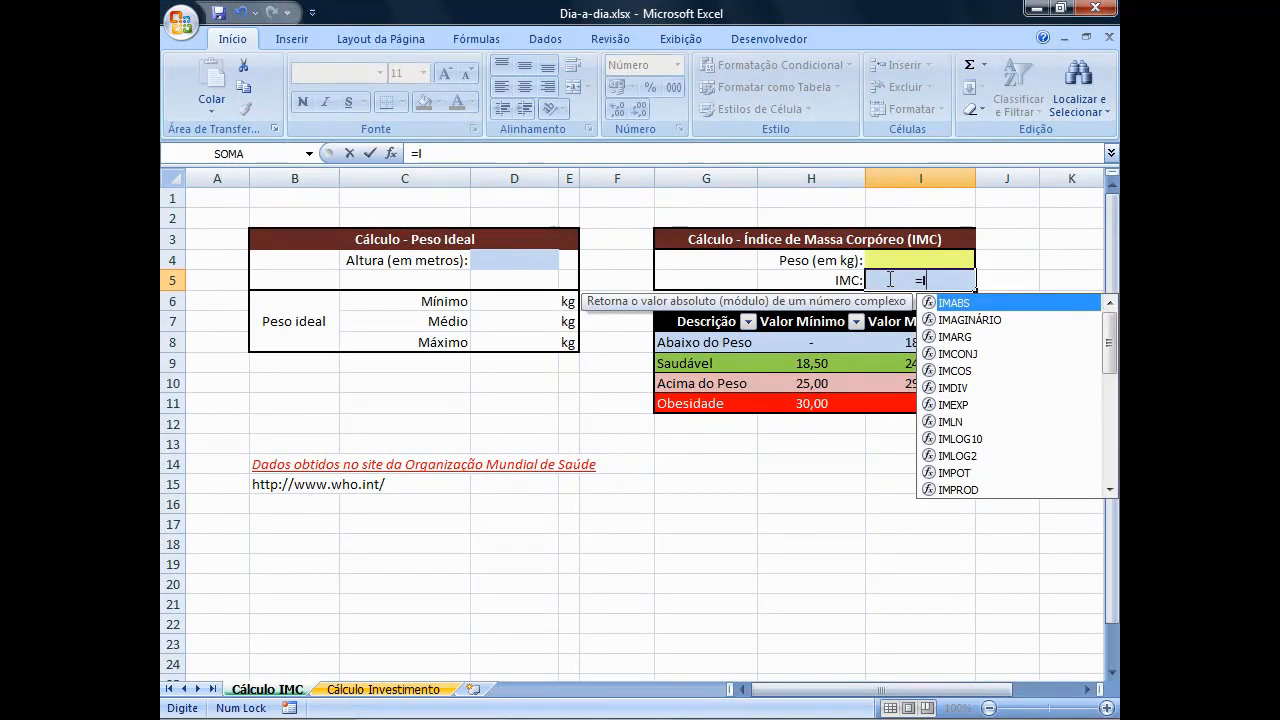
pyautogui.write('4/PO')
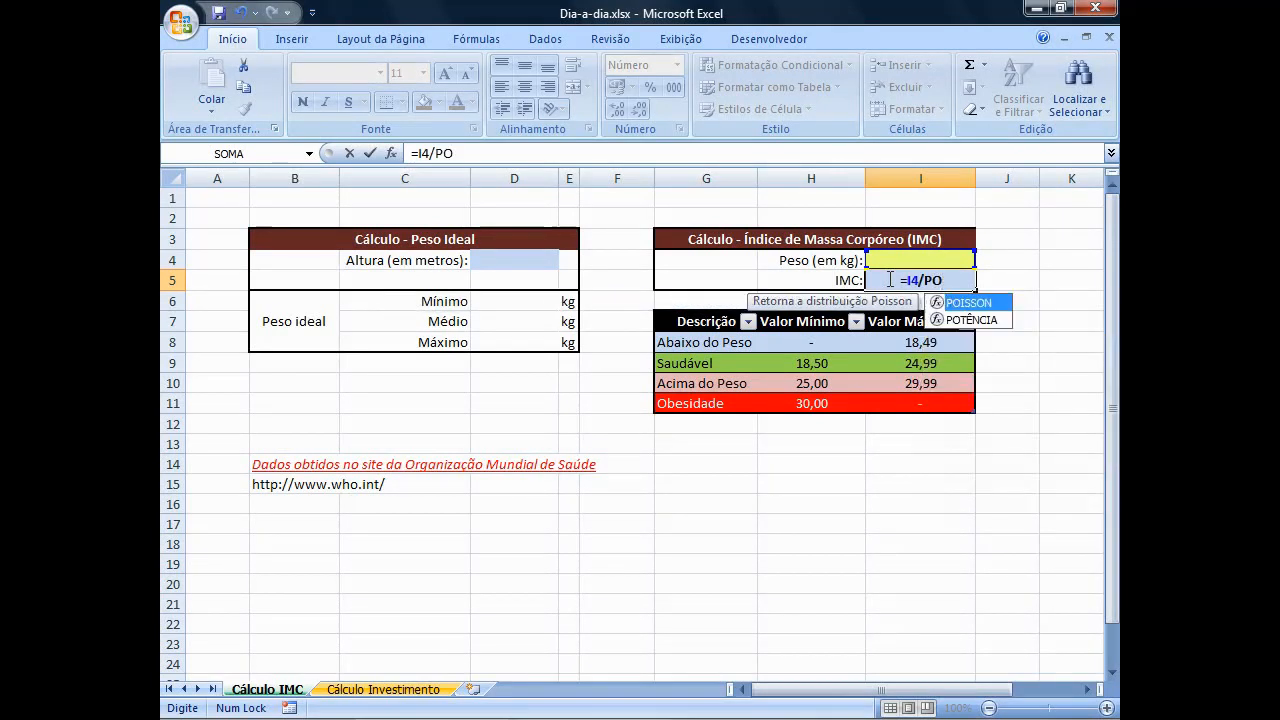
pyautogui.press('Down')
pyautogui.press('Tab')
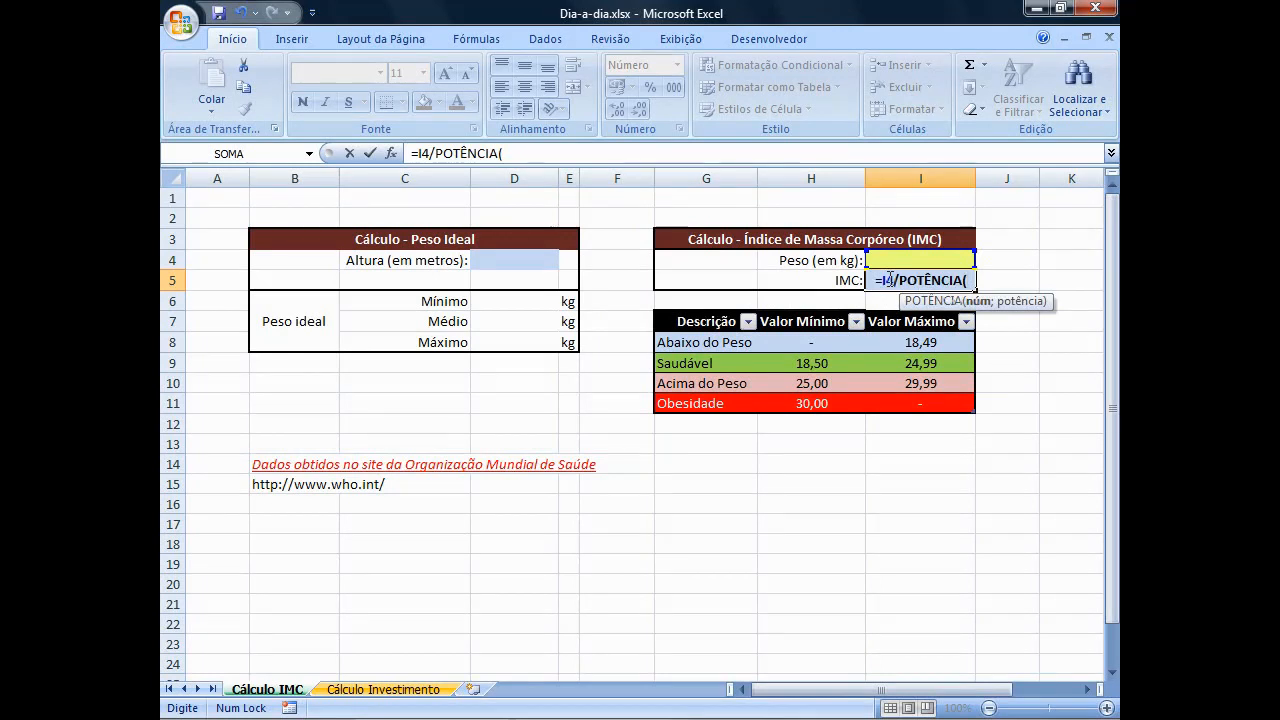
pyautogui.write('D4')
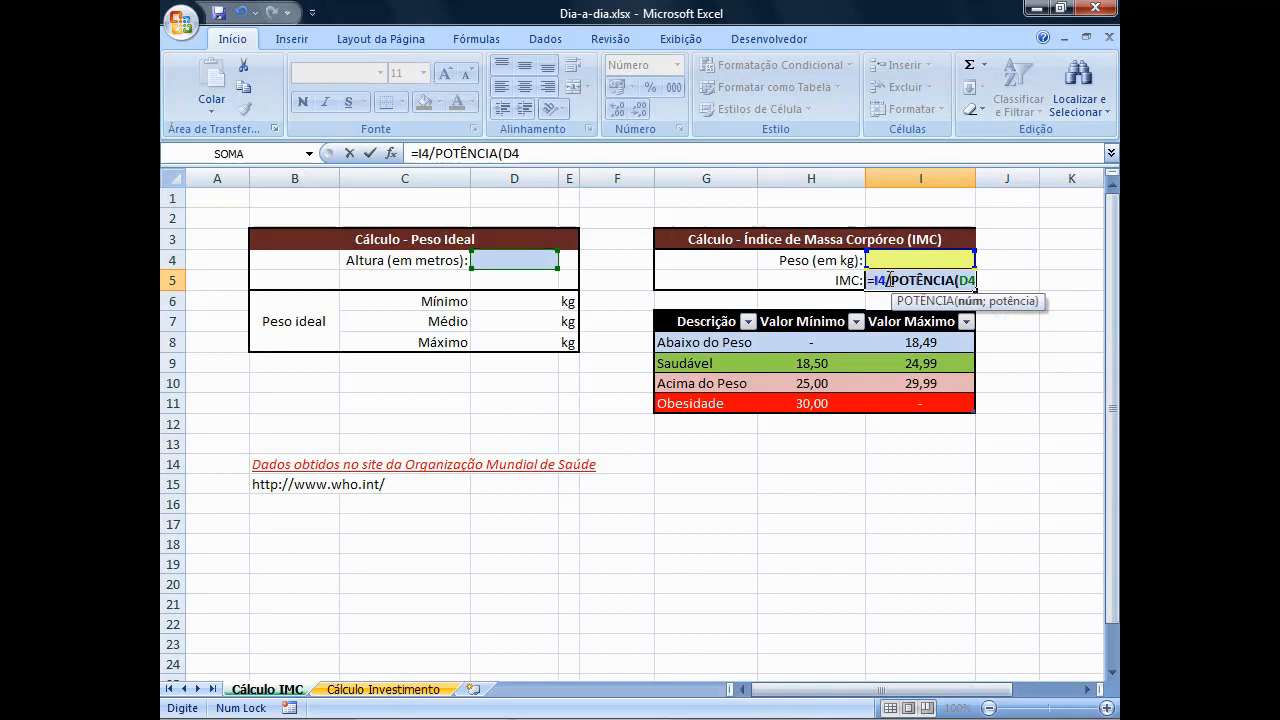
pyautogui.write(';2')
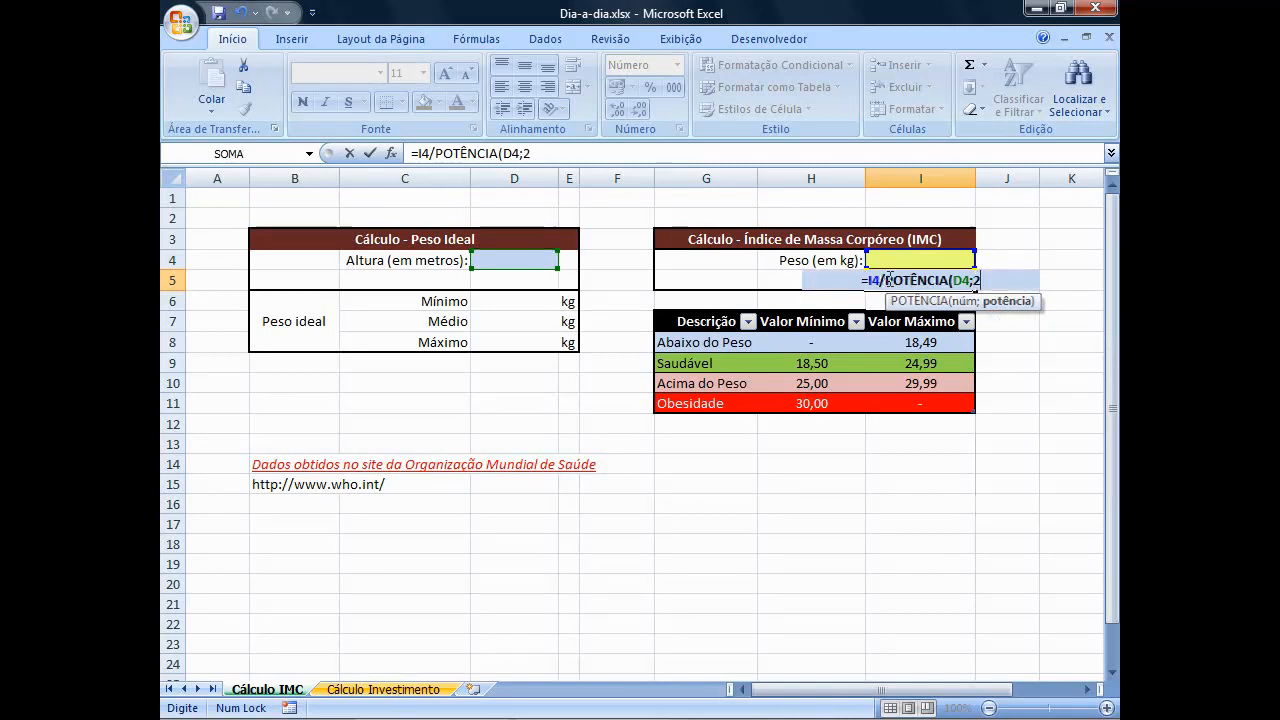
pyautogui.write(')')
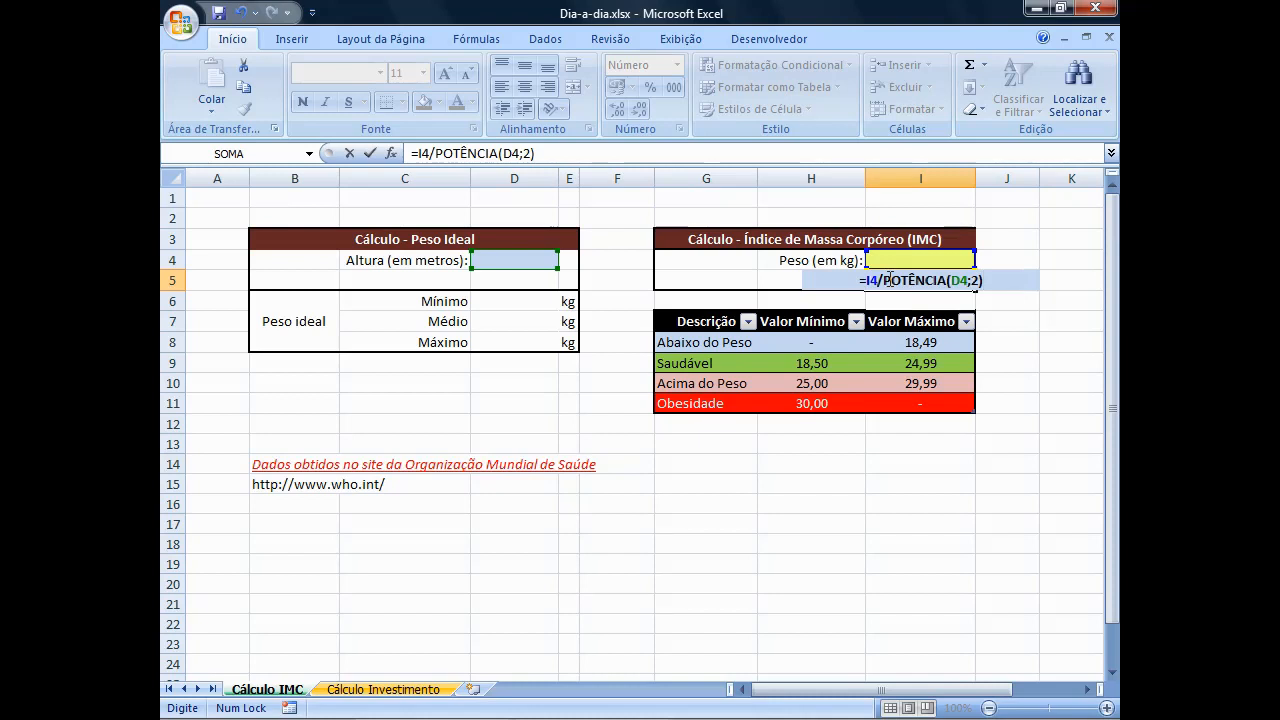
pyautogui.press('Return')
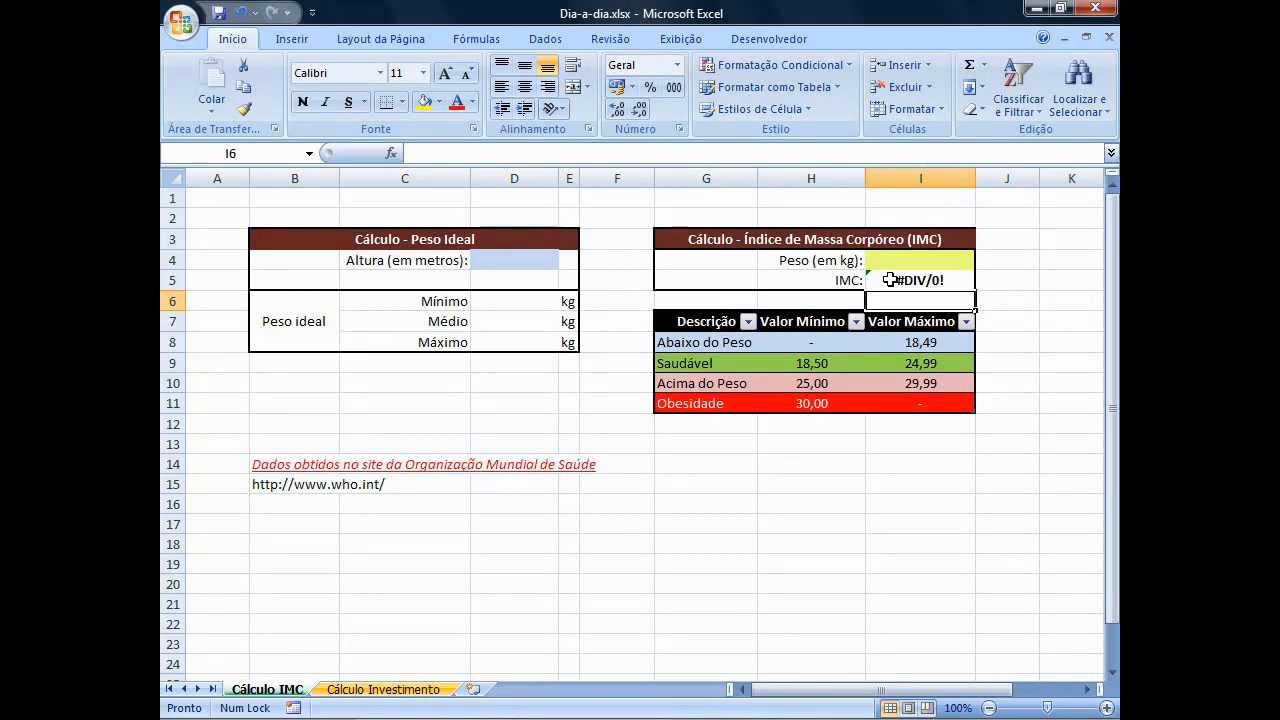
# Enter a height of 1,70 in cell D4 and a weight of 60 in cell I4.
pyautogui.click(537, 262)
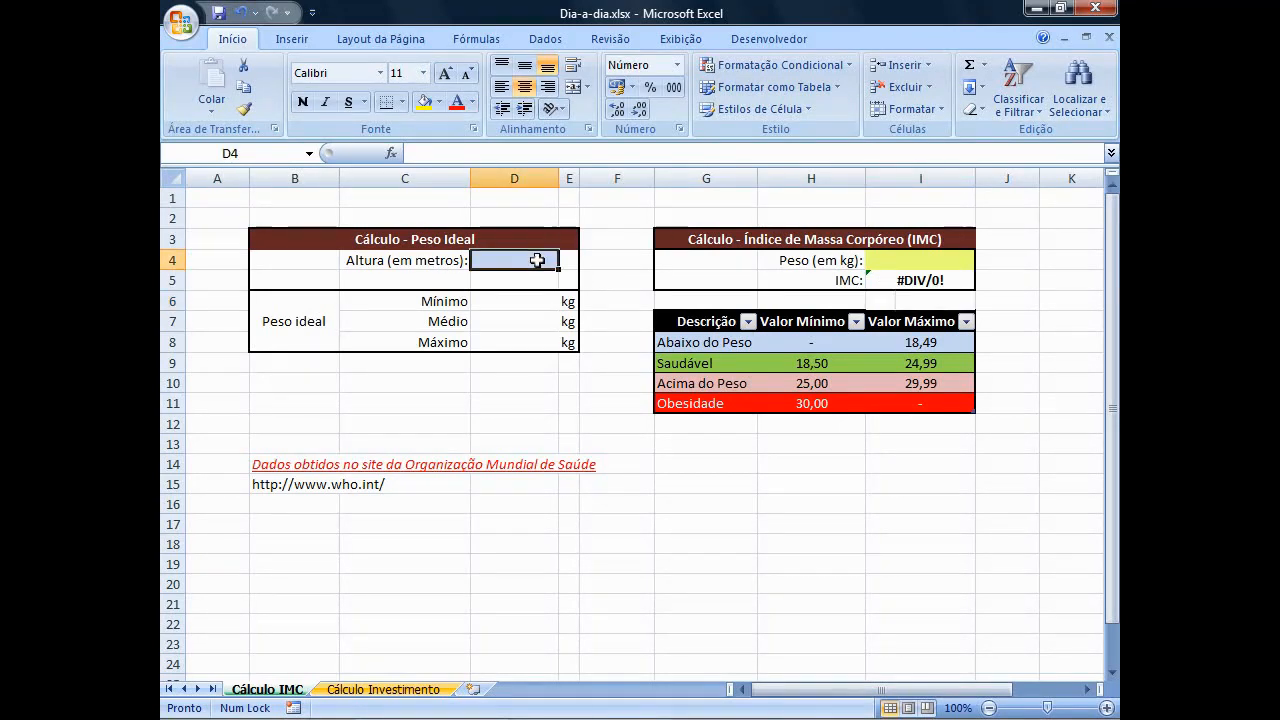
pyautogui.write('1,70')
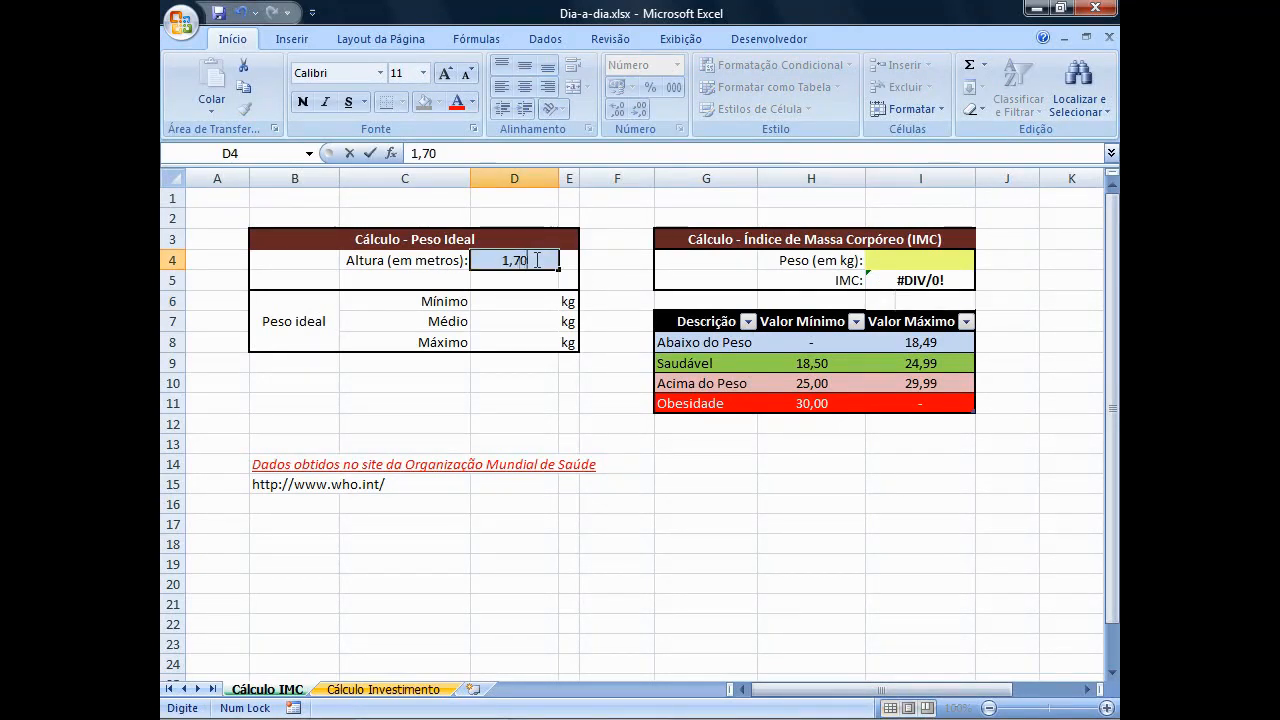
pyautogui.click(912, 259)
pyautogui.write('60')
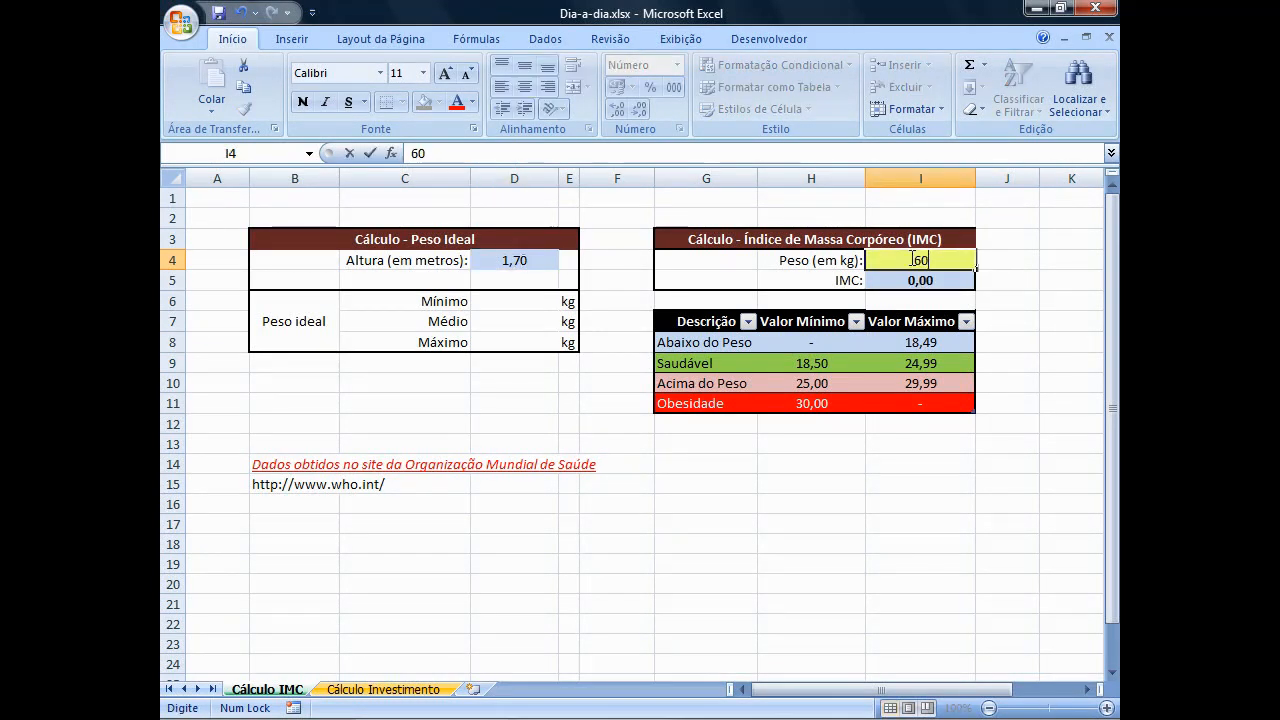
pyautogui.press('Return')
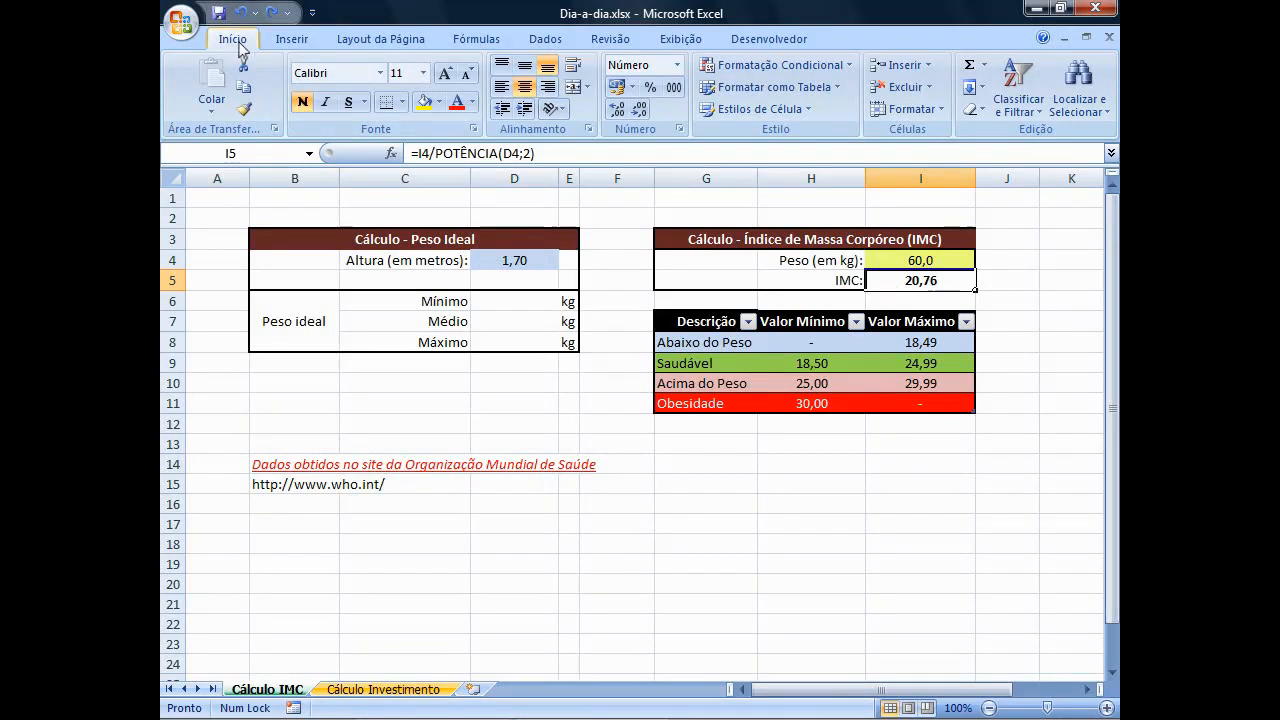
# Set up a less-than (É Menor do que) conditional formatting rule on IMC cell I5 with the threshold 18,49.
pyautogui.click(851, 68)
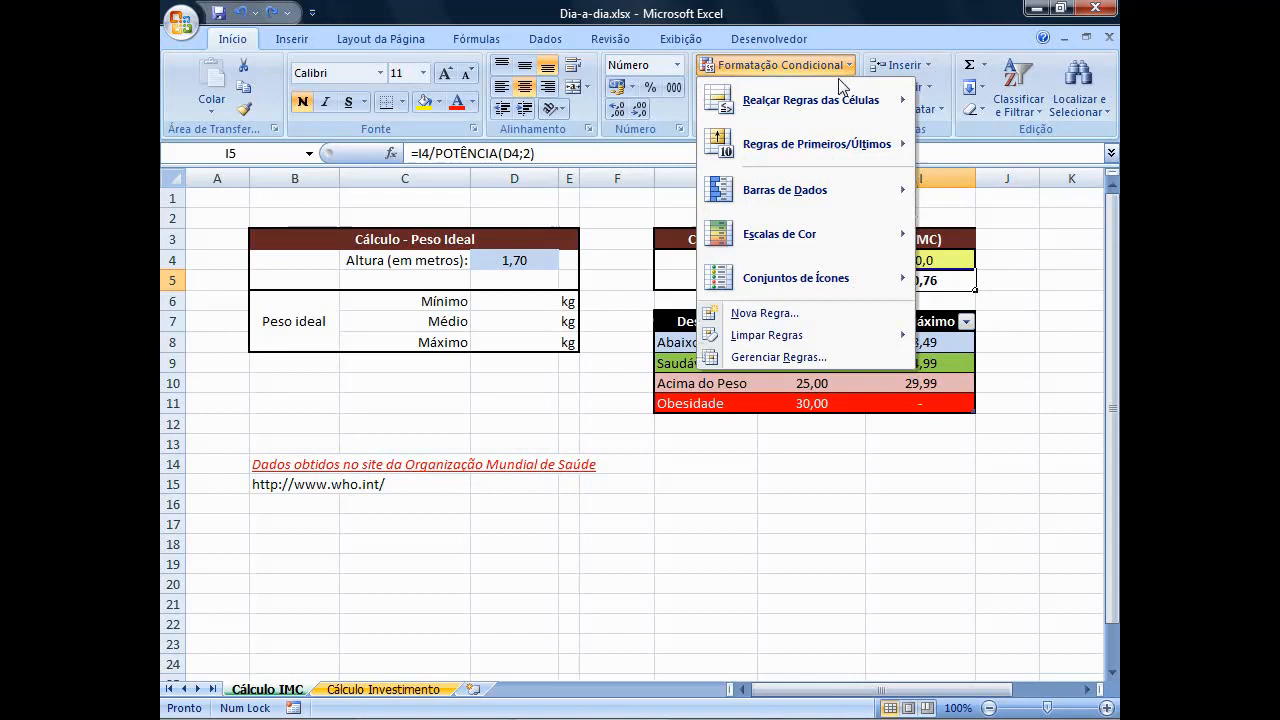
pyautogui.moveTo(820, 100)
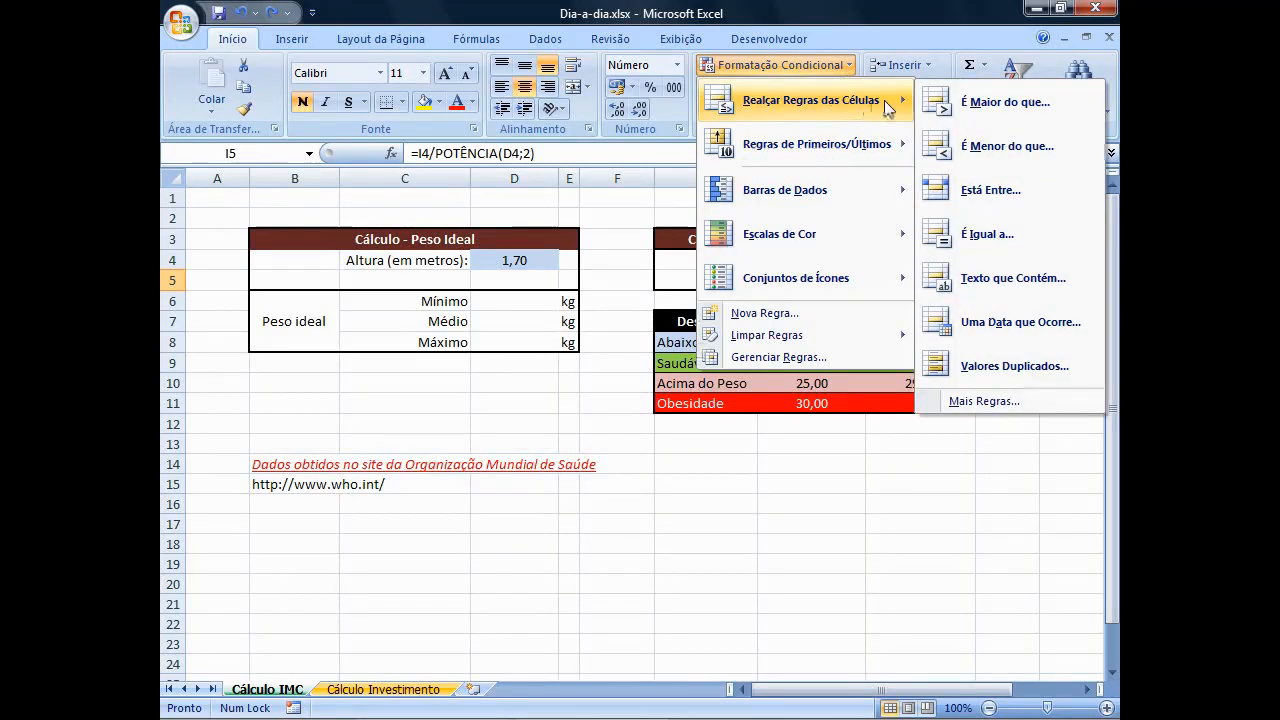
pyautogui.click(954, 146)
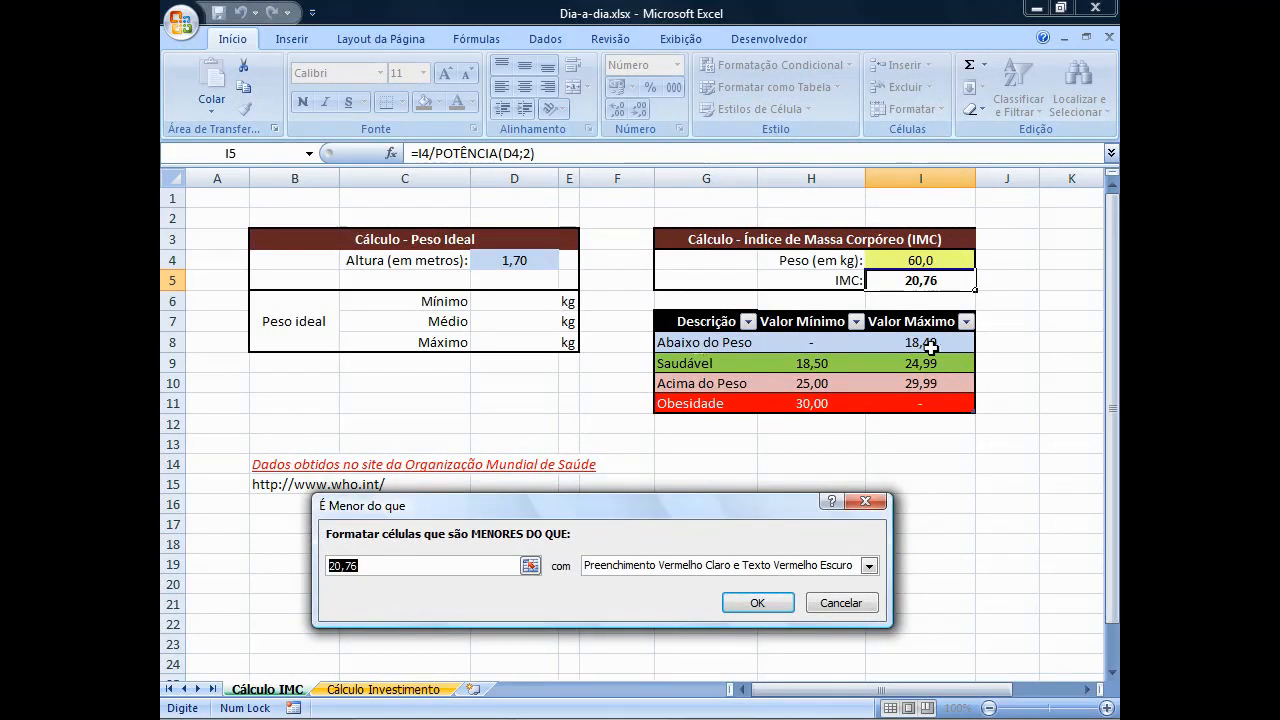
pyautogui.write('18,49')
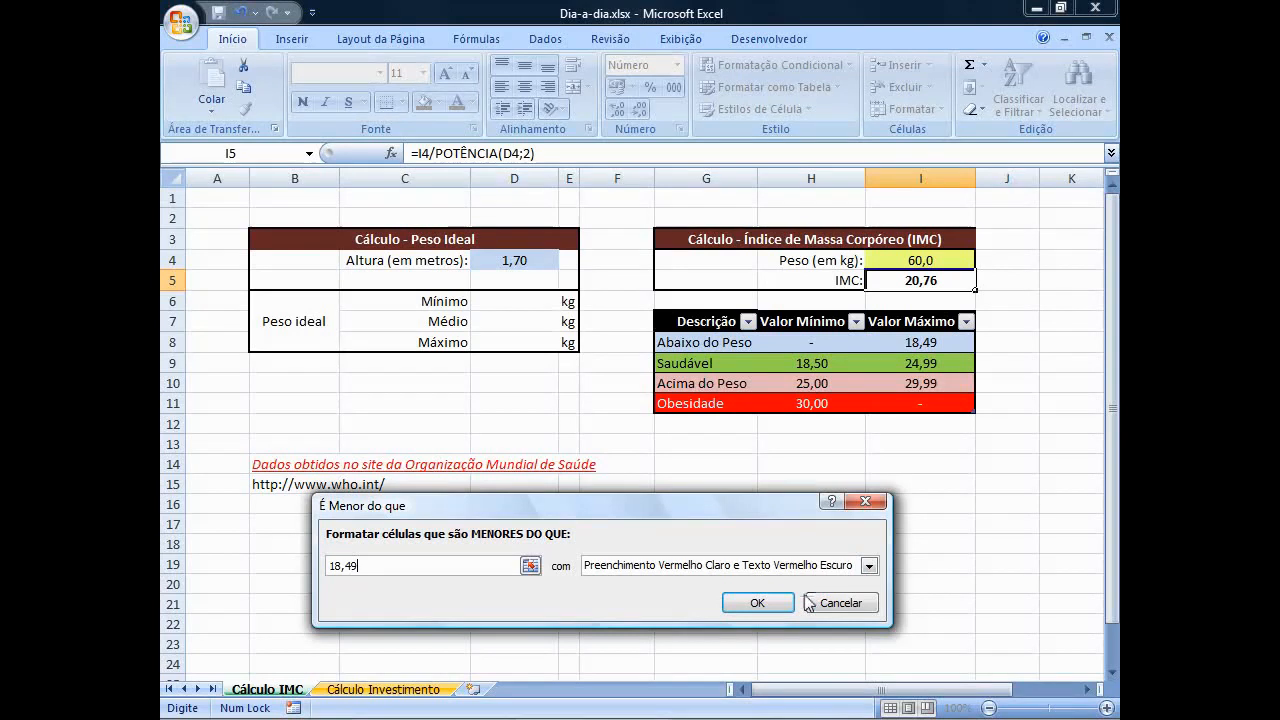
# Give the less-than rule a custom format with a light blue fill and apply it to I5.
pyautogui.click(869, 567)
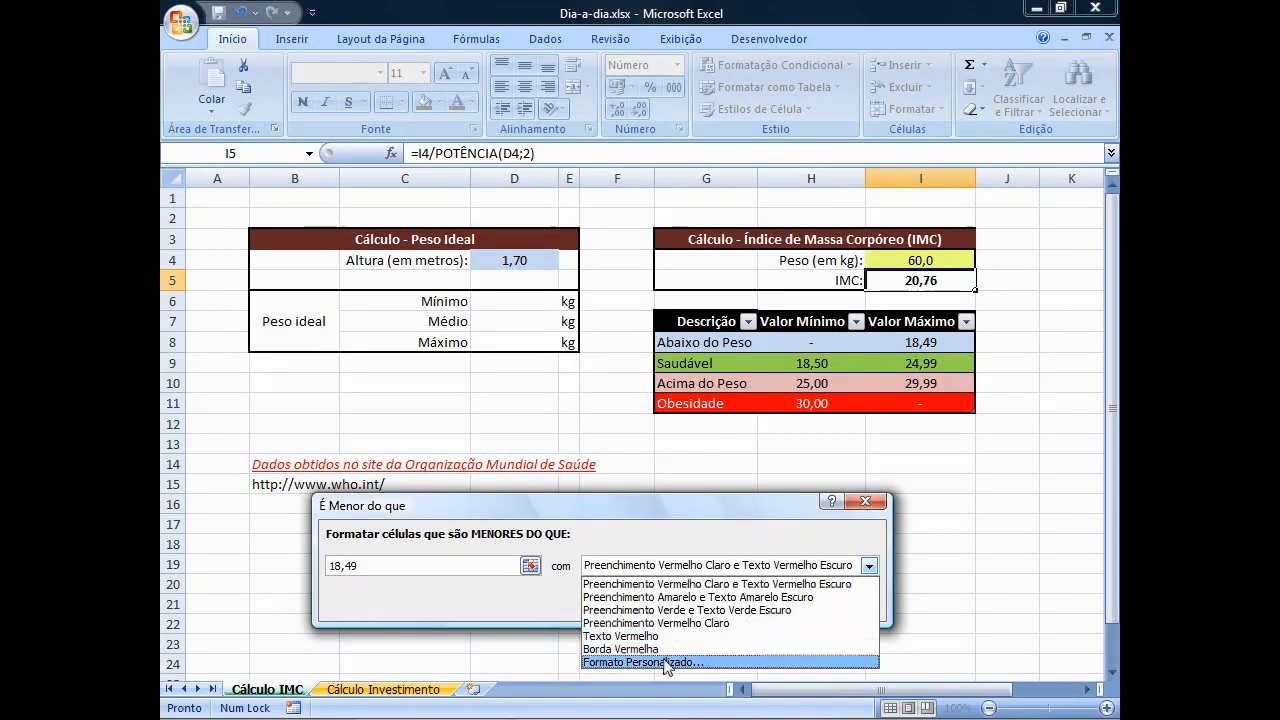
pyautogui.click(662, 662)
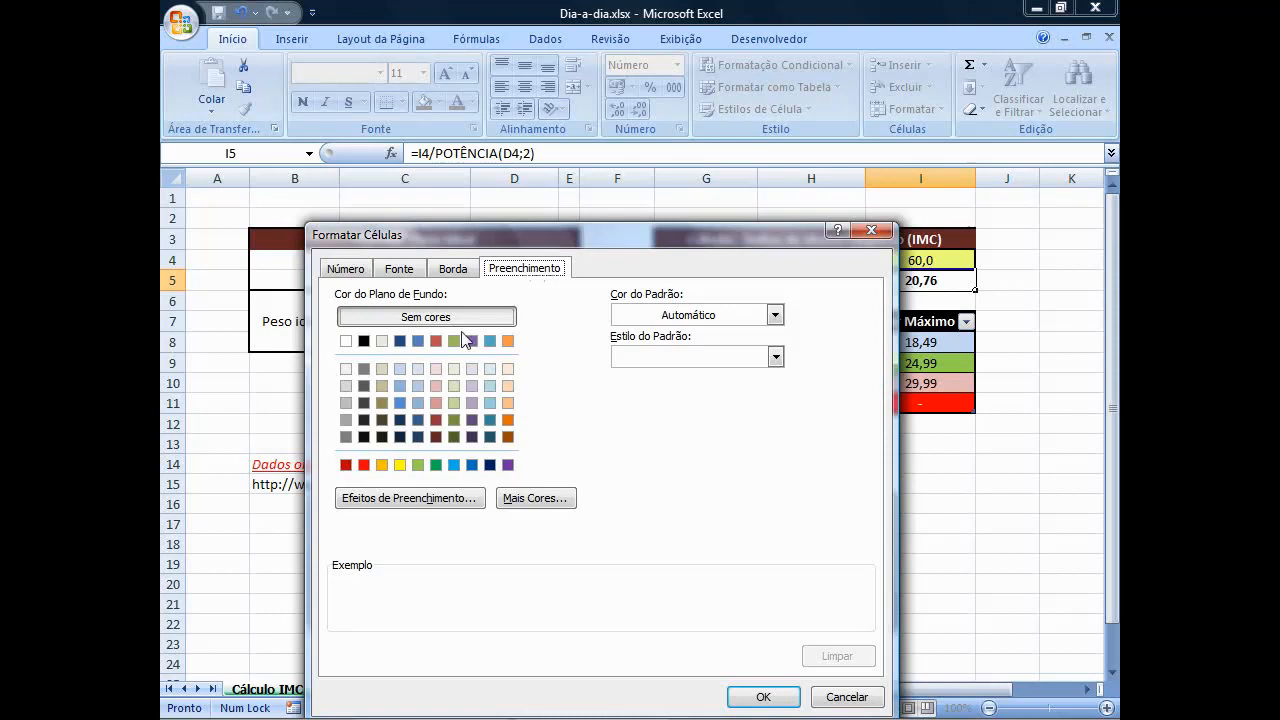
pyautogui.click(401, 369)
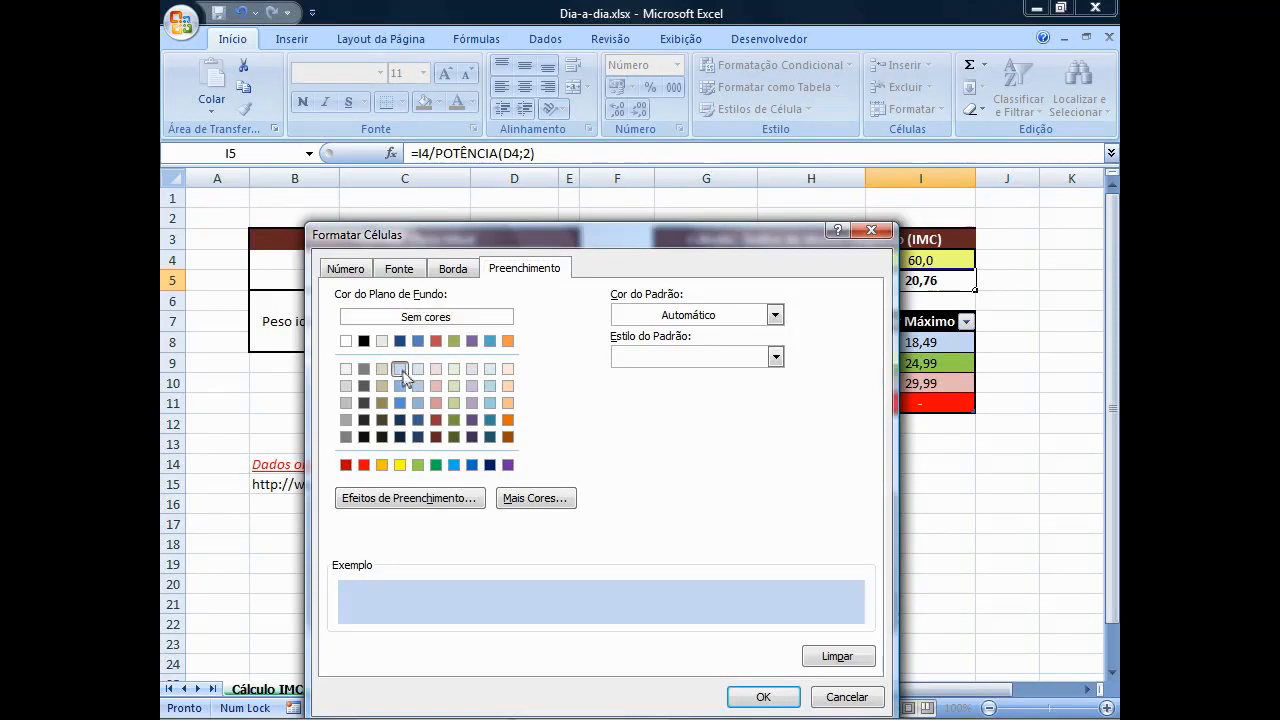
pyautogui.click(765, 695)
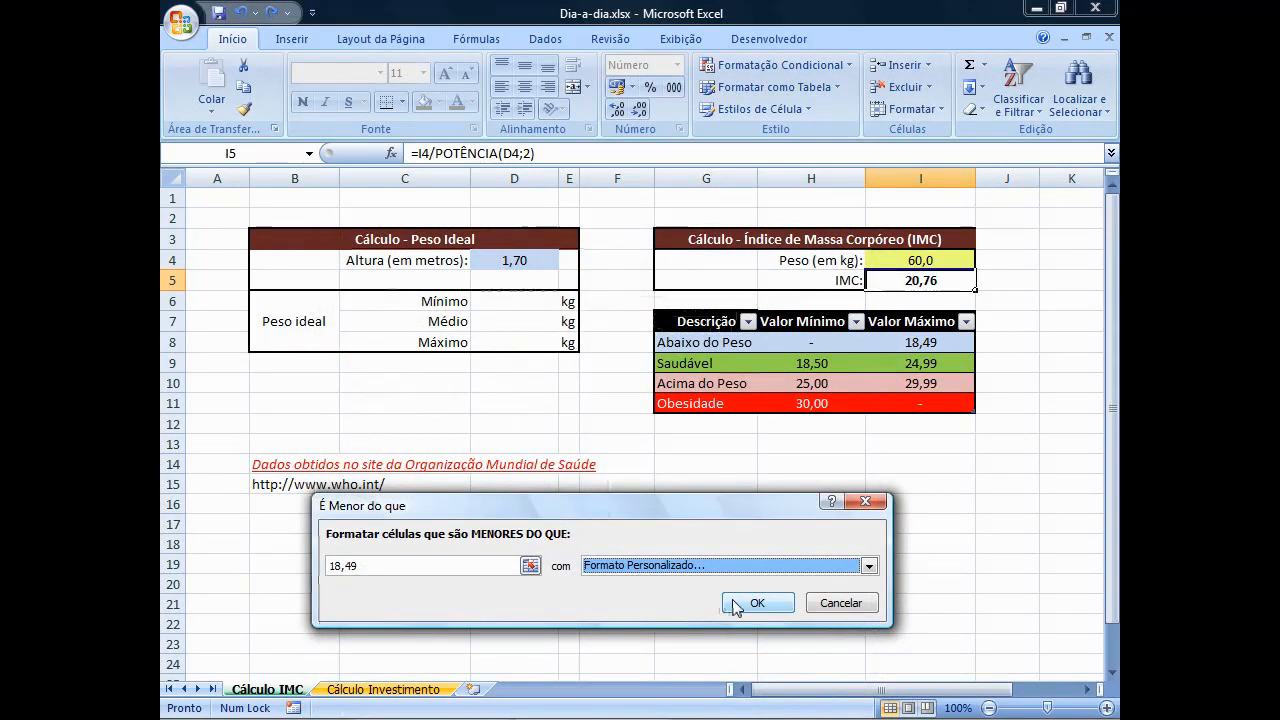
pyautogui.click(732, 600)
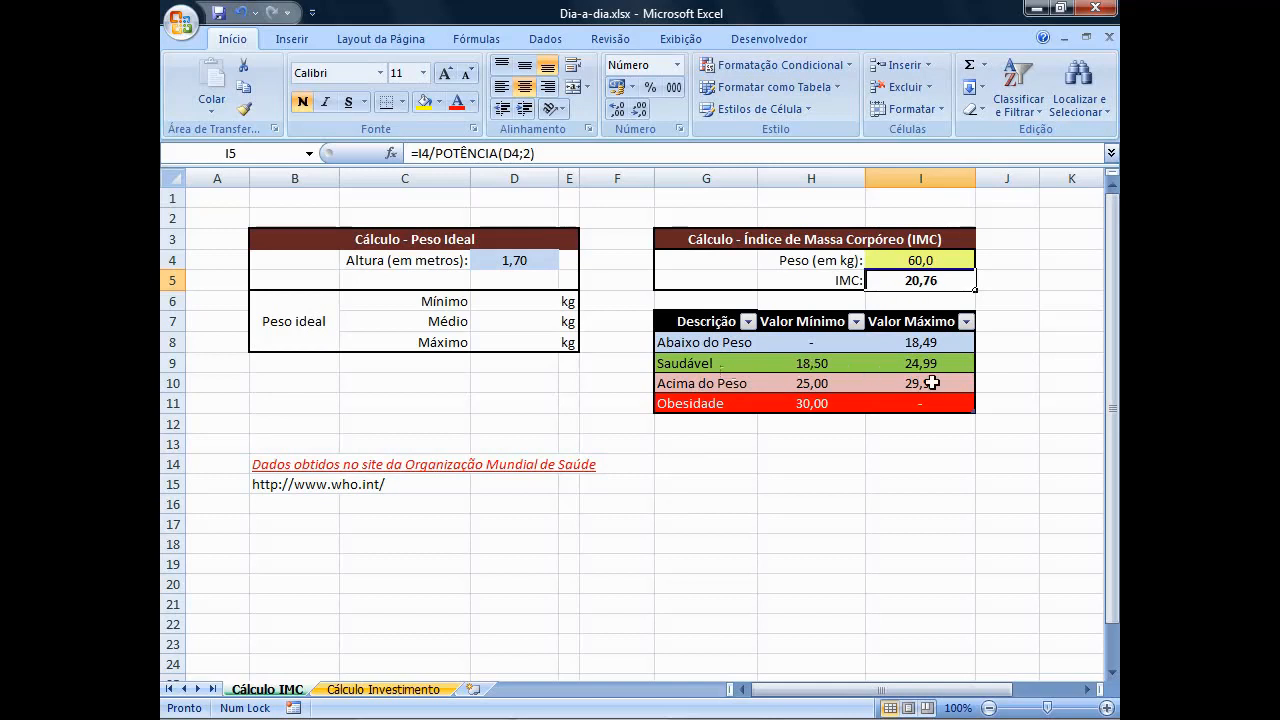
# Set up a between (Está Entre) conditional formatting rule on I5 with the limits 18,50 and 24,99.
pyautogui.click(842, 66)
pyautogui.moveTo(834, 97)
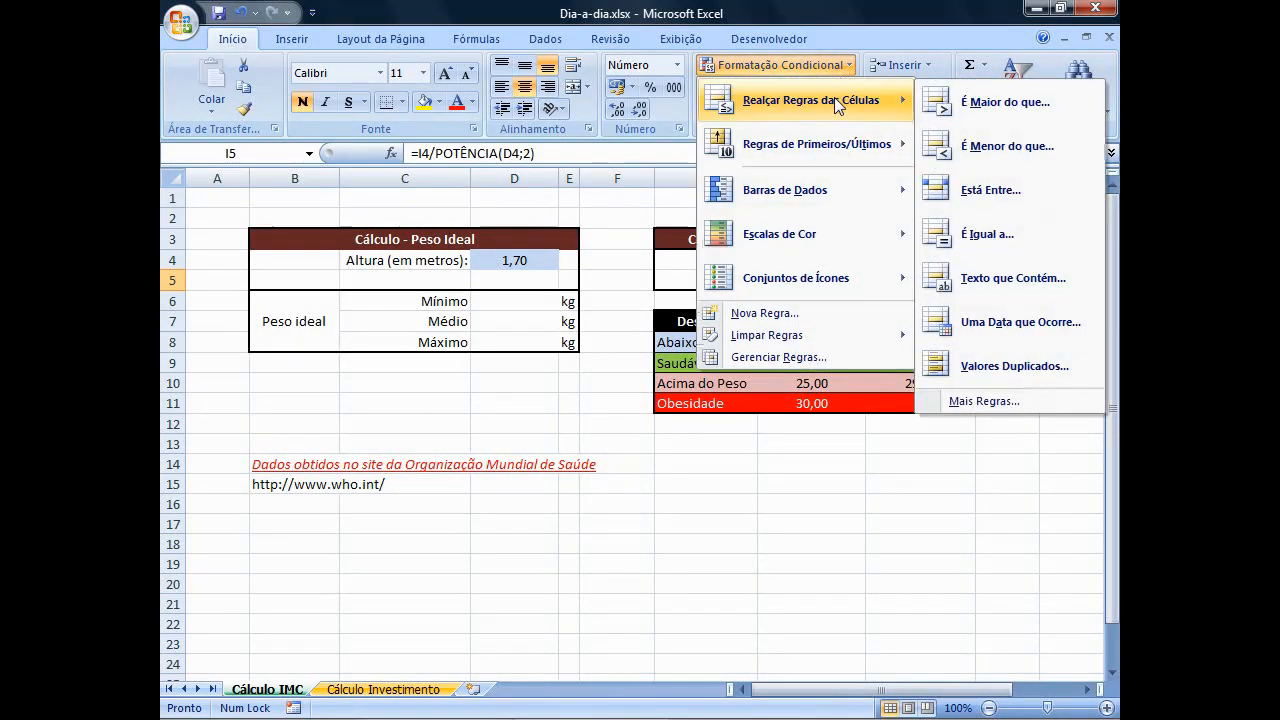
pyautogui.click(990, 191)
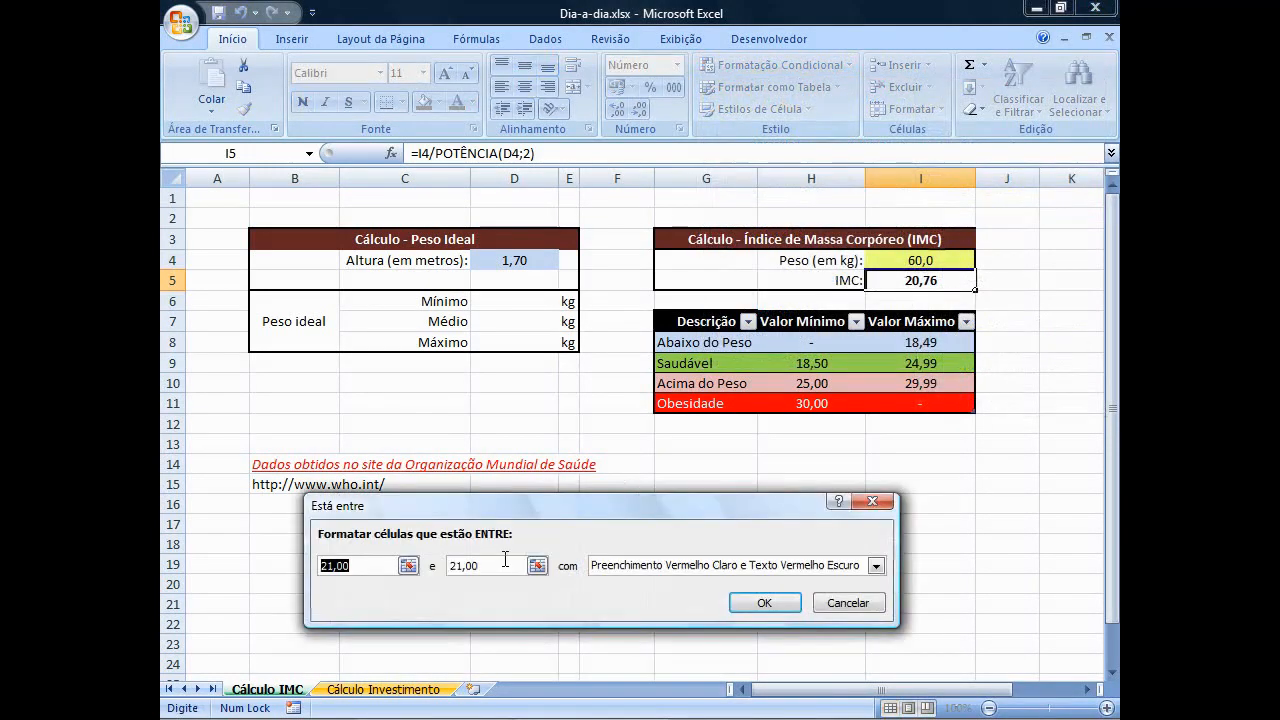
pyautogui.write('1')
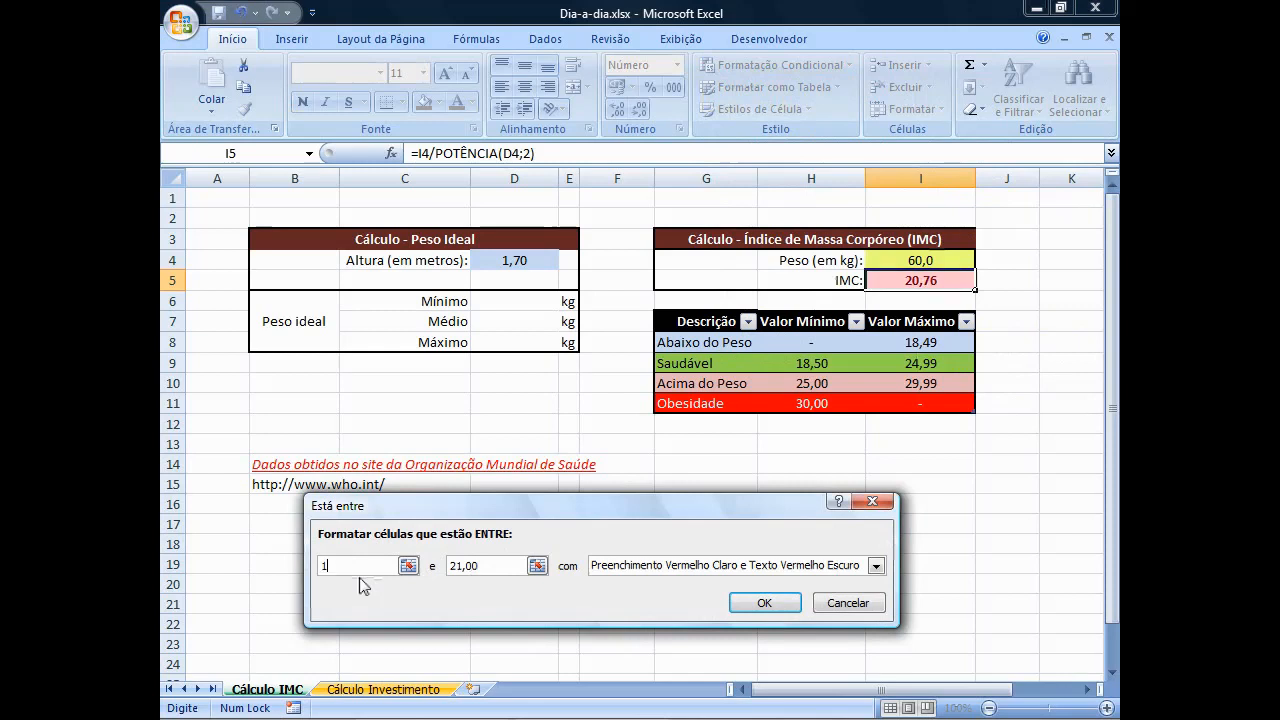
pyautogui.write('8,50')
pyautogui.moveTo(480, 566); pyautogui.dragTo(447, 567)
pyautogui.write('2')
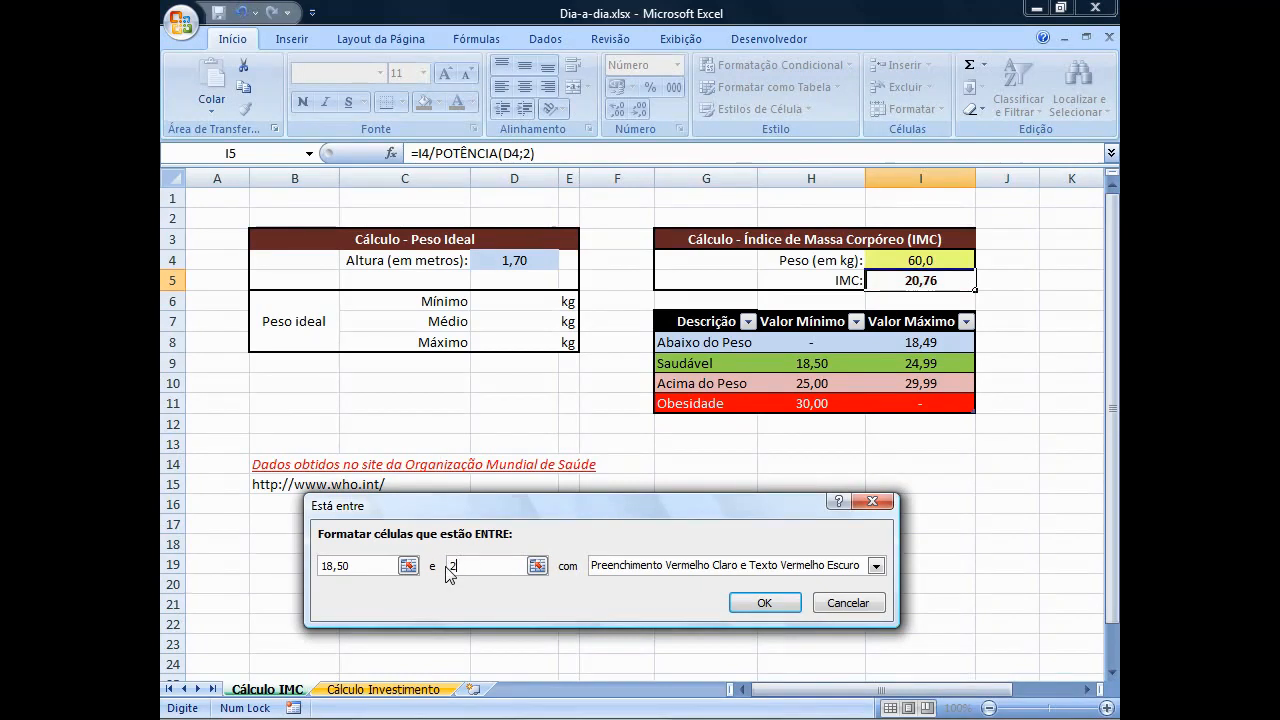
pyautogui.write('4,99')
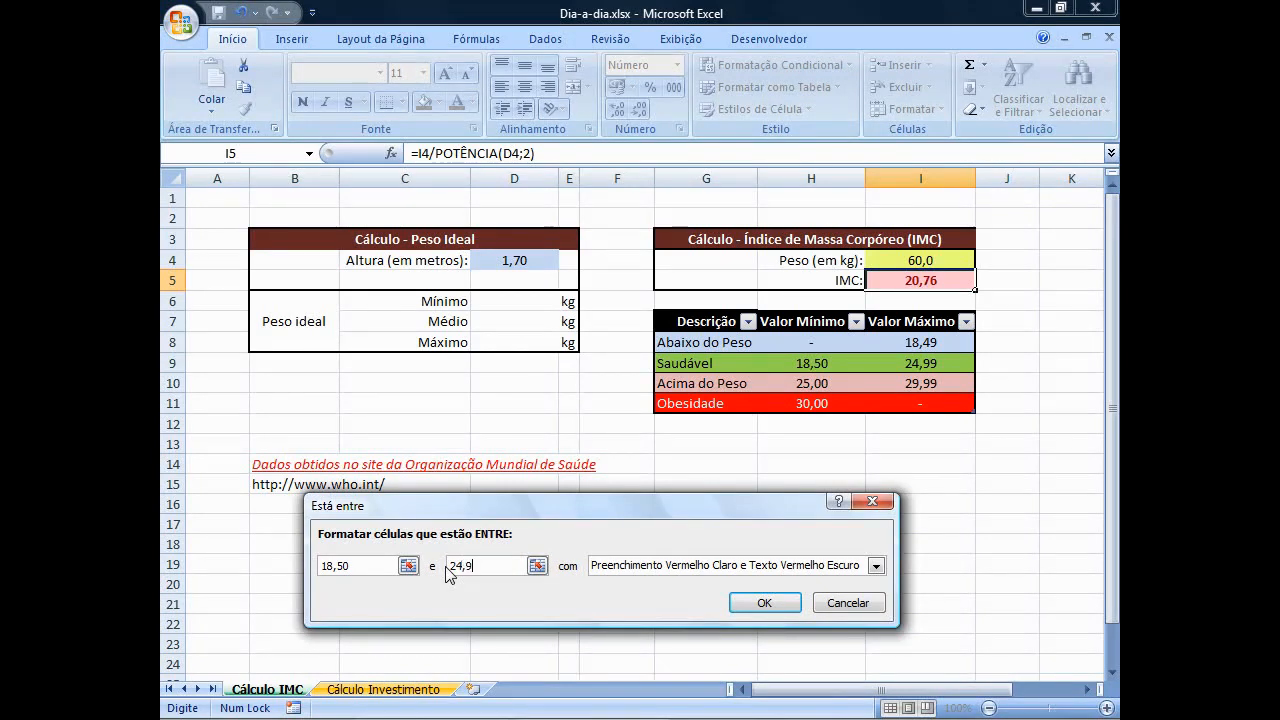
# Give the 18,50 to 24,99 rule a custom format with a light green fill and apply it.
pyautogui.click(598, 566)
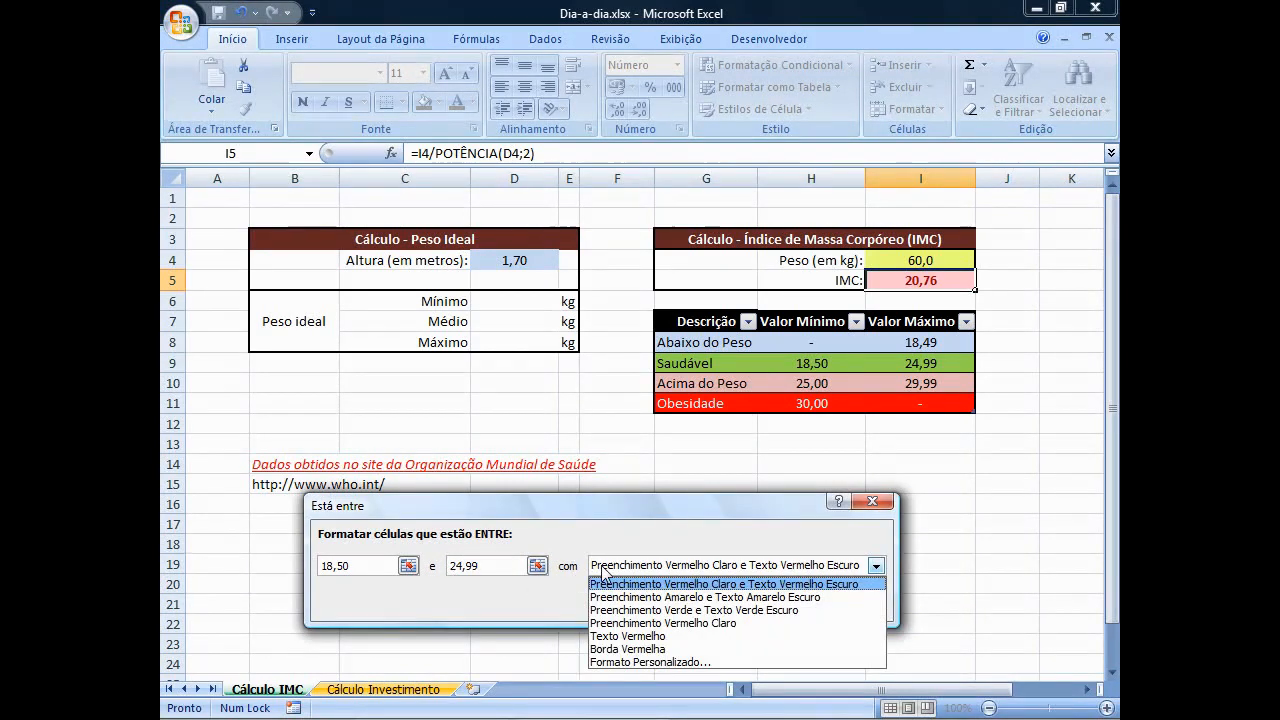
pyautogui.click(620, 662)
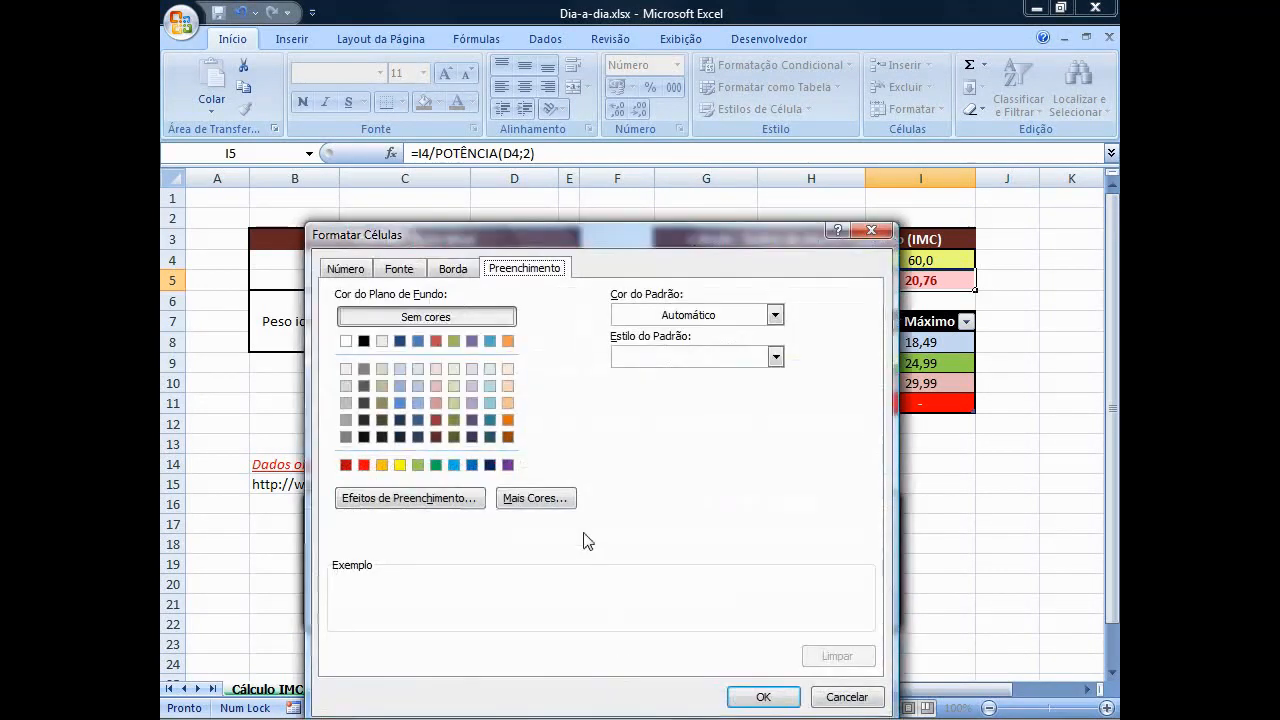
pyautogui.click(418, 465)
pyautogui.click(740, 695)
pyautogui.click(760, 604)
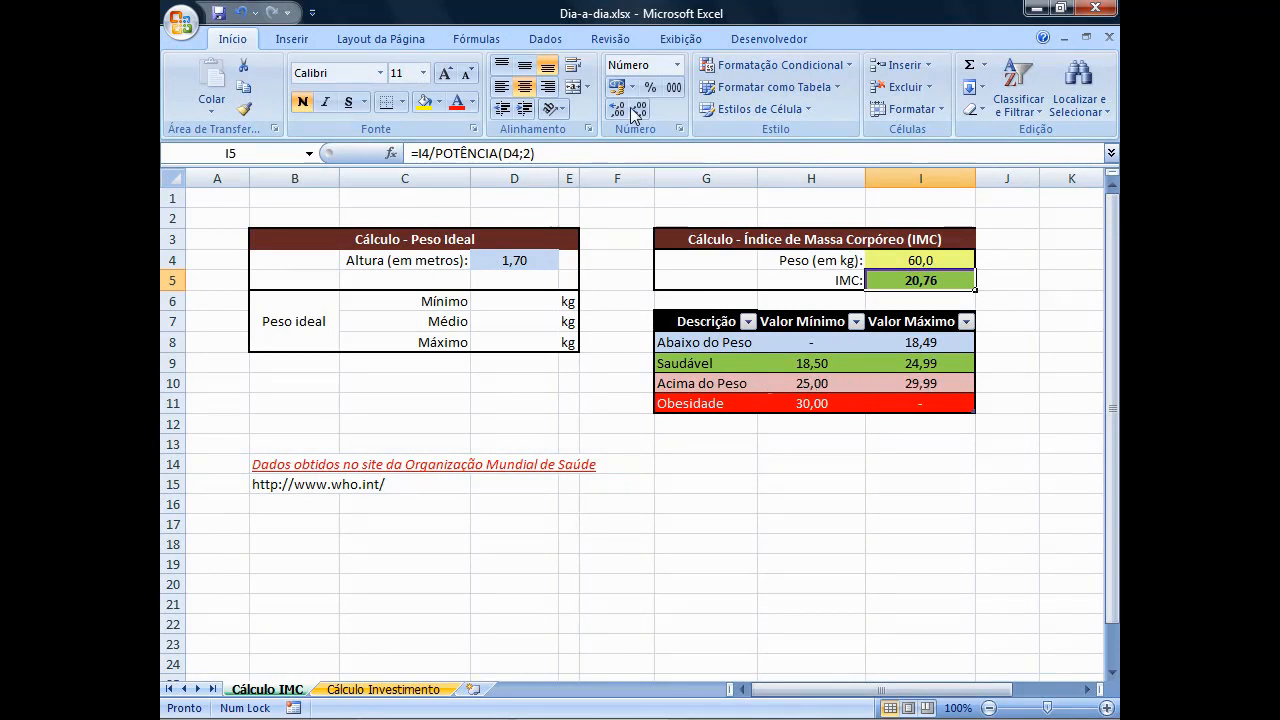
# Set up another between (Está Entre) conditional formatting rule on I5 with the limits 25,00 and 29,99.
pyautogui.click(836, 66)
pyautogui.moveTo(842, 120)
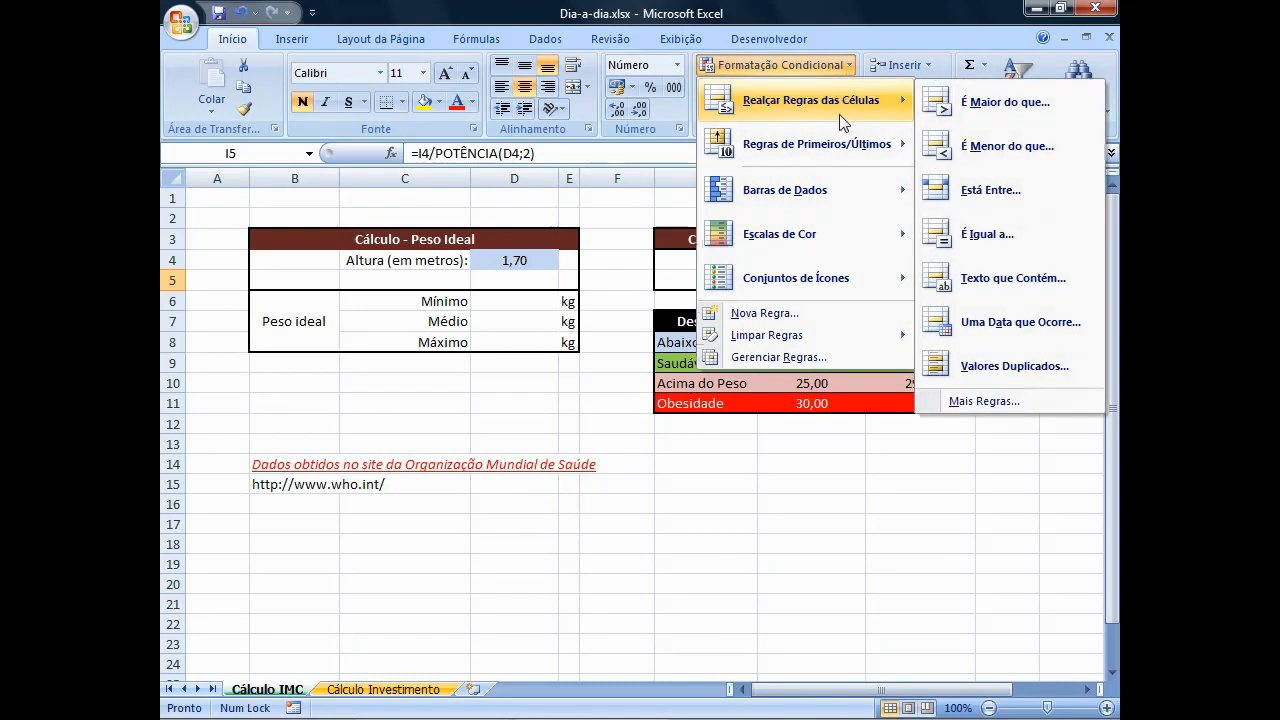
pyautogui.click(975, 189)
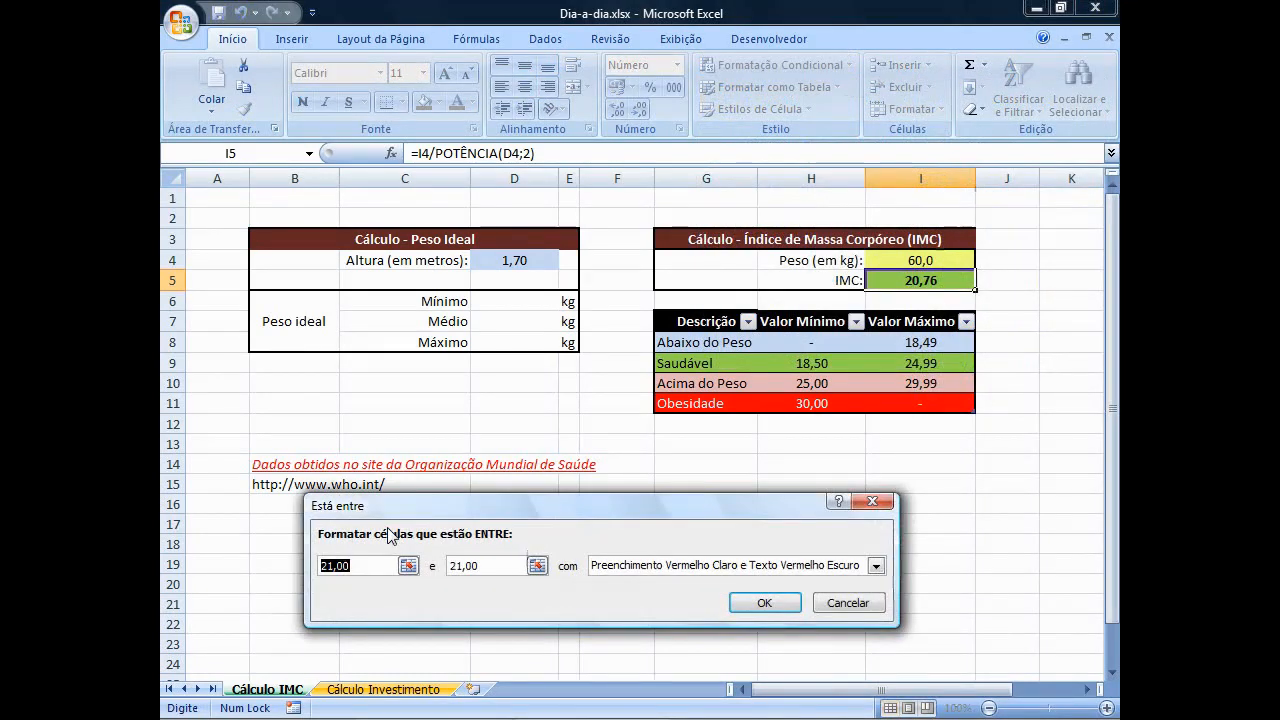
pyautogui.write('25,00')
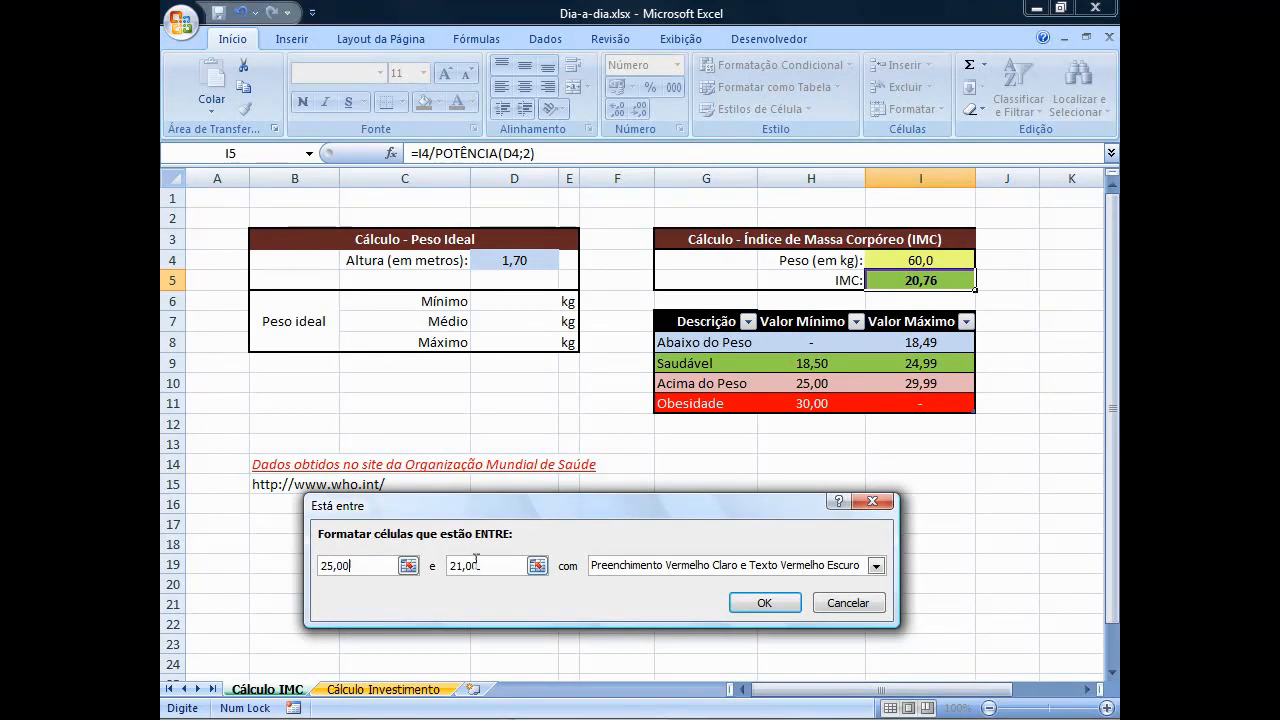
pyautogui.moveTo(486, 565); pyautogui.dragTo(450, 566)
pyautogui.write('29,')
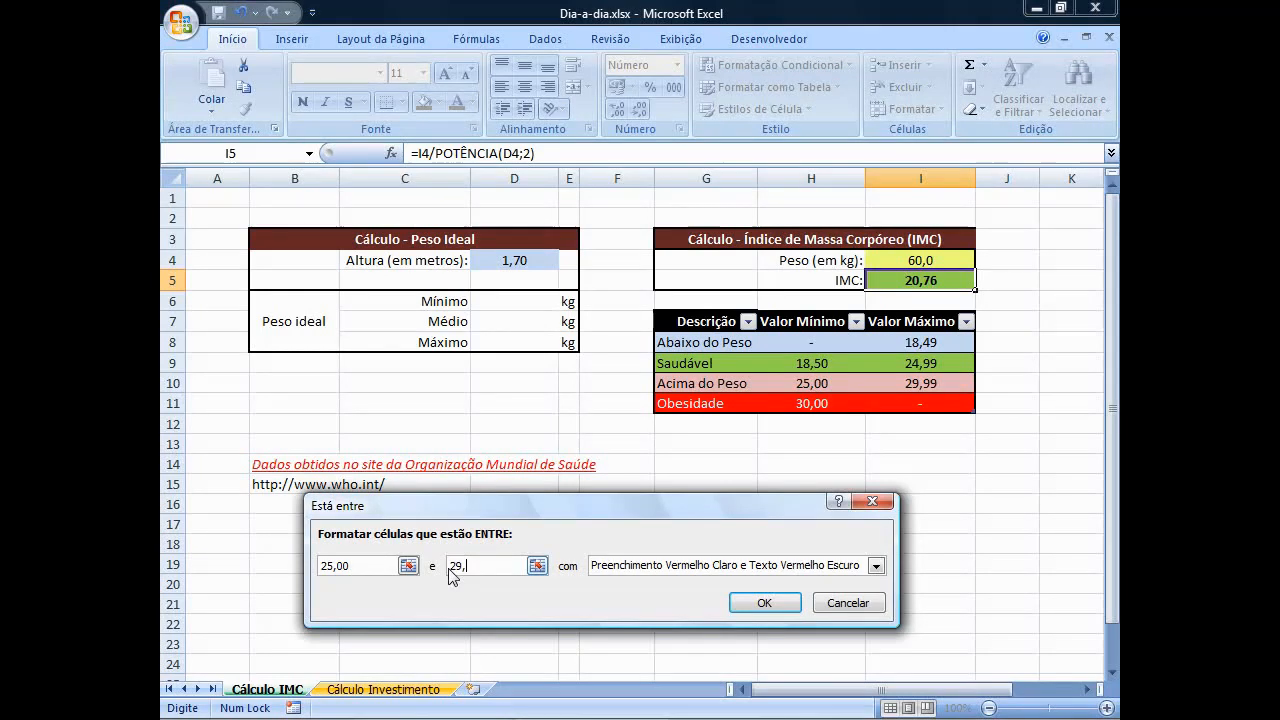
pyautogui.write('99')
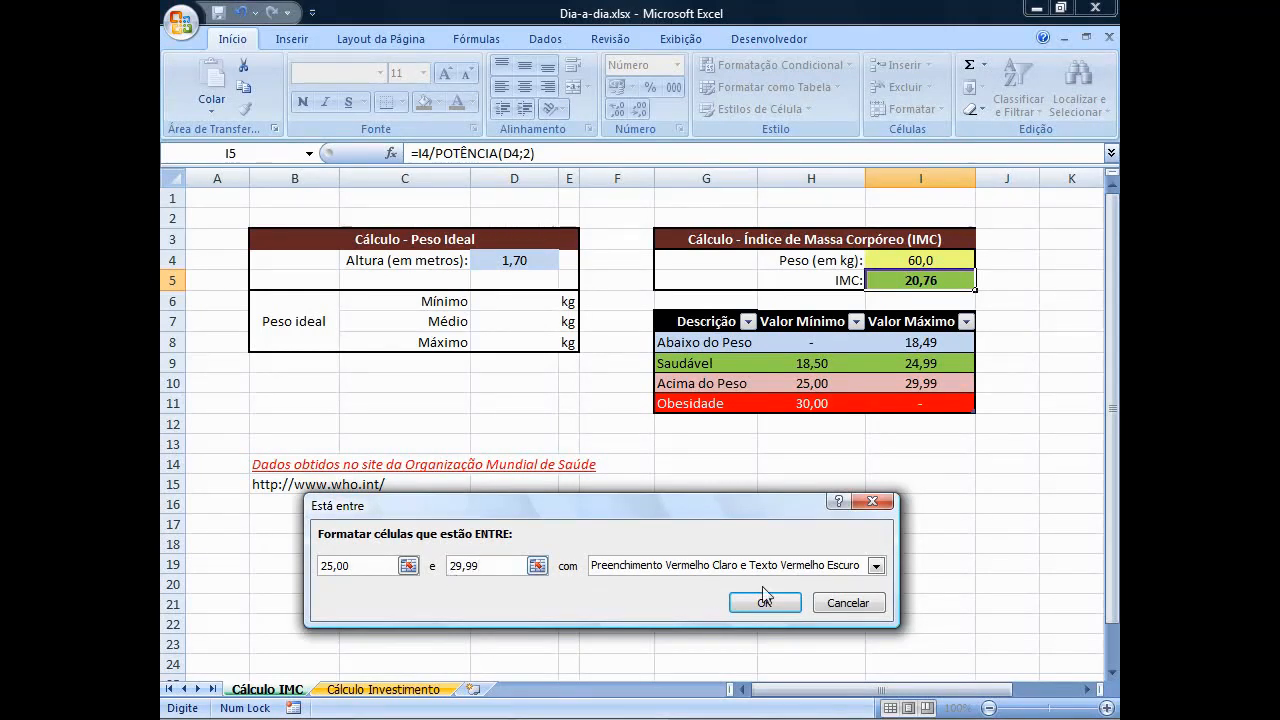
# Give the 25,00 to 29,99 rule a custom format with a light red fill and apply it.
pyautogui.click(840, 566)
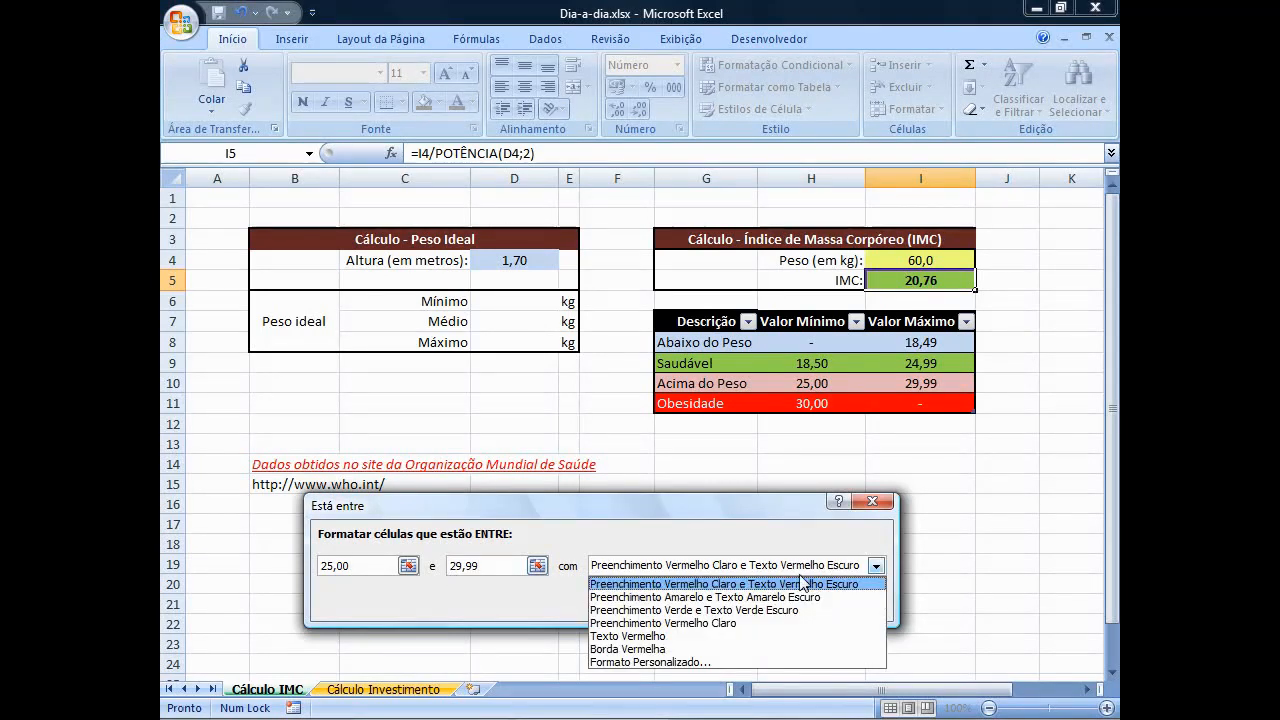
pyautogui.click(690, 662)
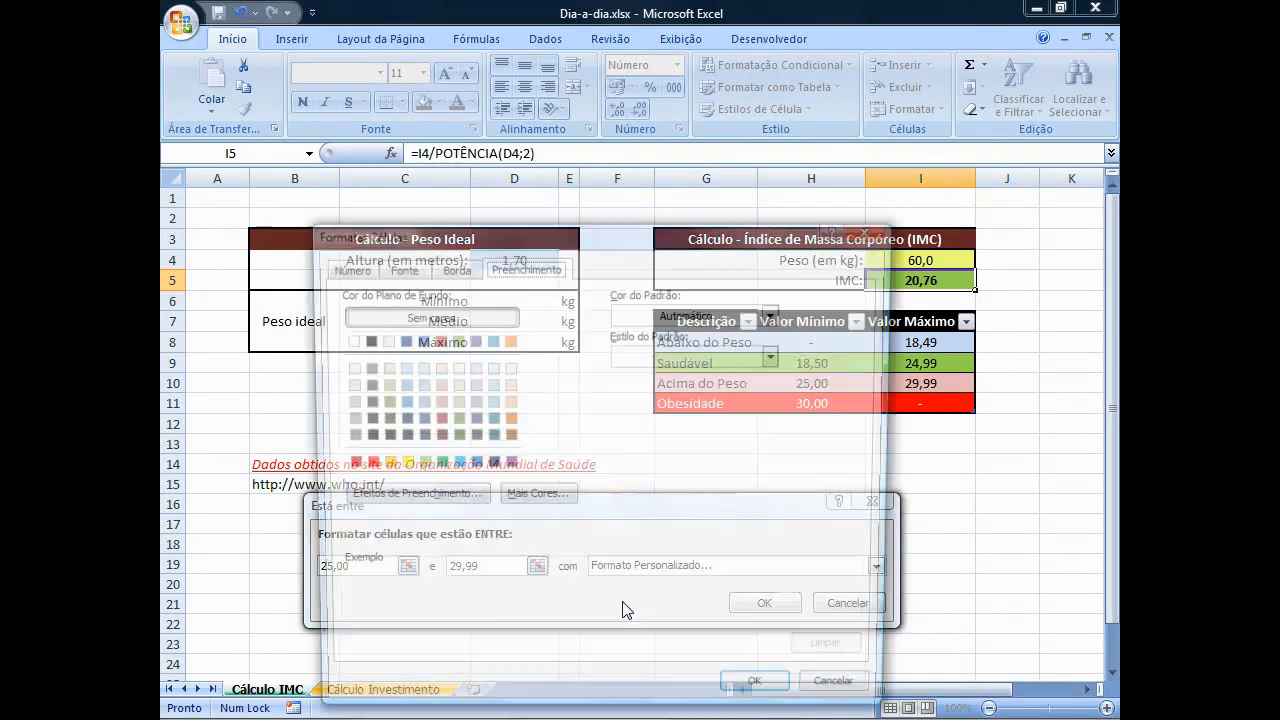
pyautogui.click(436, 387)
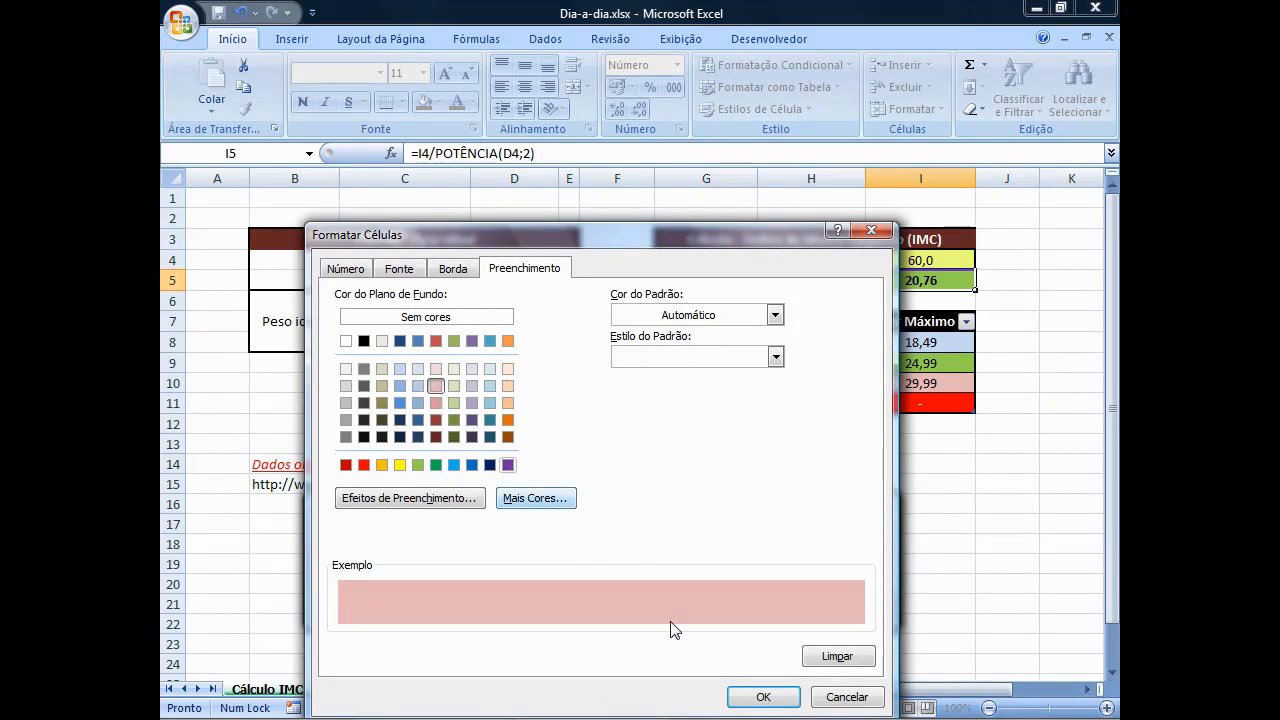
pyautogui.click(742, 700)
pyautogui.click(777, 605)
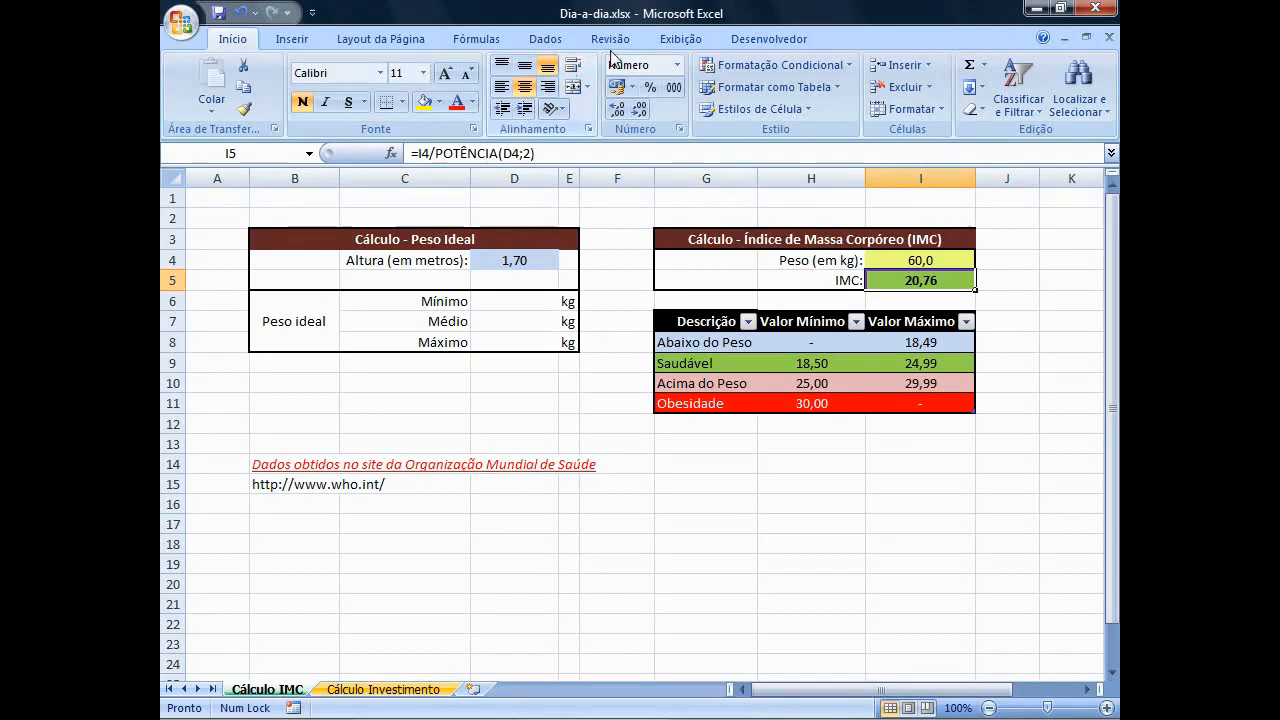
# Set up a greater-than (É Maior do que) conditional formatting rule on I5 with the limit 30,00.
pyautogui.click(780, 64)
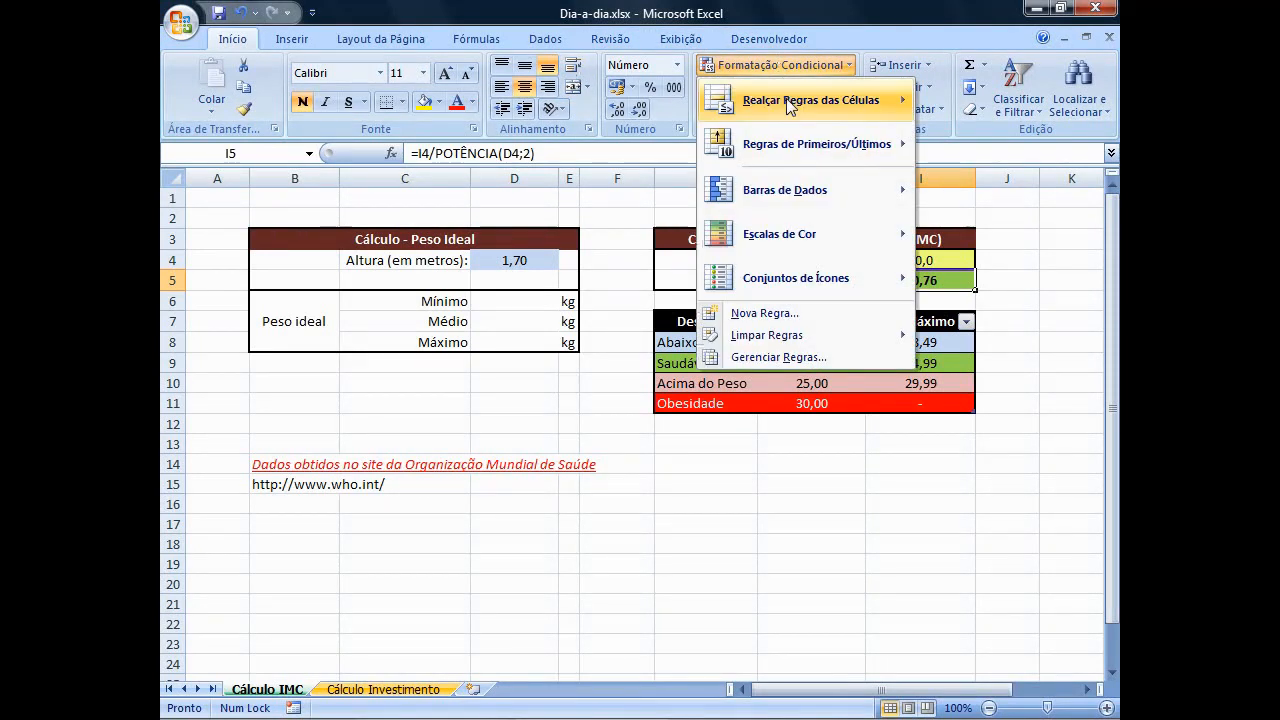
pyautogui.moveTo(790, 104)
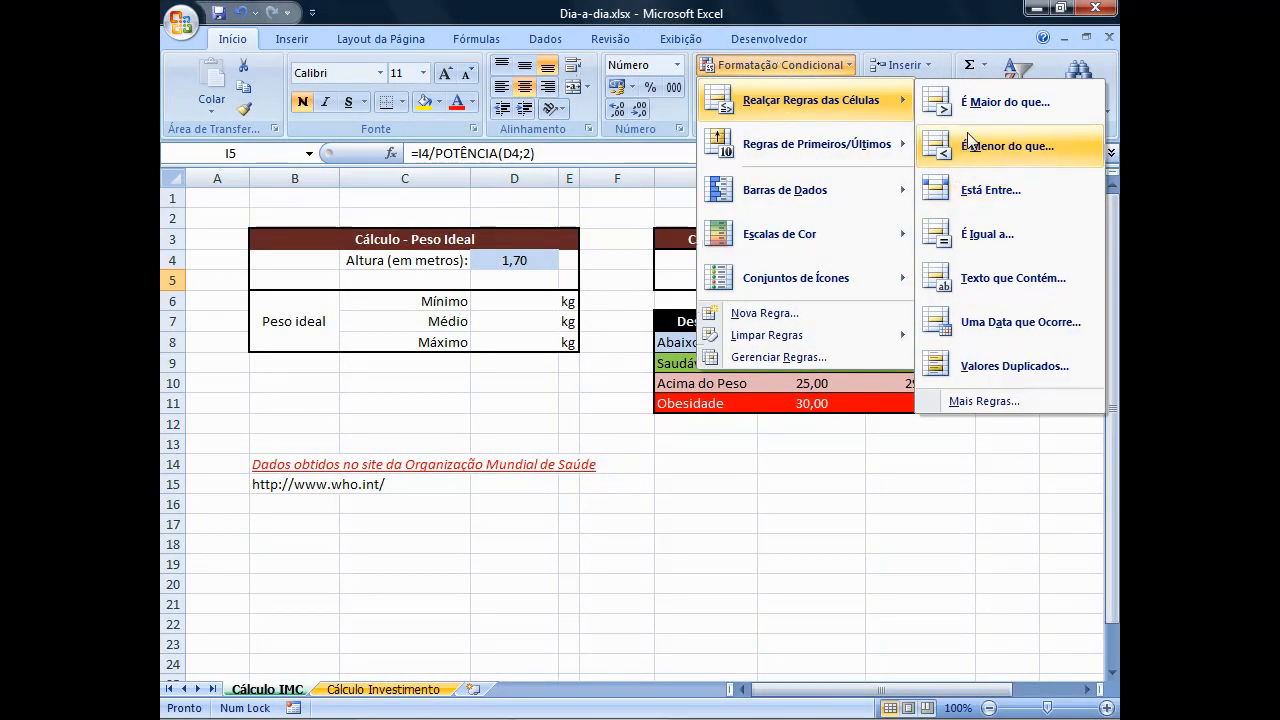
pyautogui.click(1000, 102)
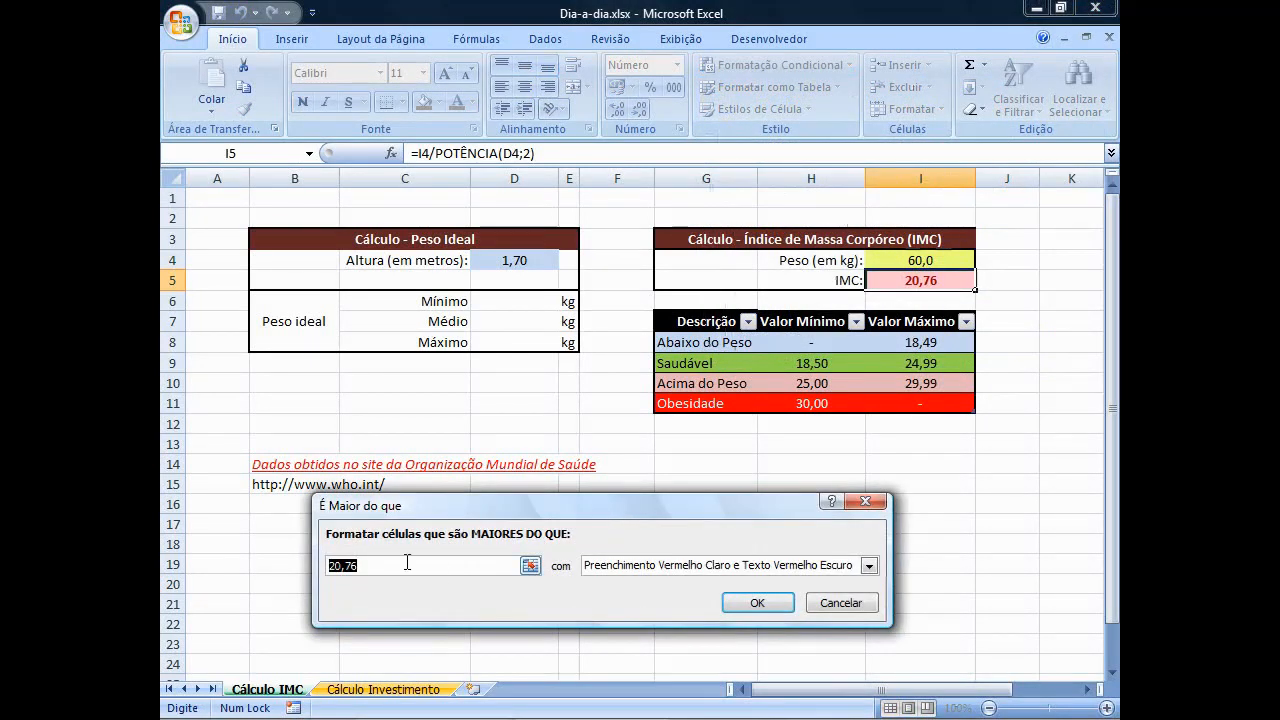
pyautogui.write('30,0')
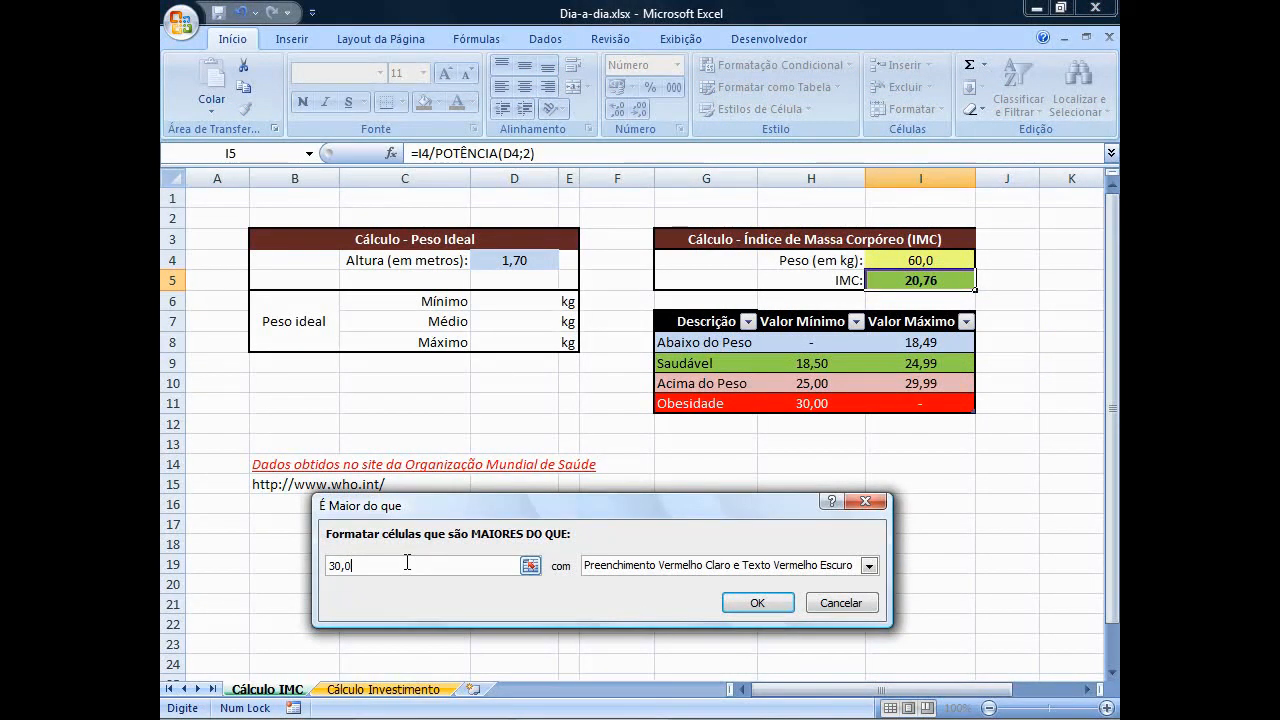
# Give the greater-than rule a custom format with a bright red fill and apply it to I5.
pyautogui.click(594, 568)
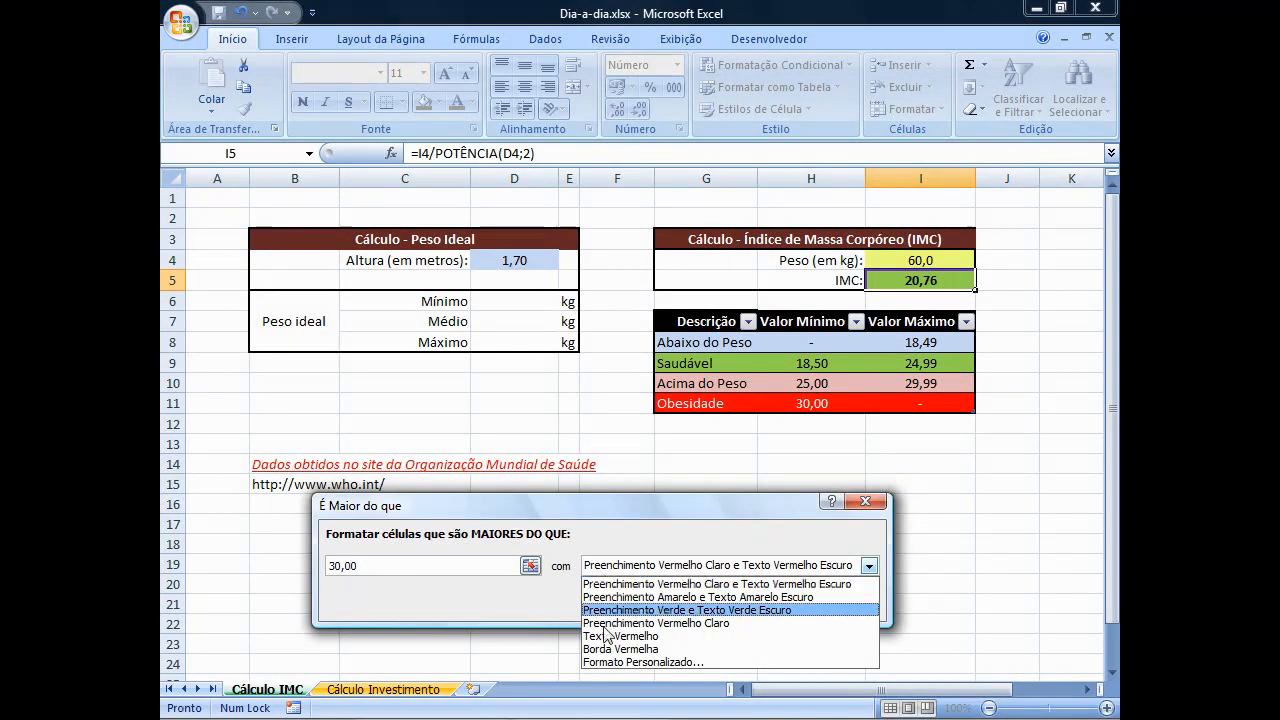
pyautogui.click(614, 662)
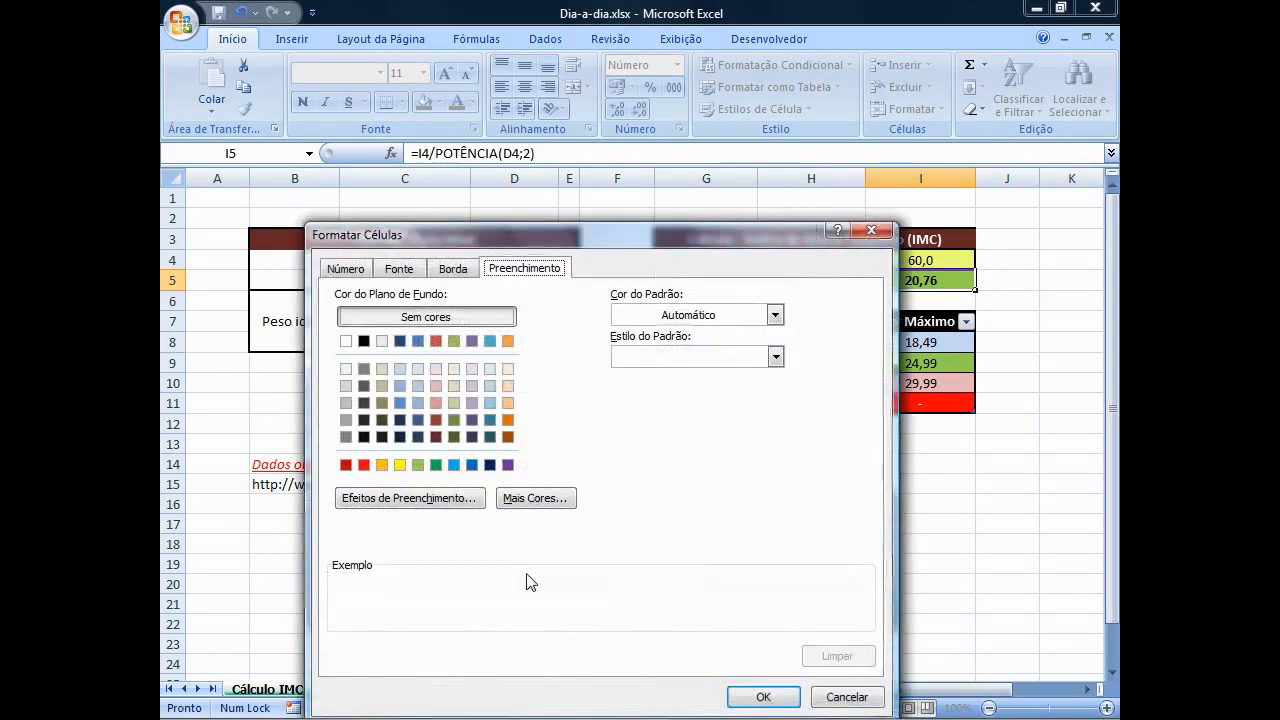
pyautogui.click(365, 466)
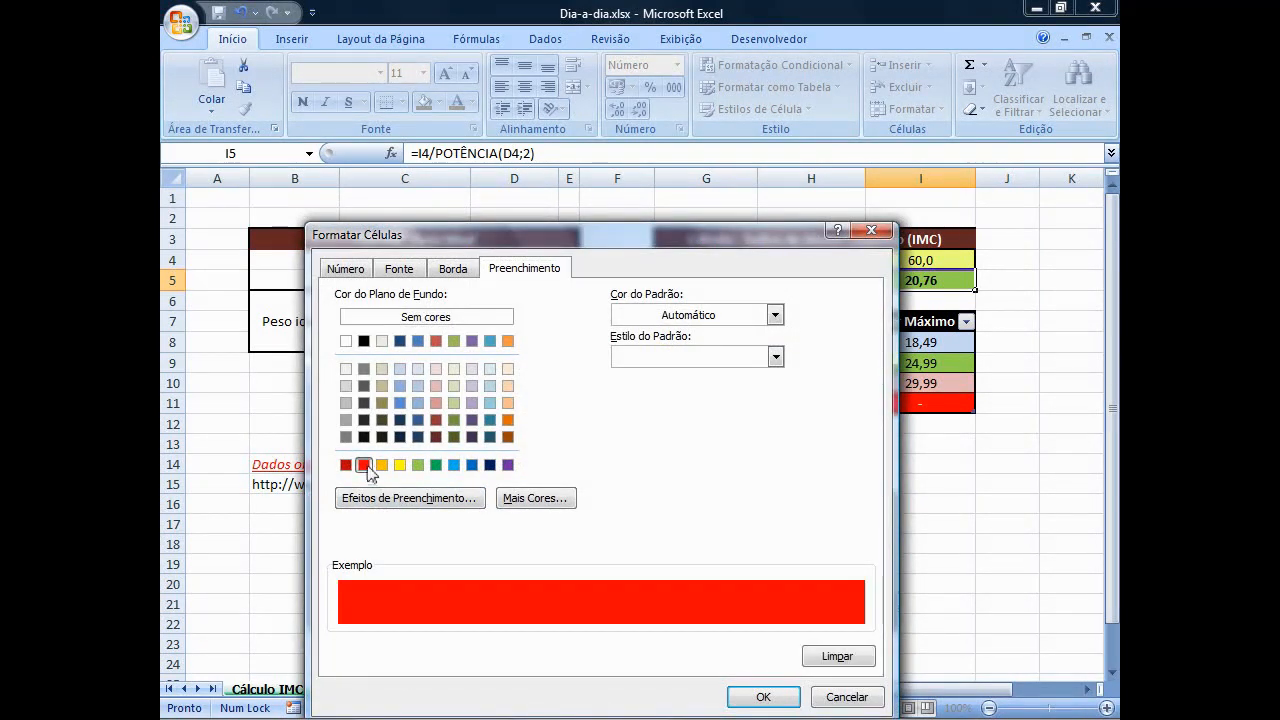
pyautogui.click(760, 698)
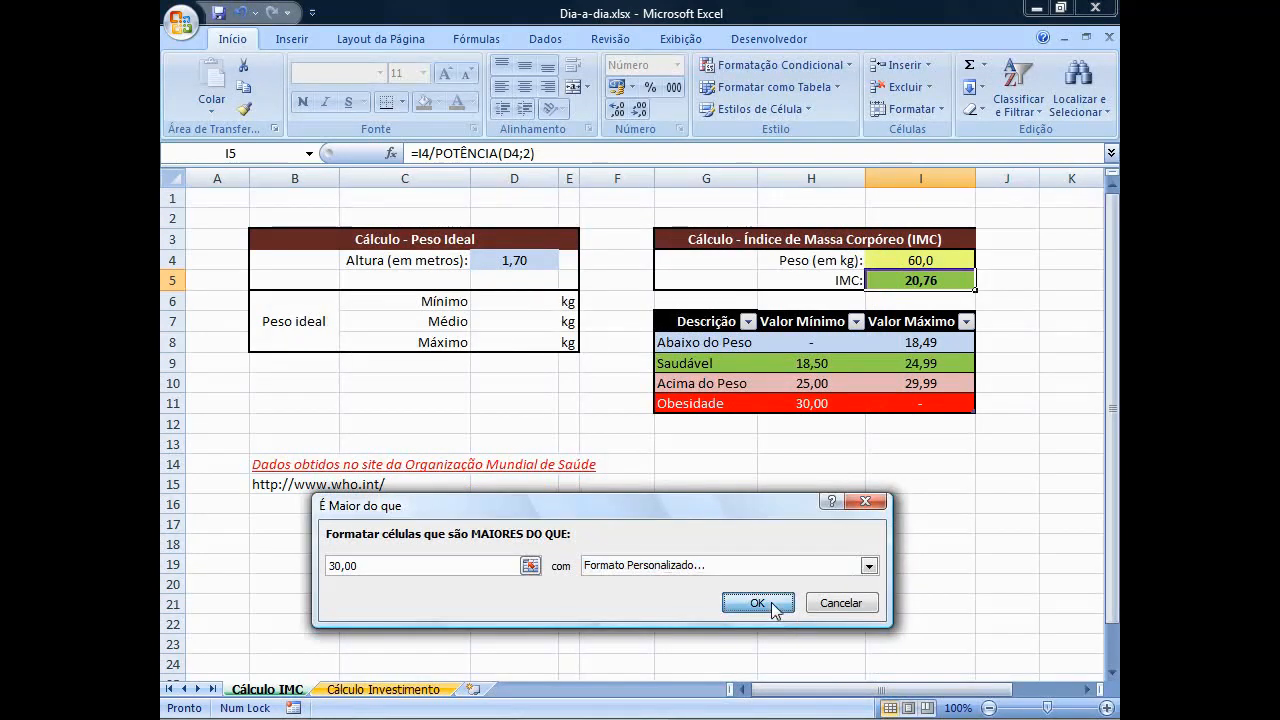
pyautogui.click(772, 604)
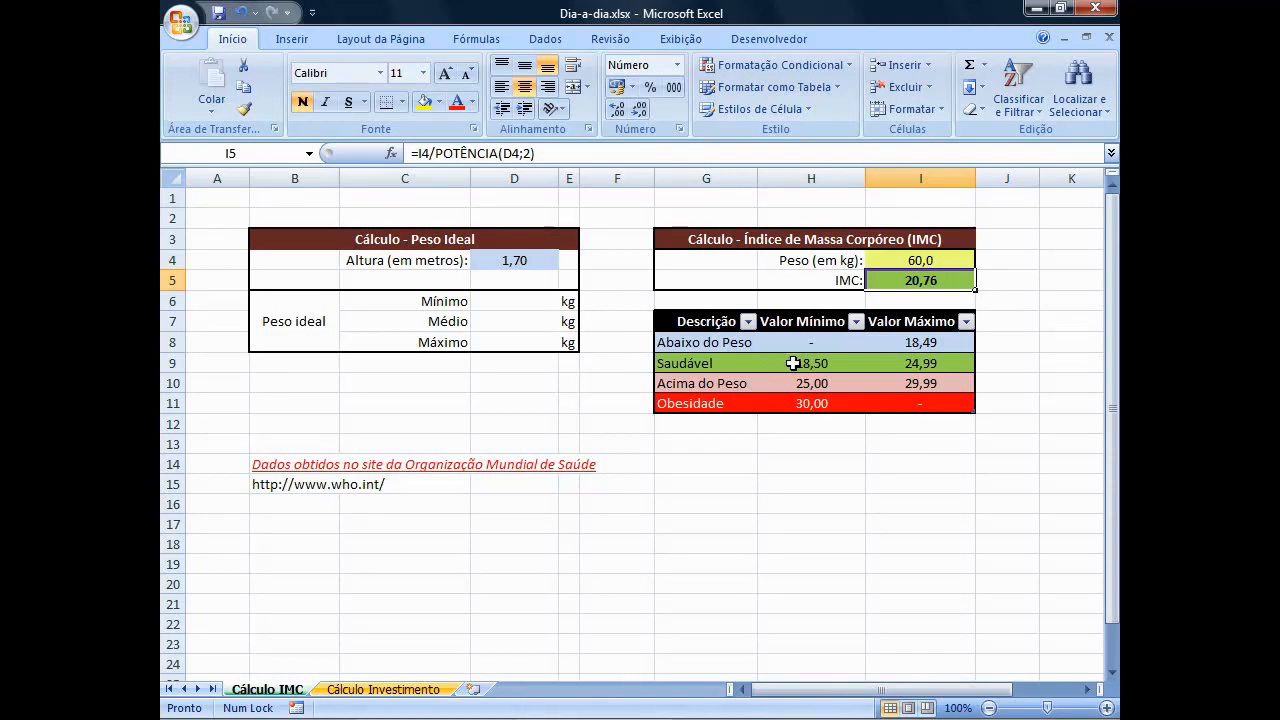
# Test the IMC colour rules by entering the weights 50, 80 and 120 in turn in I4.
pyautogui.click(885, 259)
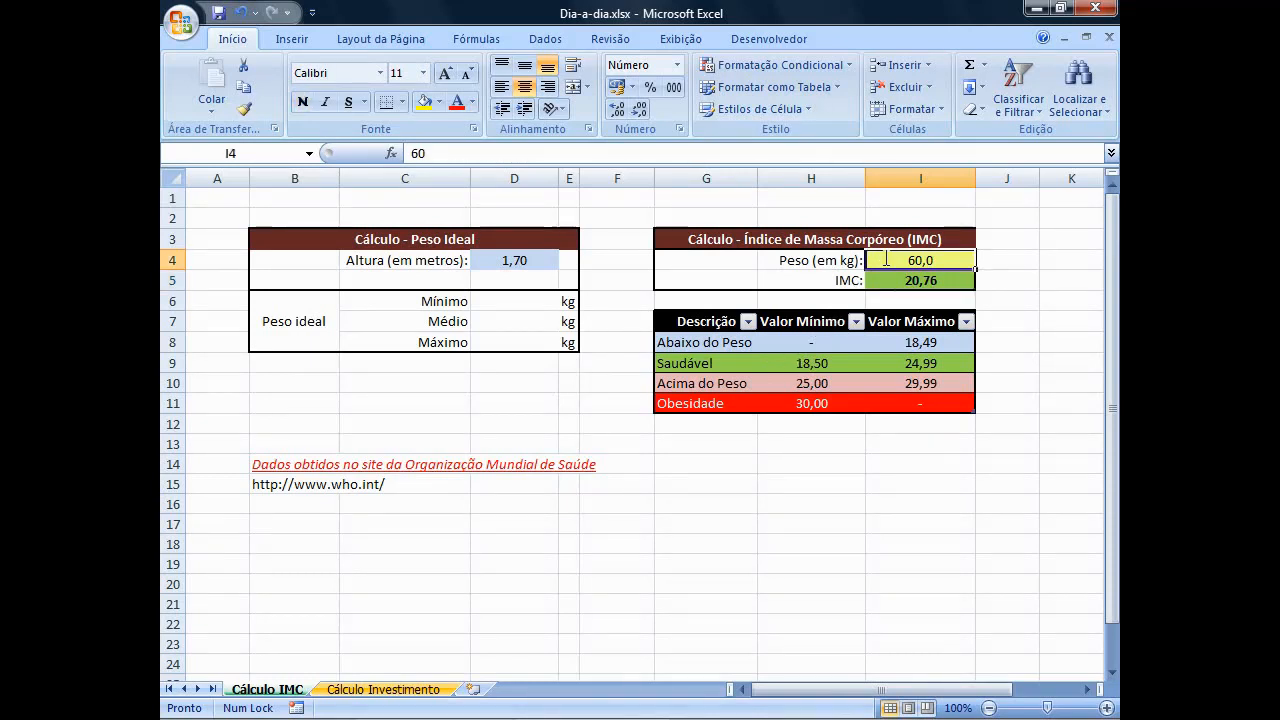
pyautogui.write('50')
pyautogui.press('Return')
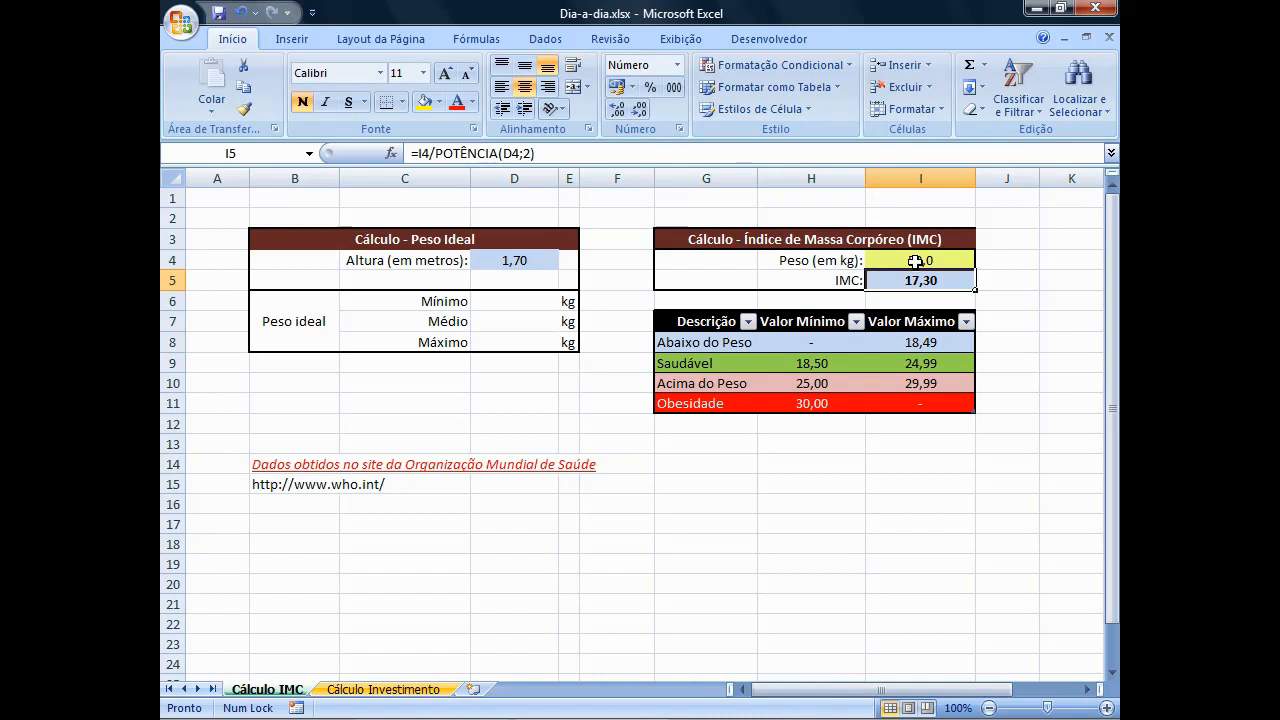
pyautogui.click(915, 261)
pyautogui.write('80')
pyautogui.press('Return')
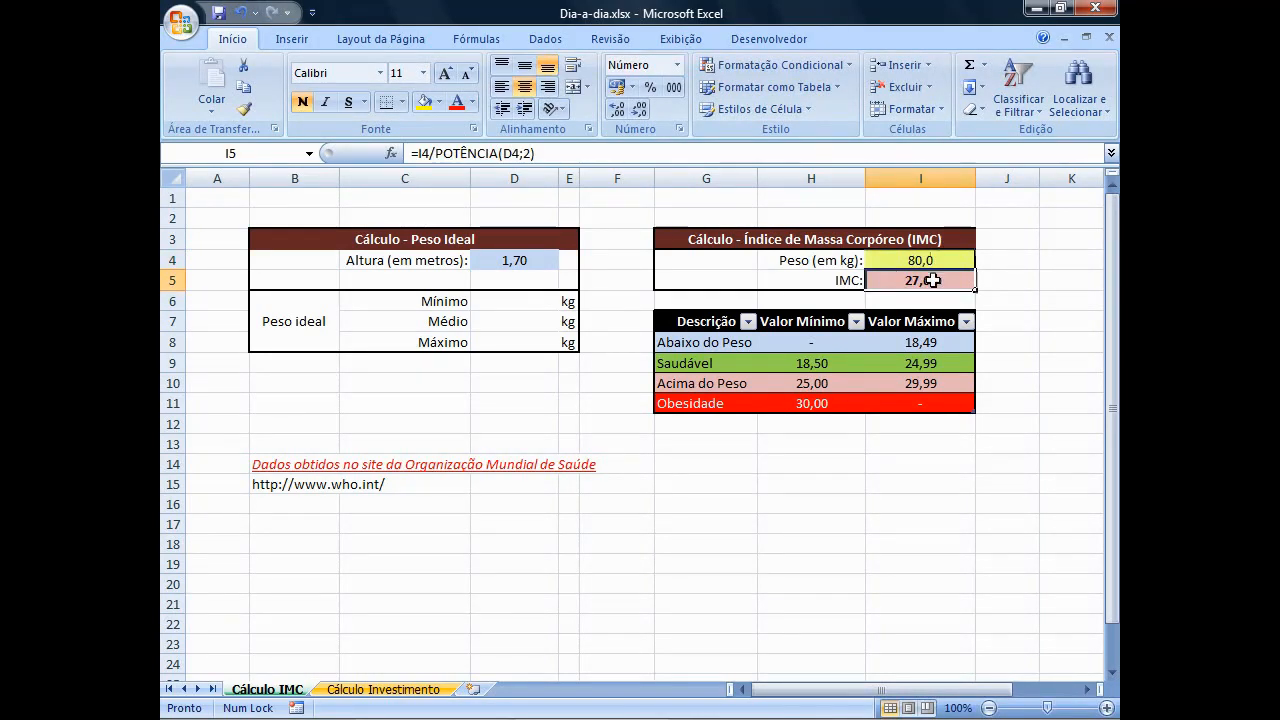
pyautogui.click(934, 260)
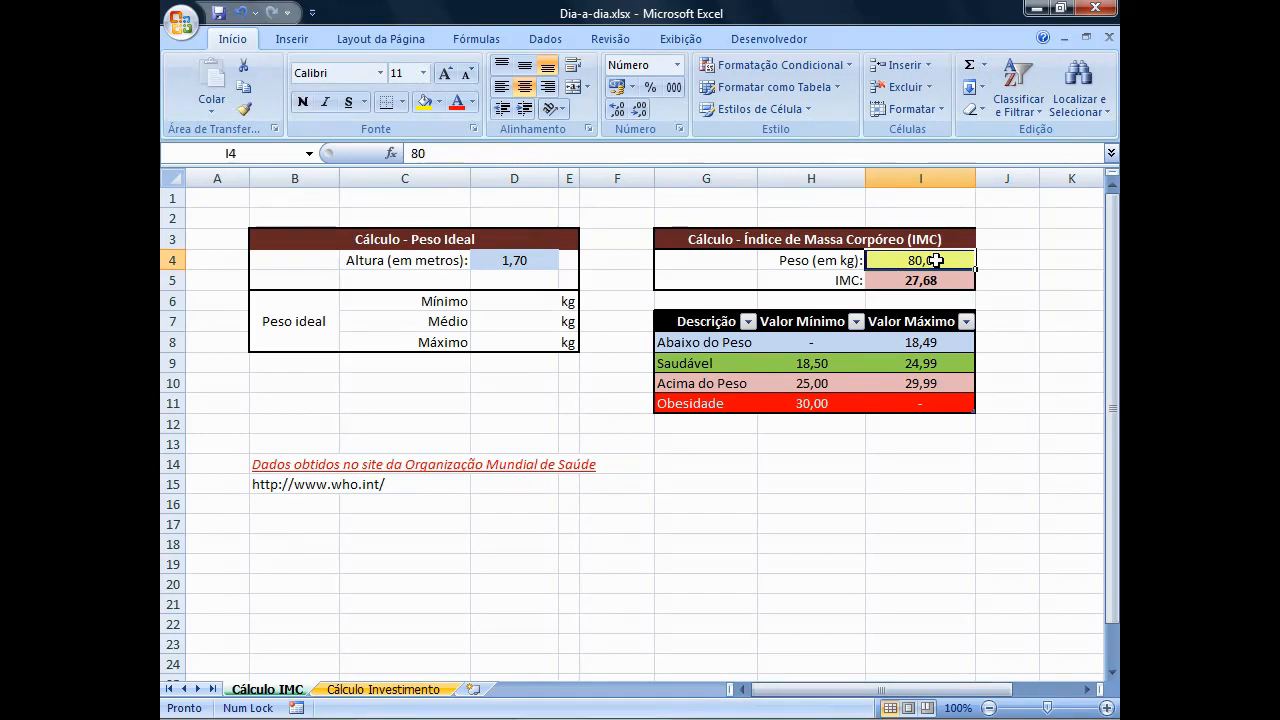
pyautogui.write('120')
pyautogui.press('Return')
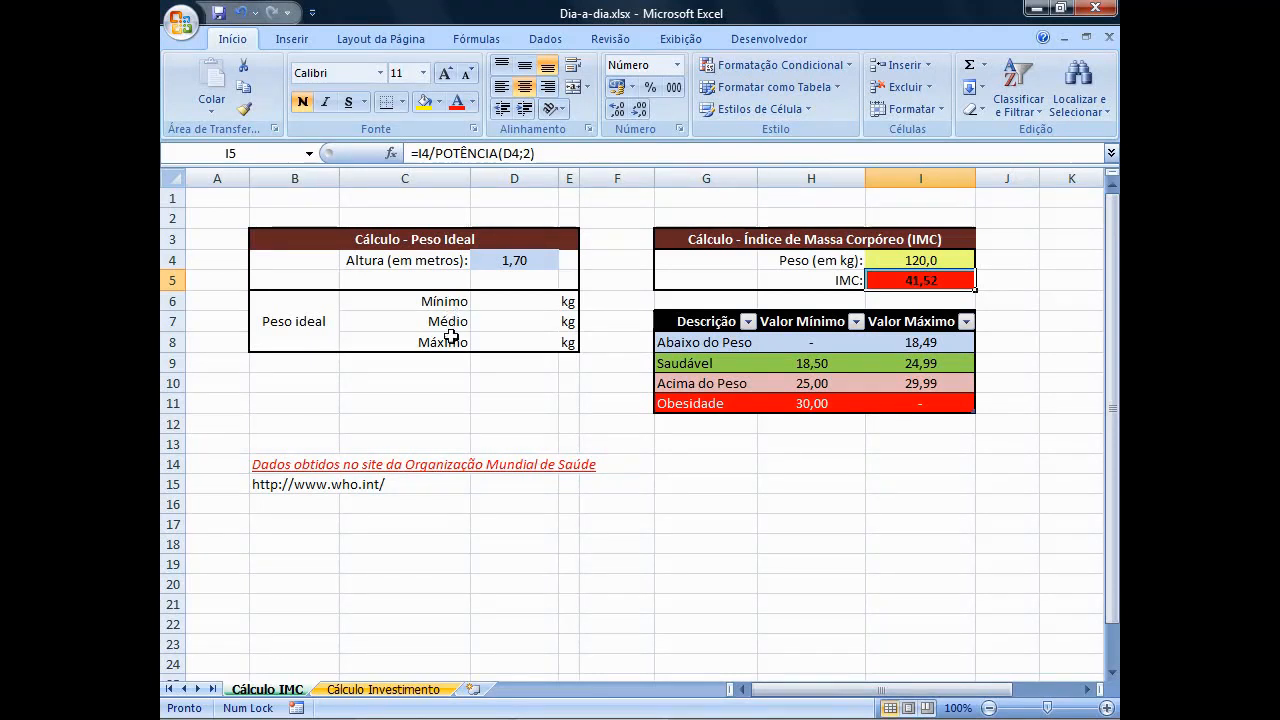
# Enter the minimum ideal weight formula =POTÊNCIA(D4;2)*H9 in D6.
pyautogui.click(495, 302)
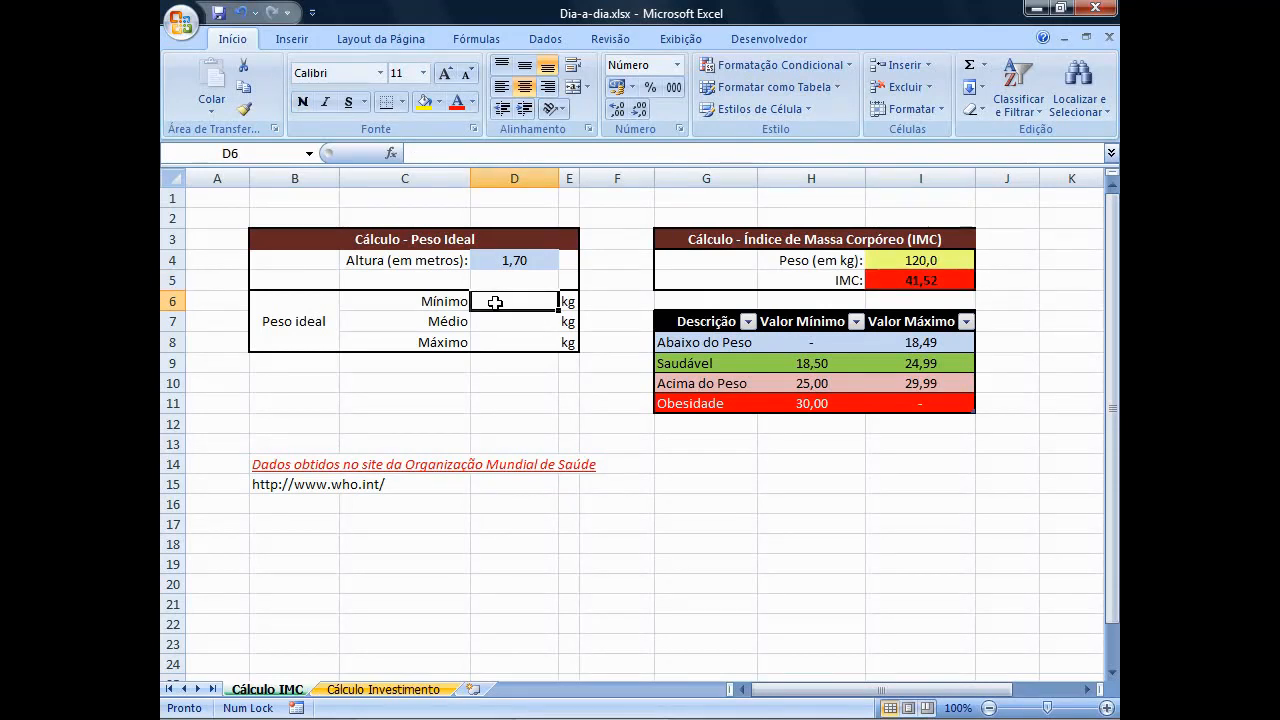
pyautogui.write('=POT')
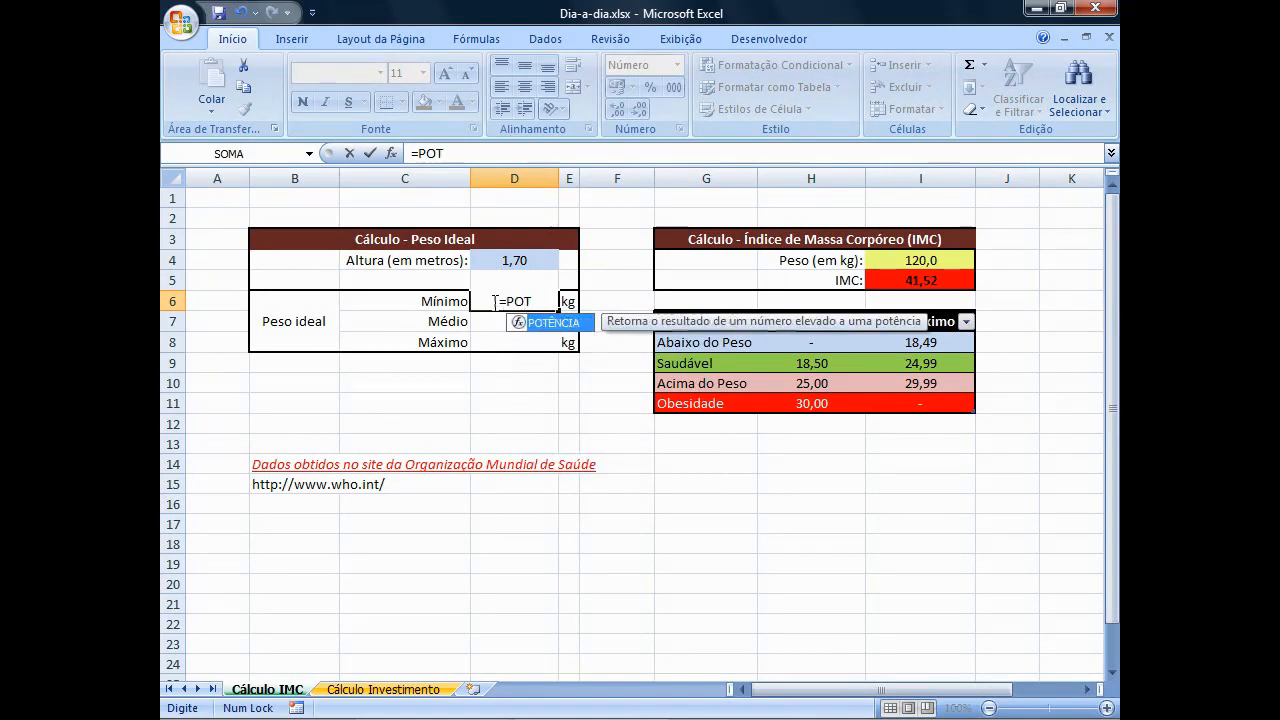
pyautogui.press('Tab')
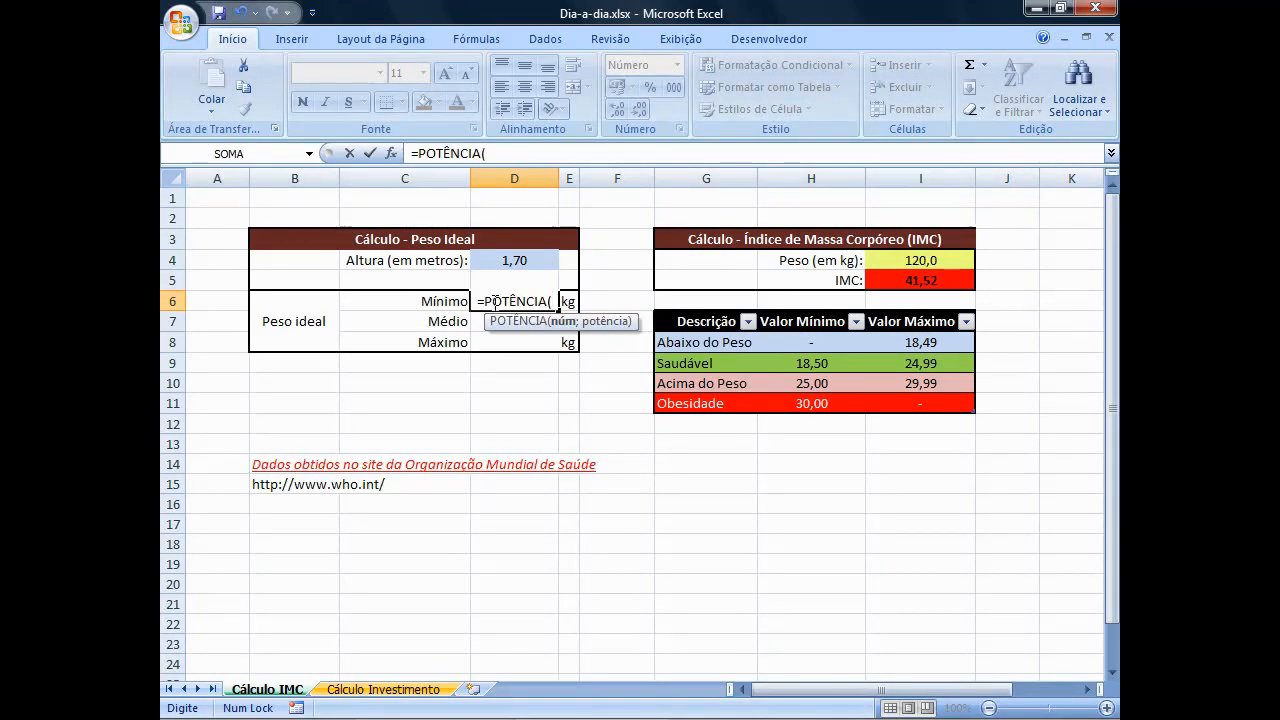
pyautogui.write('D4')
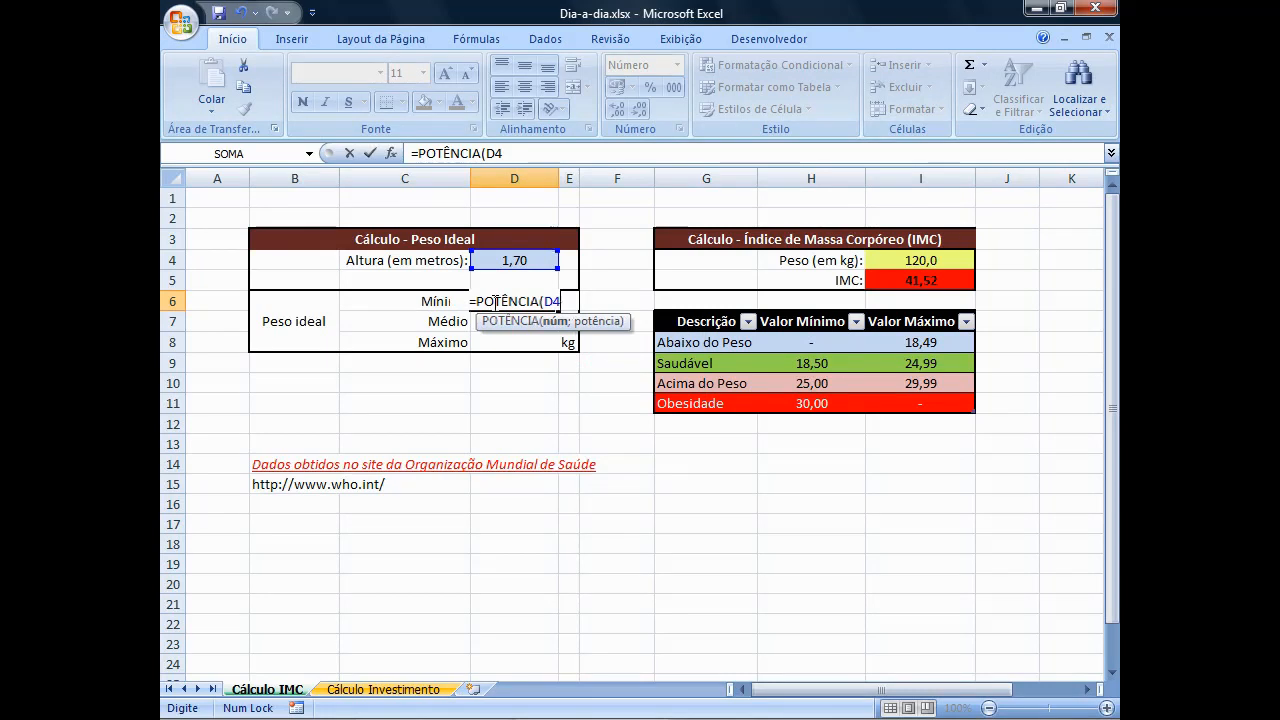
pyautogui.write(';2')
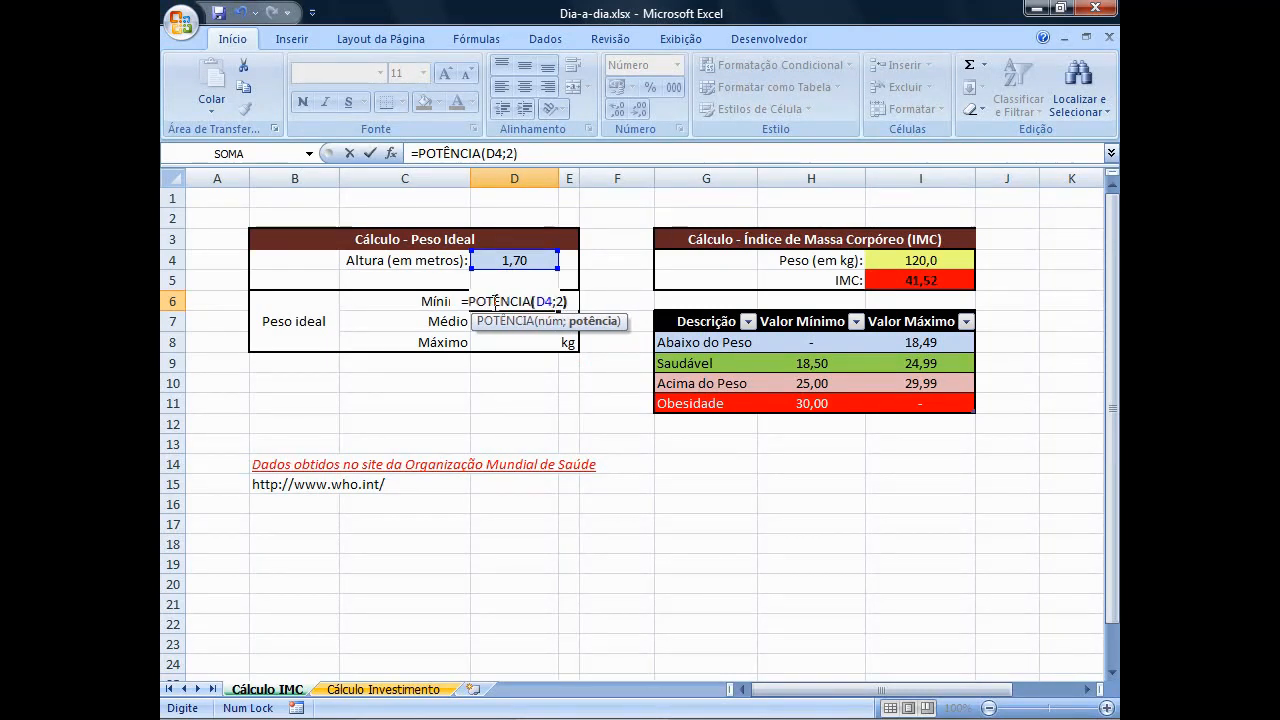
pyautogui.write(')*')
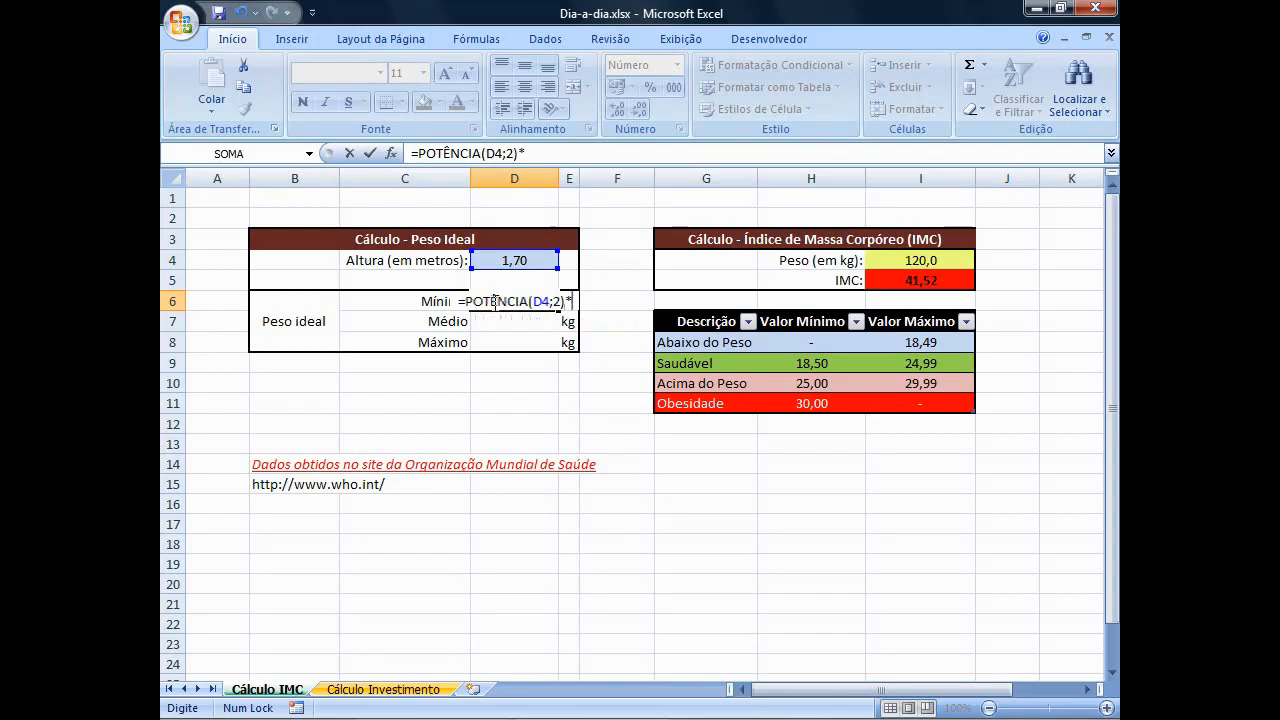
pyautogui.write('H9')
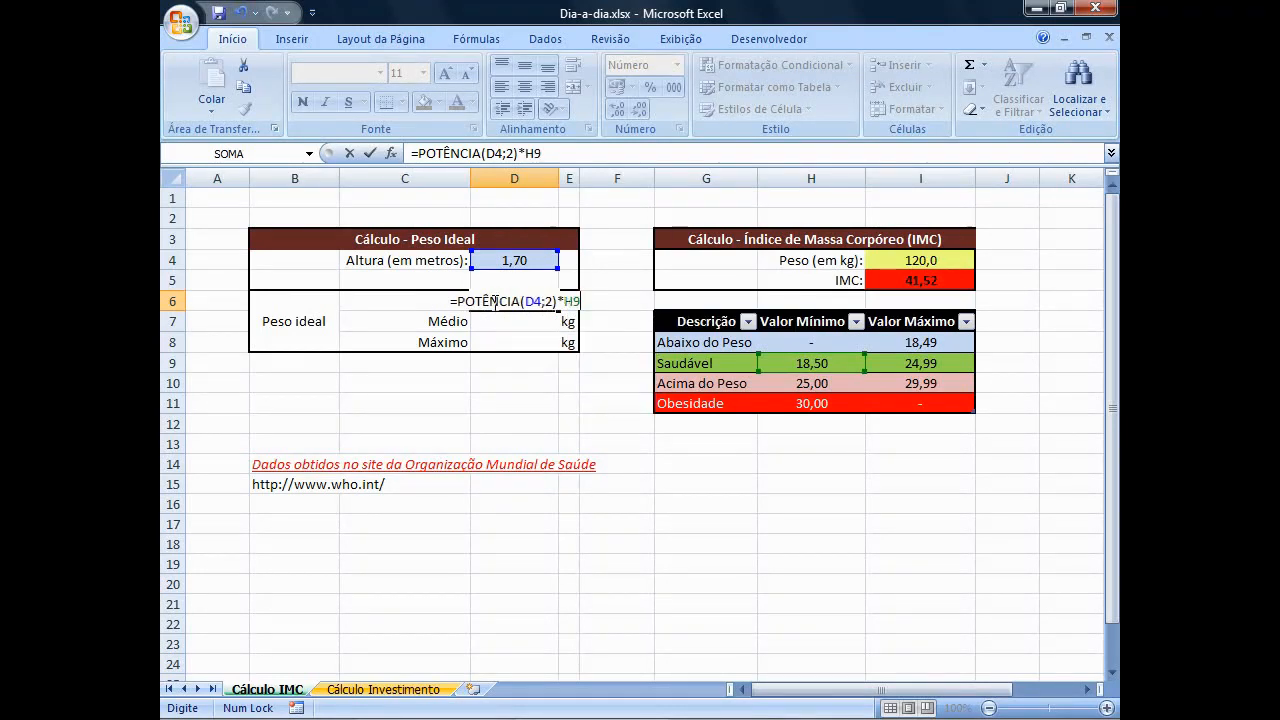
pyautogui.press('Return')
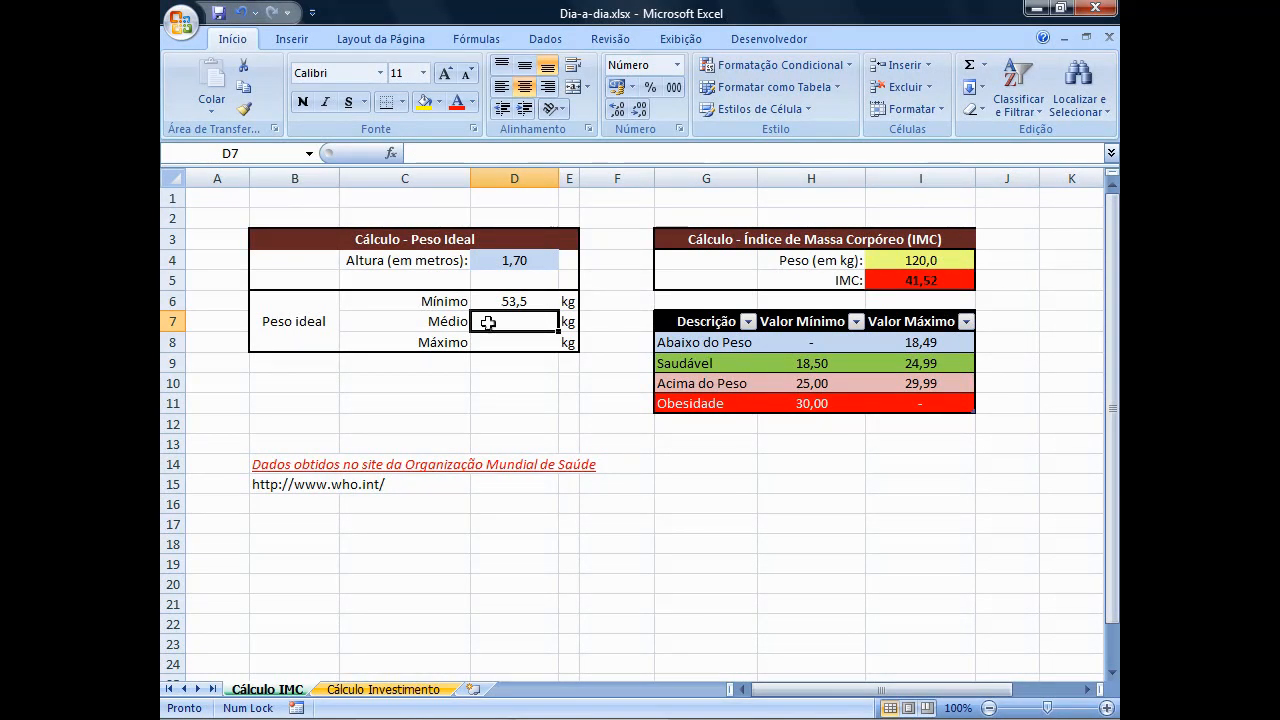
# Enter the average ideal weight formula =POTÊNCIA(D4;2)*MÉDIA(H9:I9) in D7.
pyautogui.write('=')
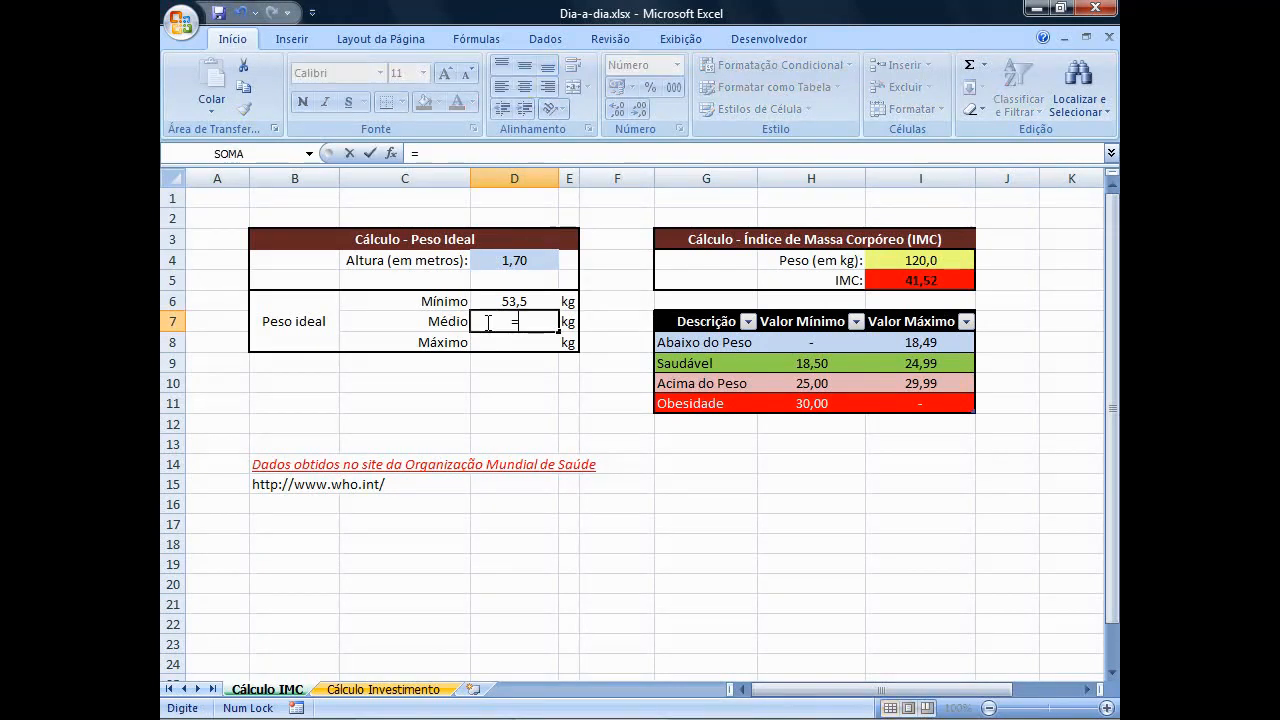
pyautogui.write('POT')
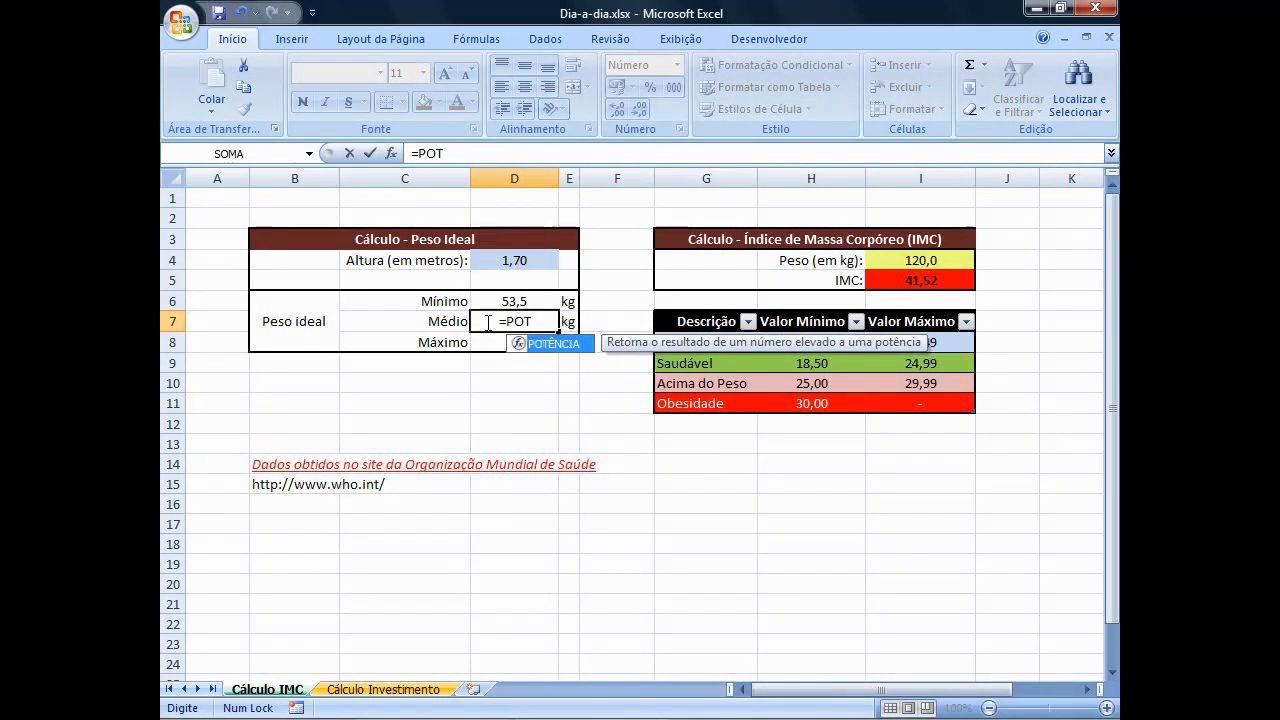
pyautogui.press('Tab')
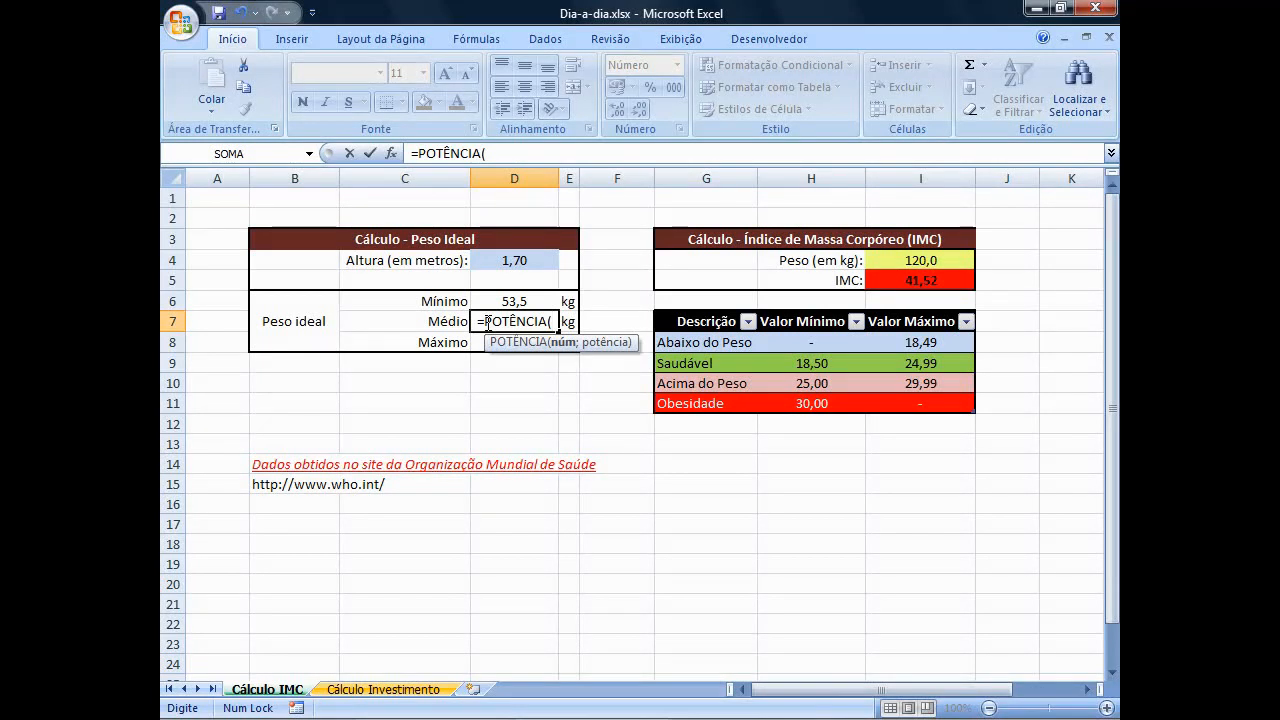
pyautogui.write('D4')
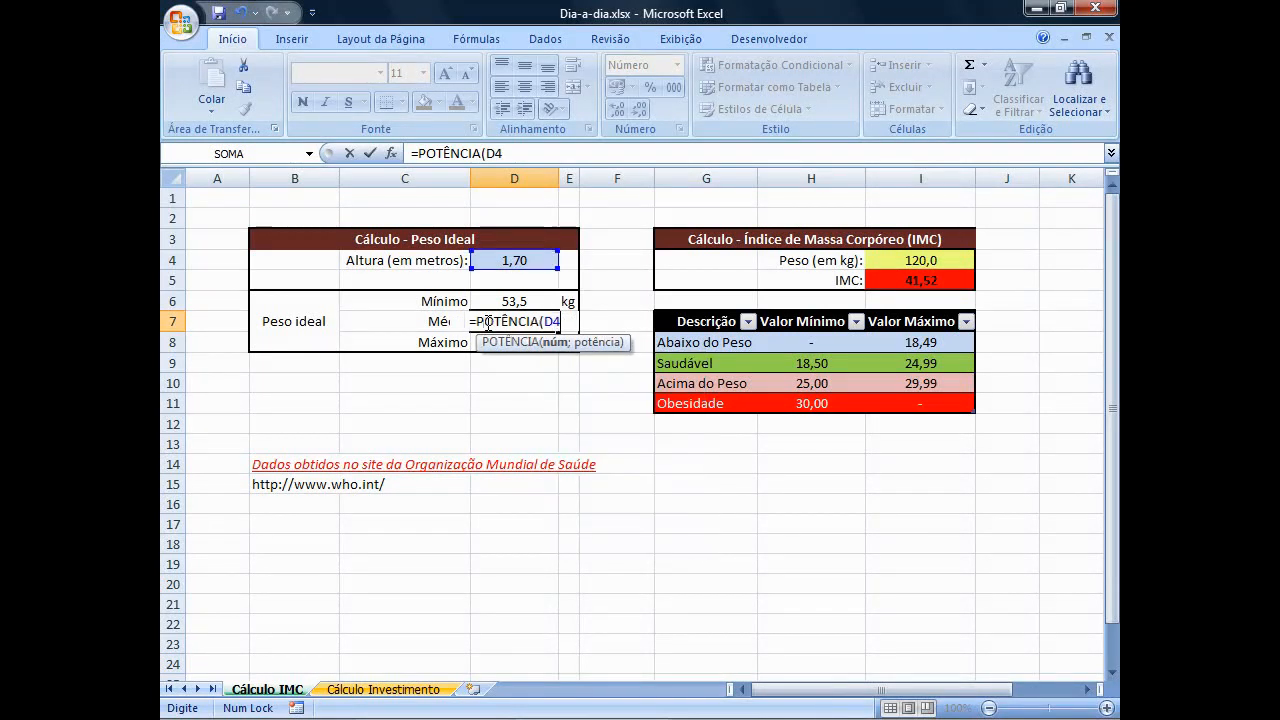
pyautogui.write(';')
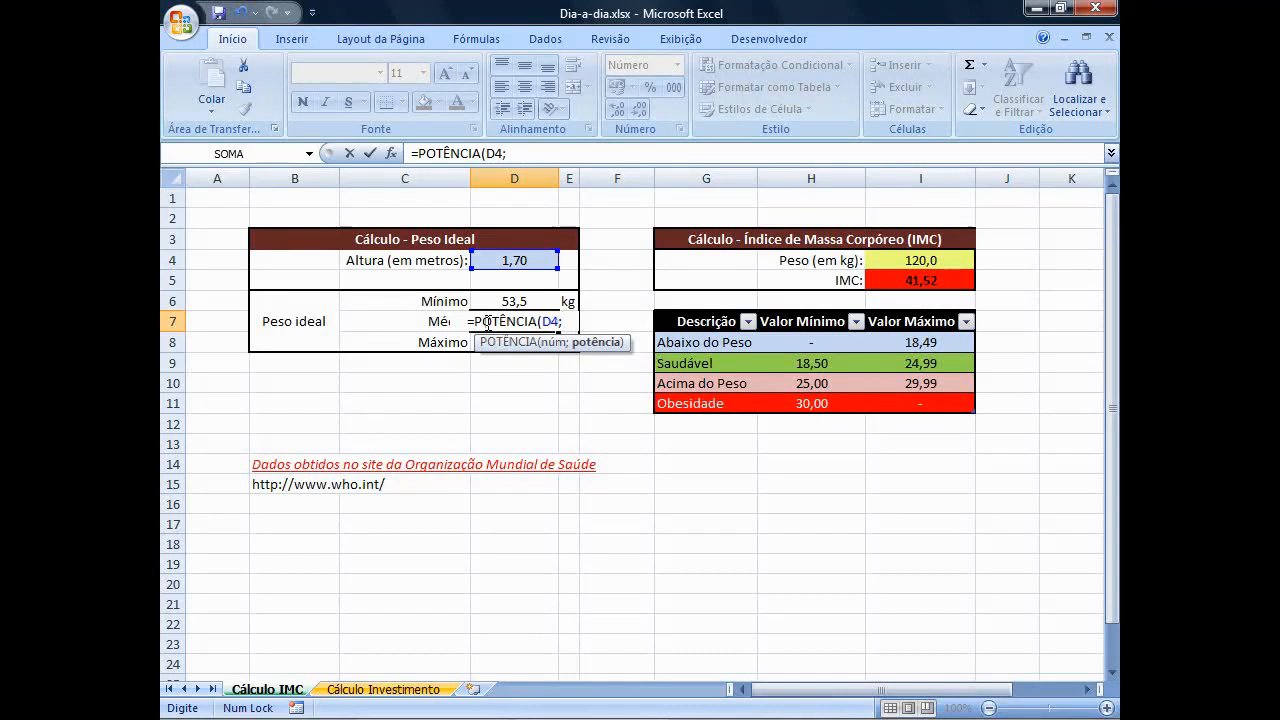
pyautogui.write('2')
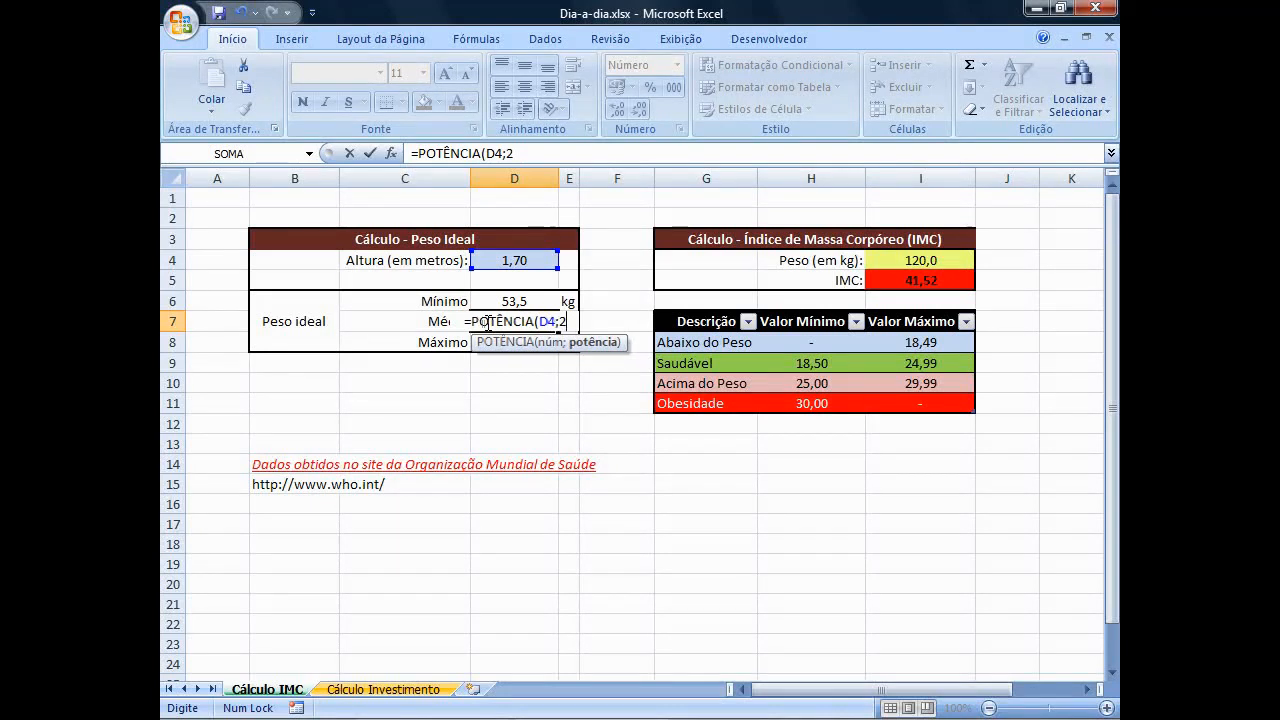
pyautogui.write(')')
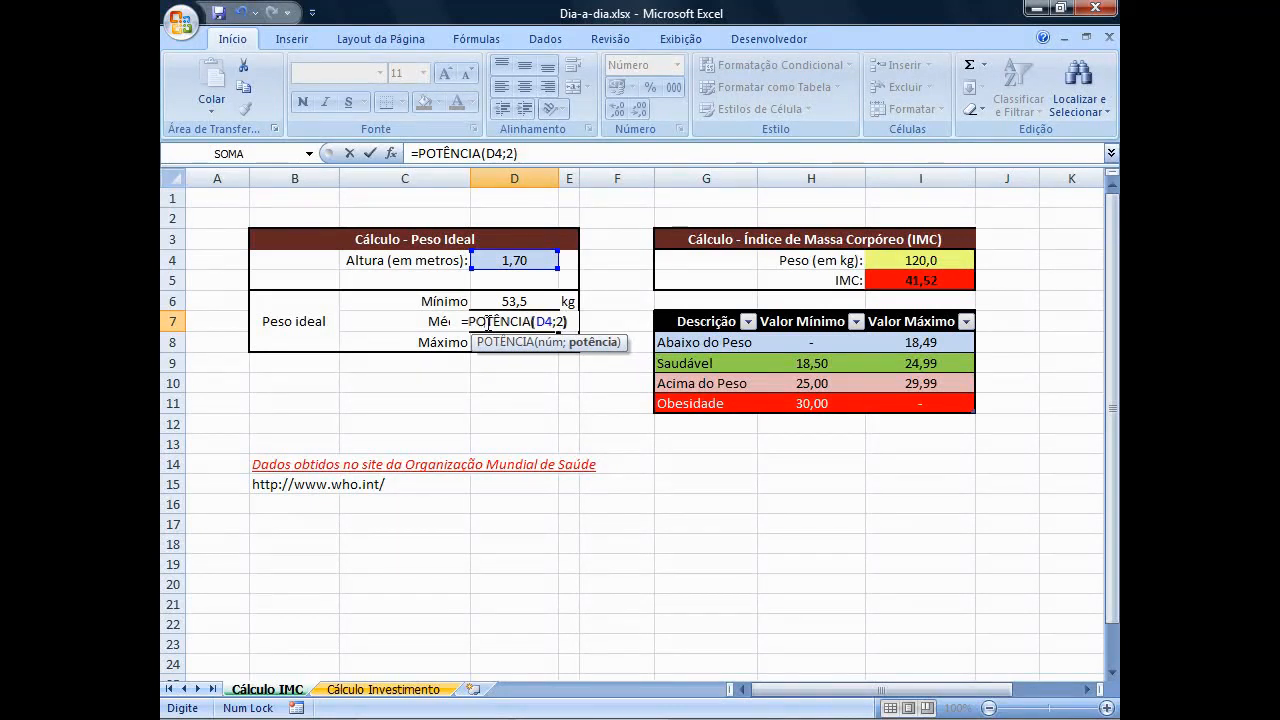
pyautogui.write('*MÉ')
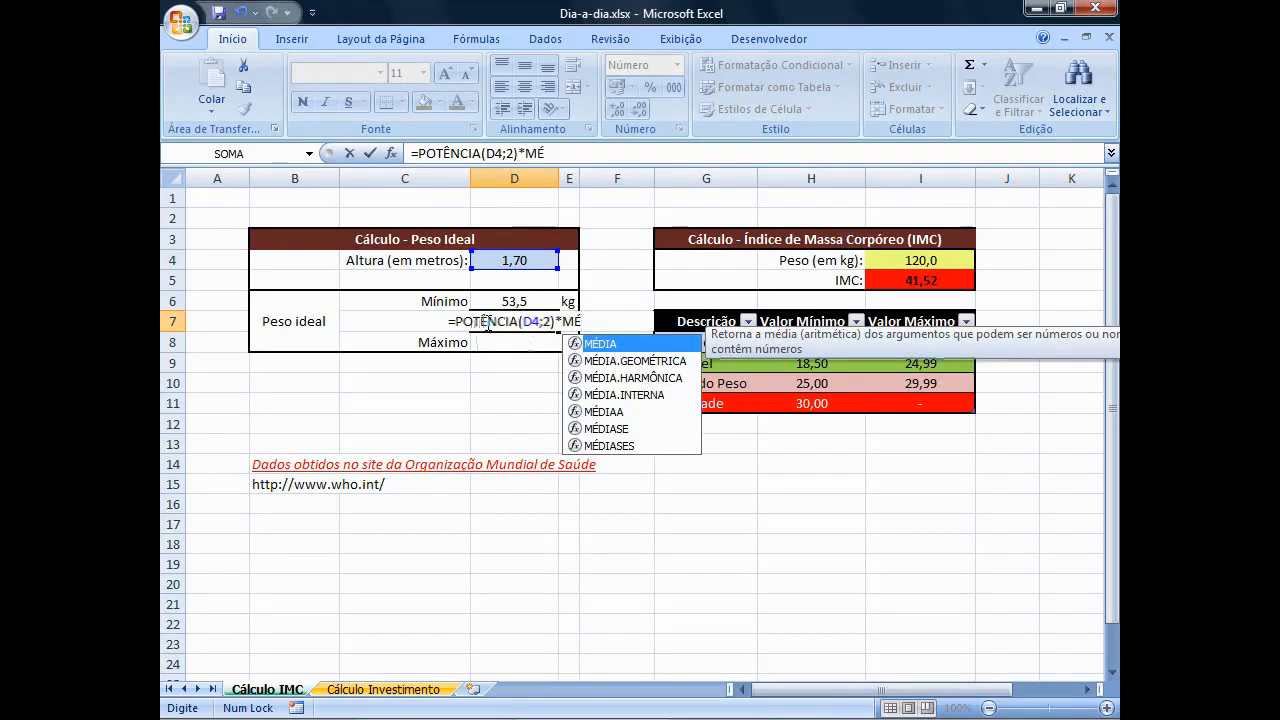
pyautogui.write('DIA')
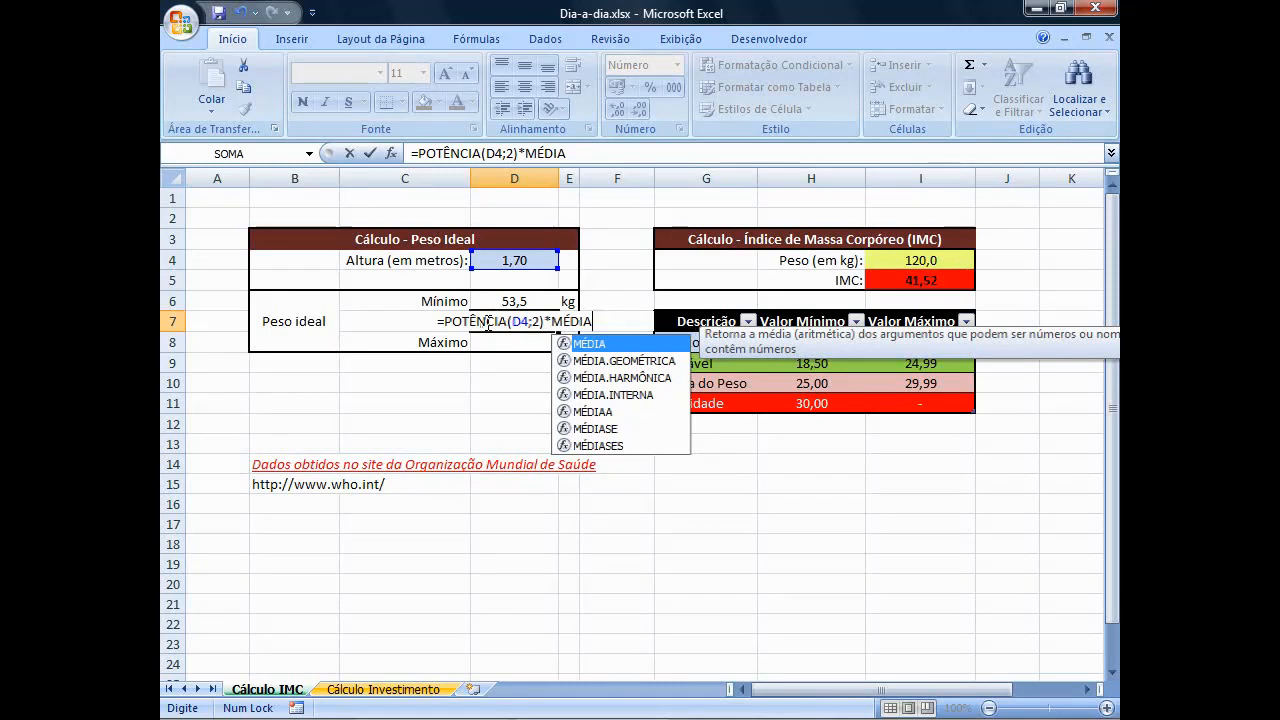
pyautogui.write('(')
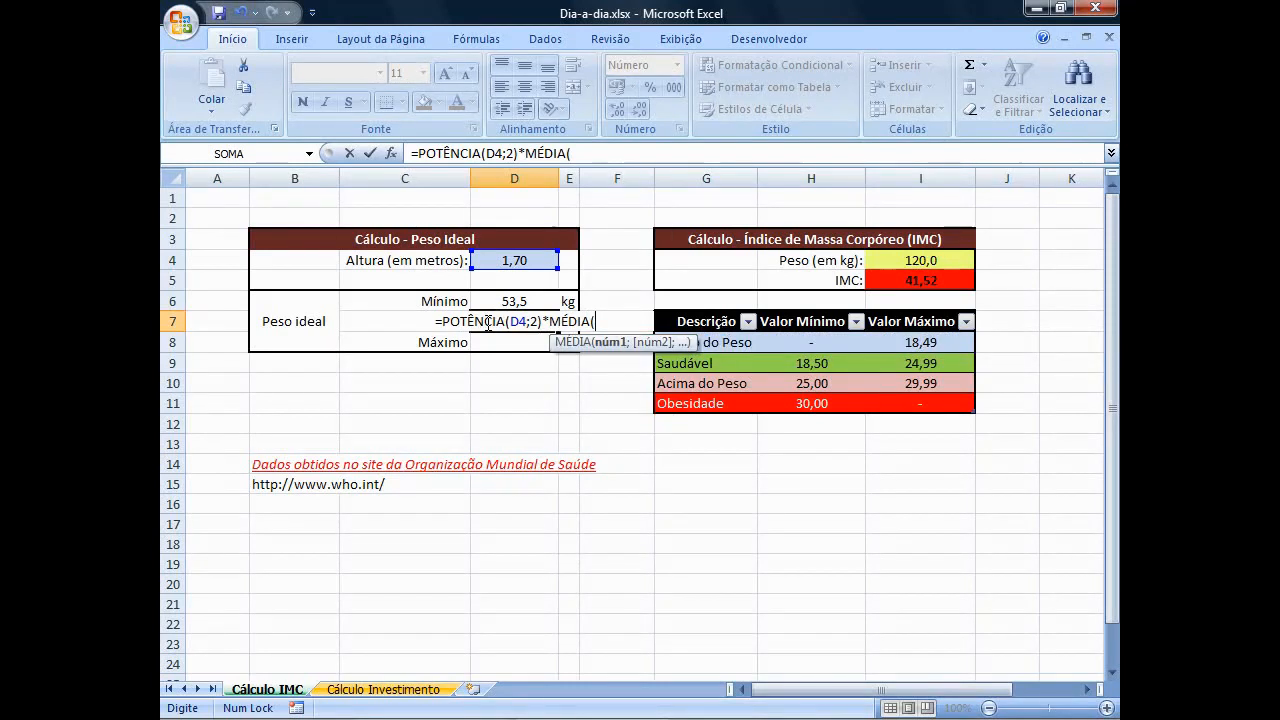
pyautogui.write('H9')
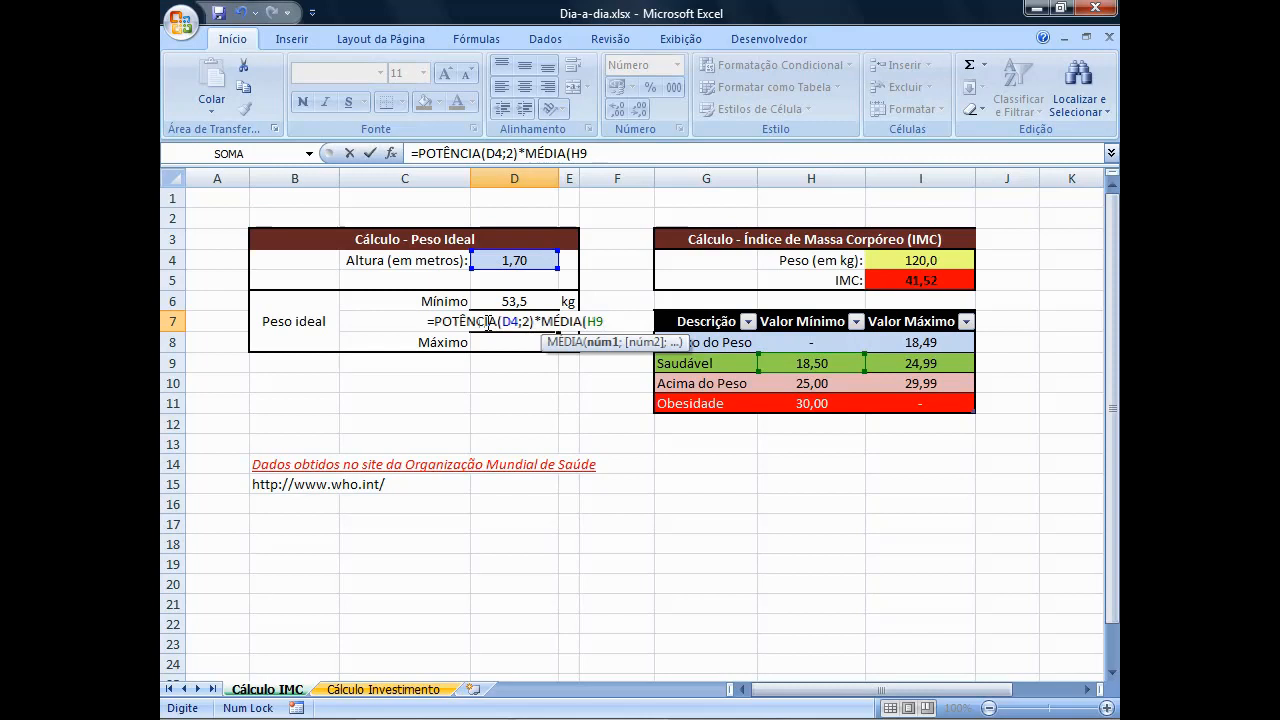
pyautogui.write(':')
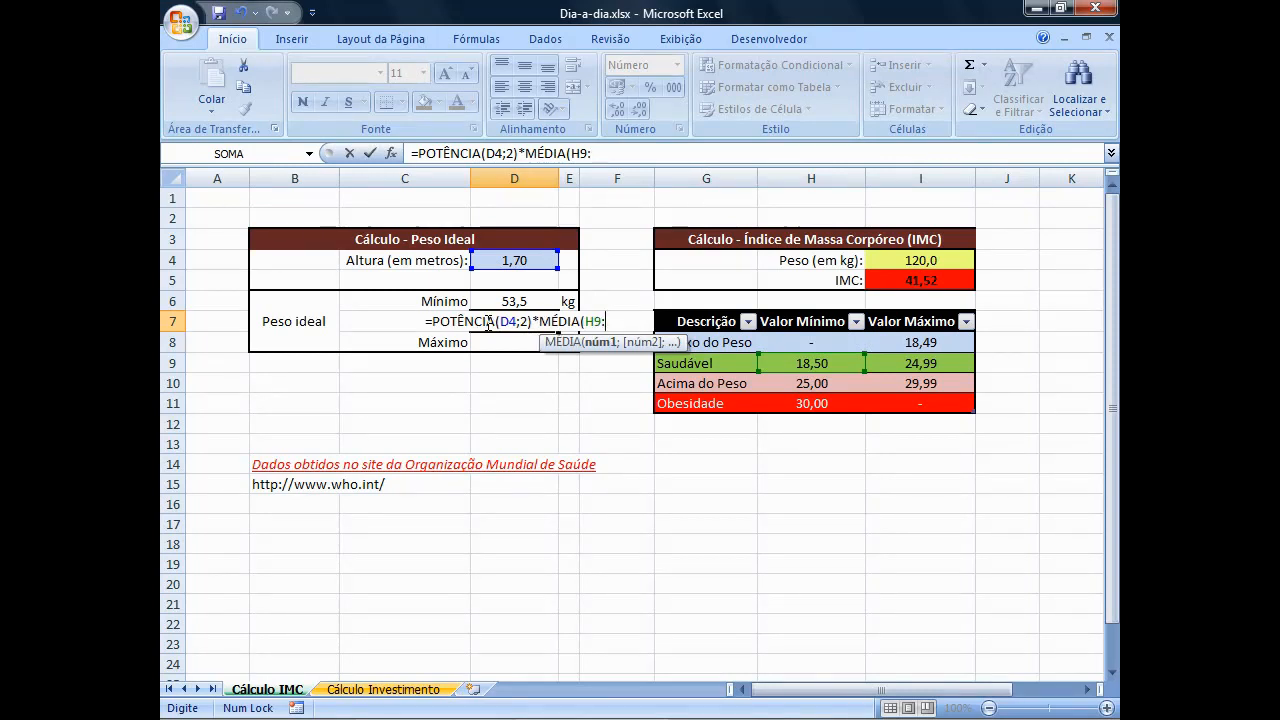
pyautogui.write('I9')
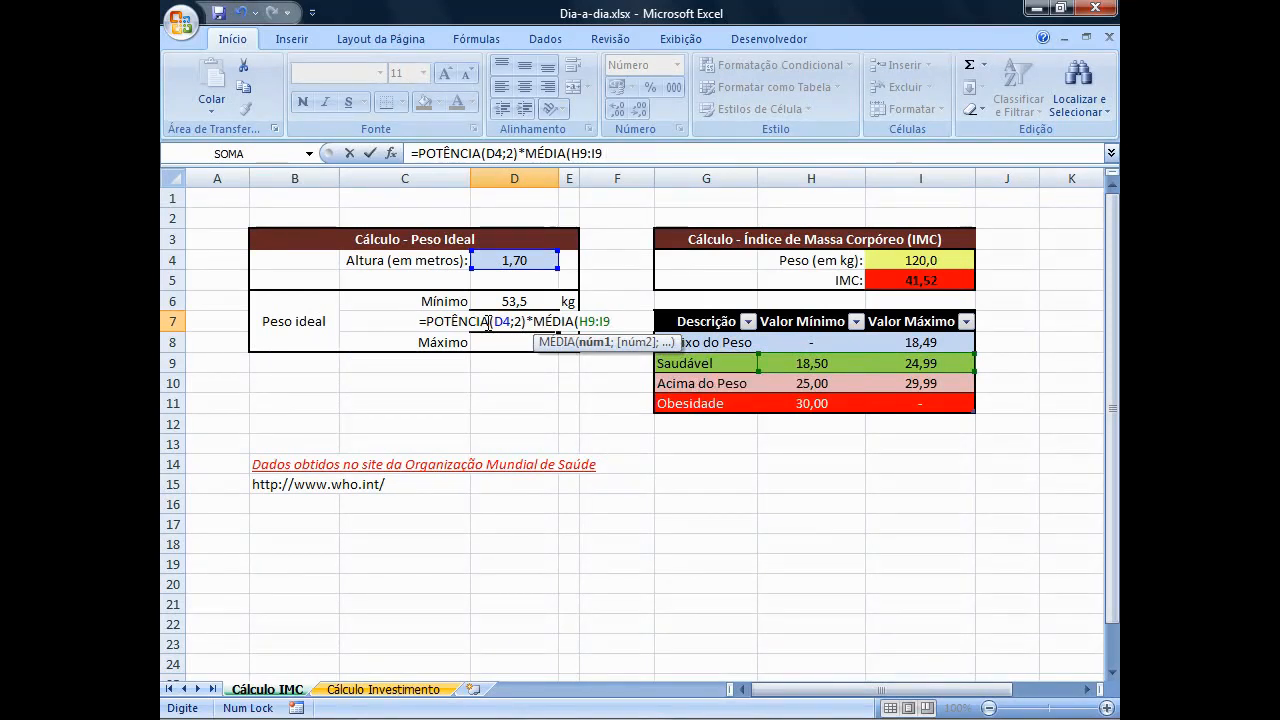
pyautogui.write(')')
pyautogui.press('Return')
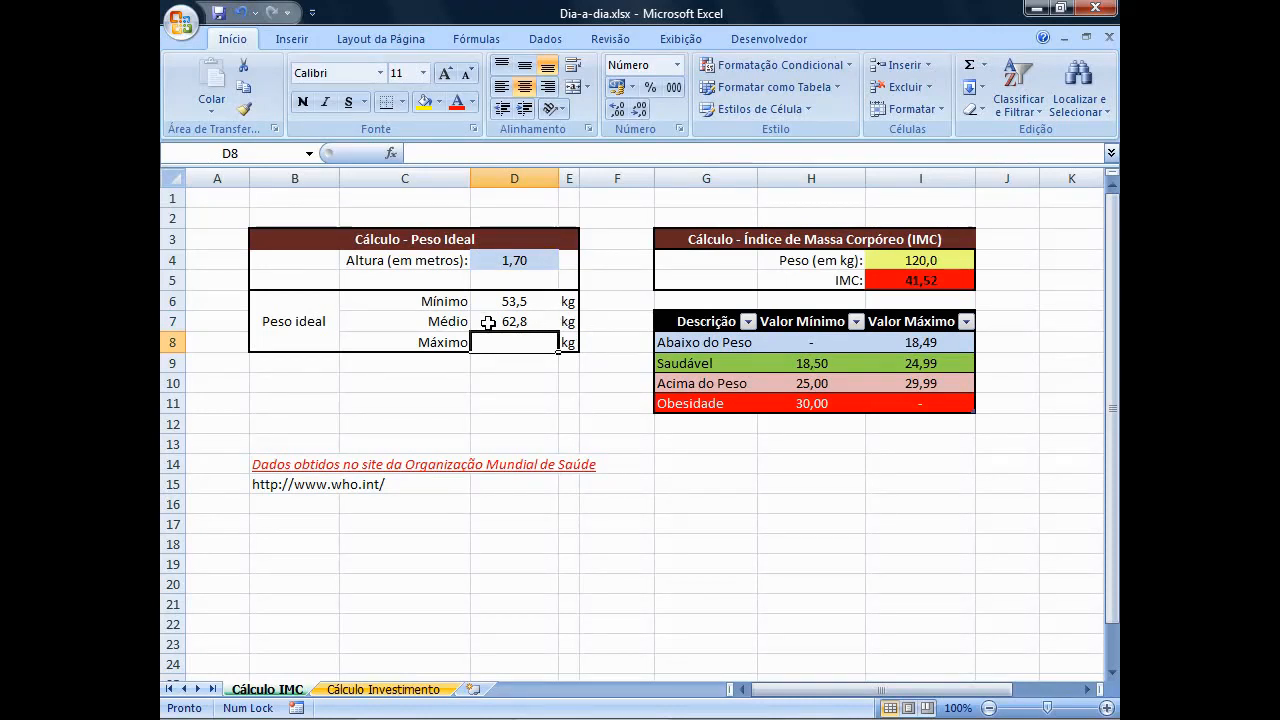
# Enter the maximum ideal weight formula =POTÊNCIA(D4;2)*I9 in D8.
pyautogui.write('=POT')
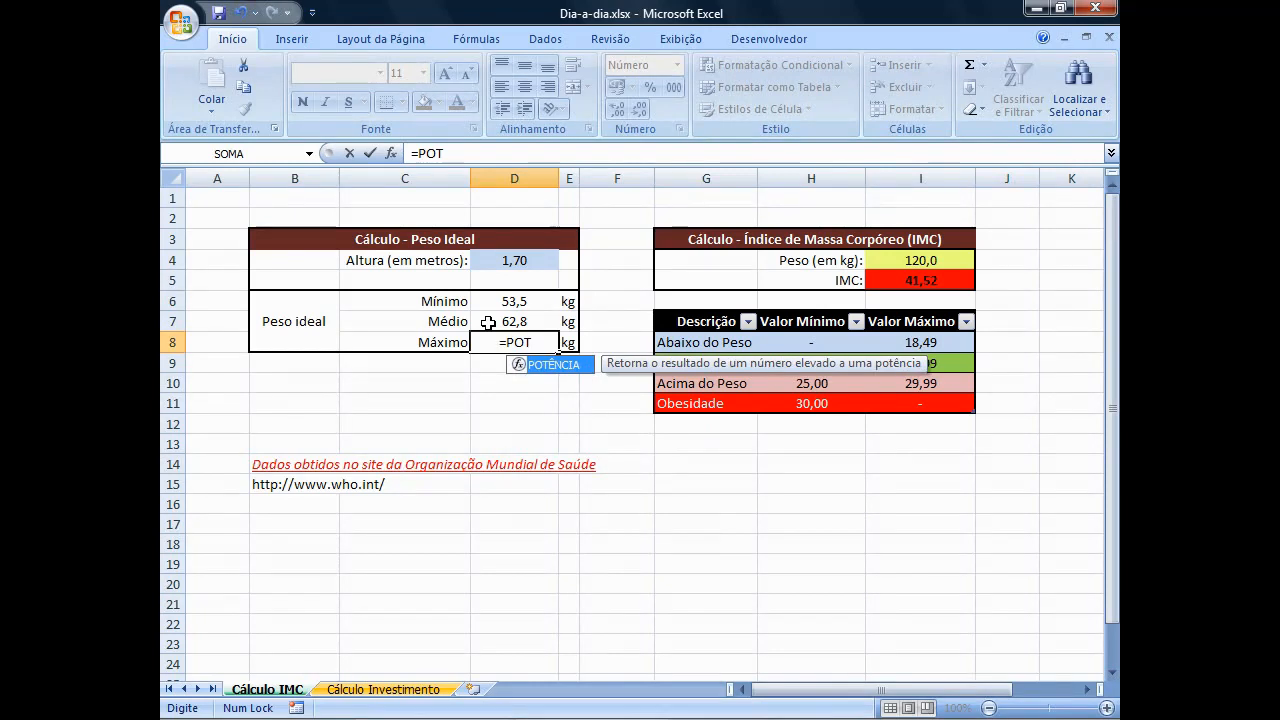
pyautogui.press('Tab')
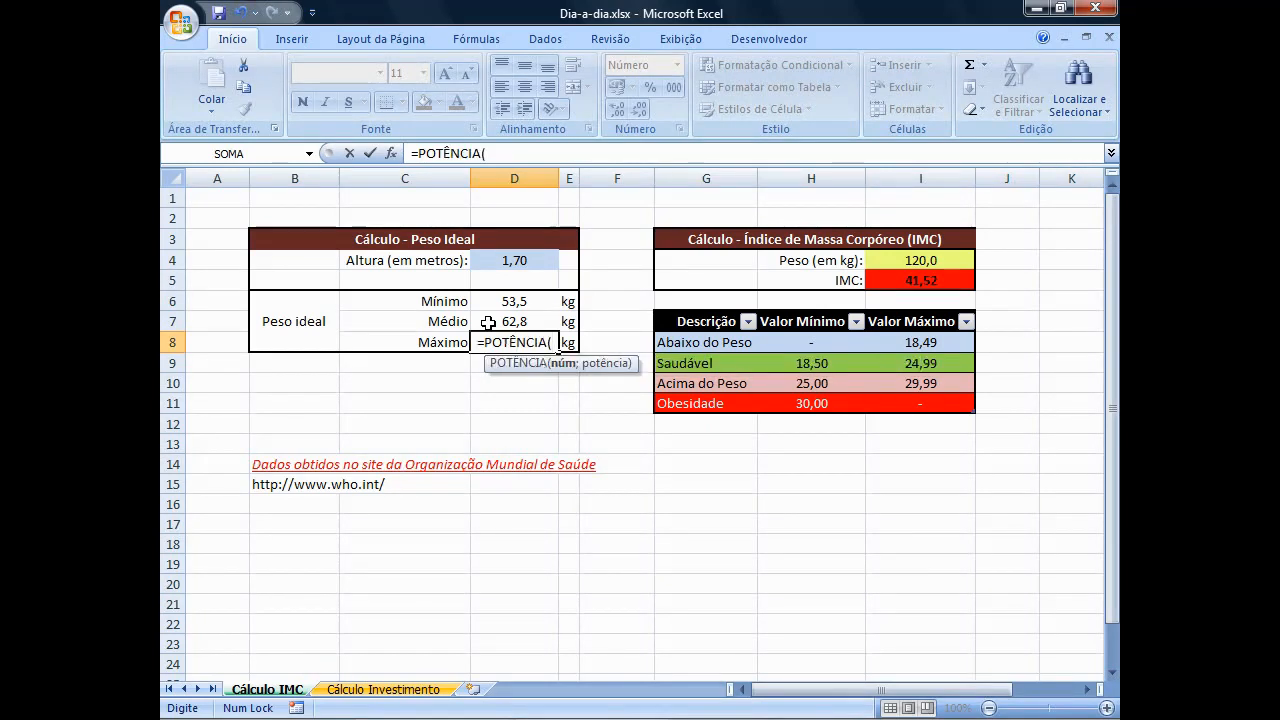
pyautogui.write('D')
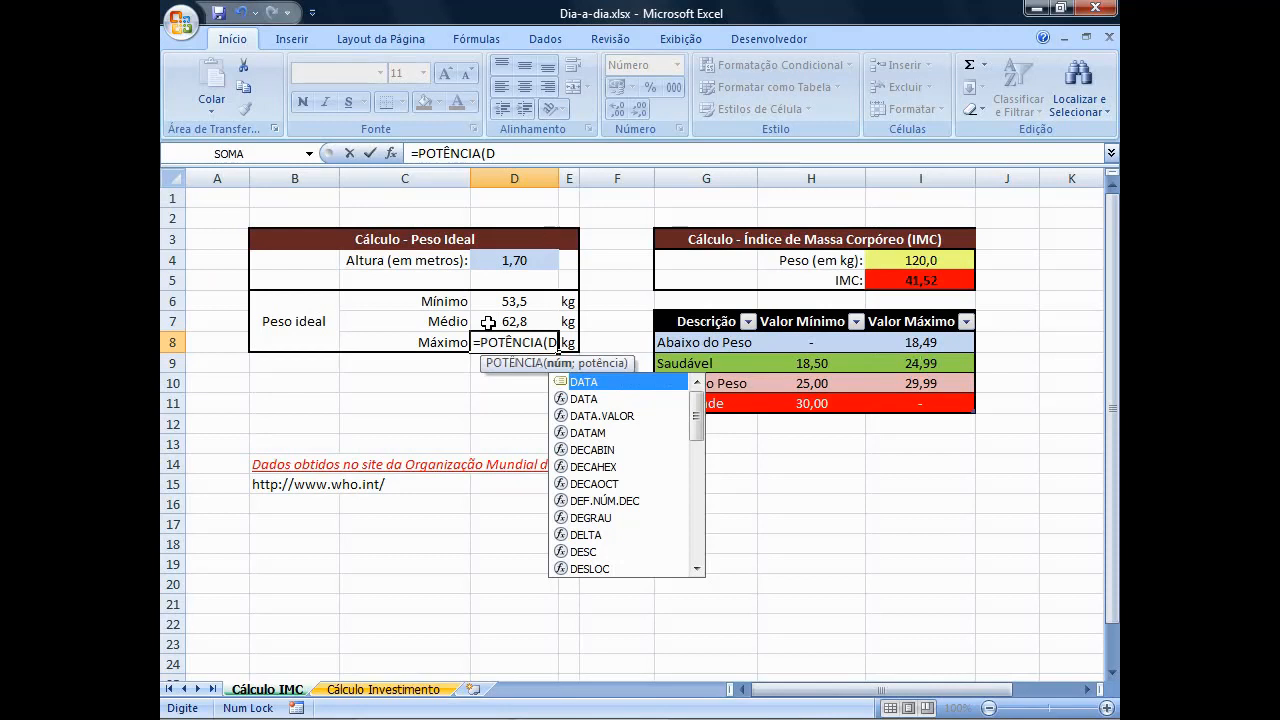
pyautogui.write('4;2')
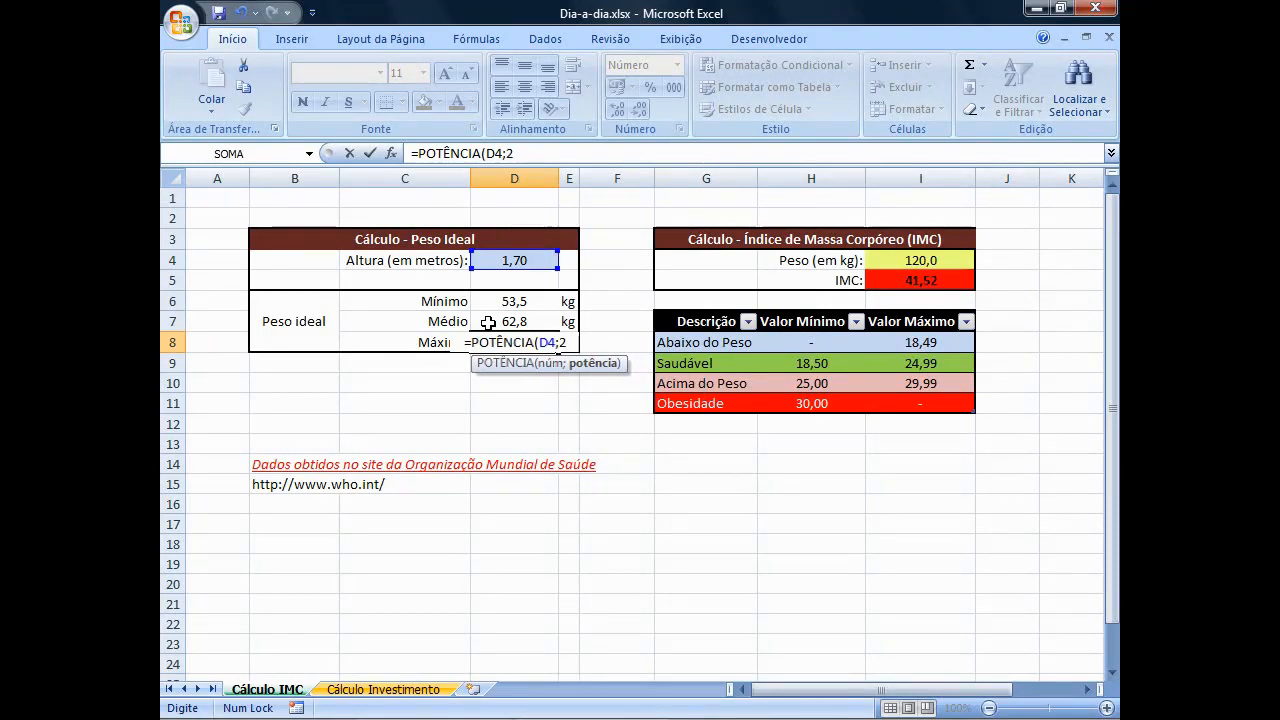
pyautogui.write(')')
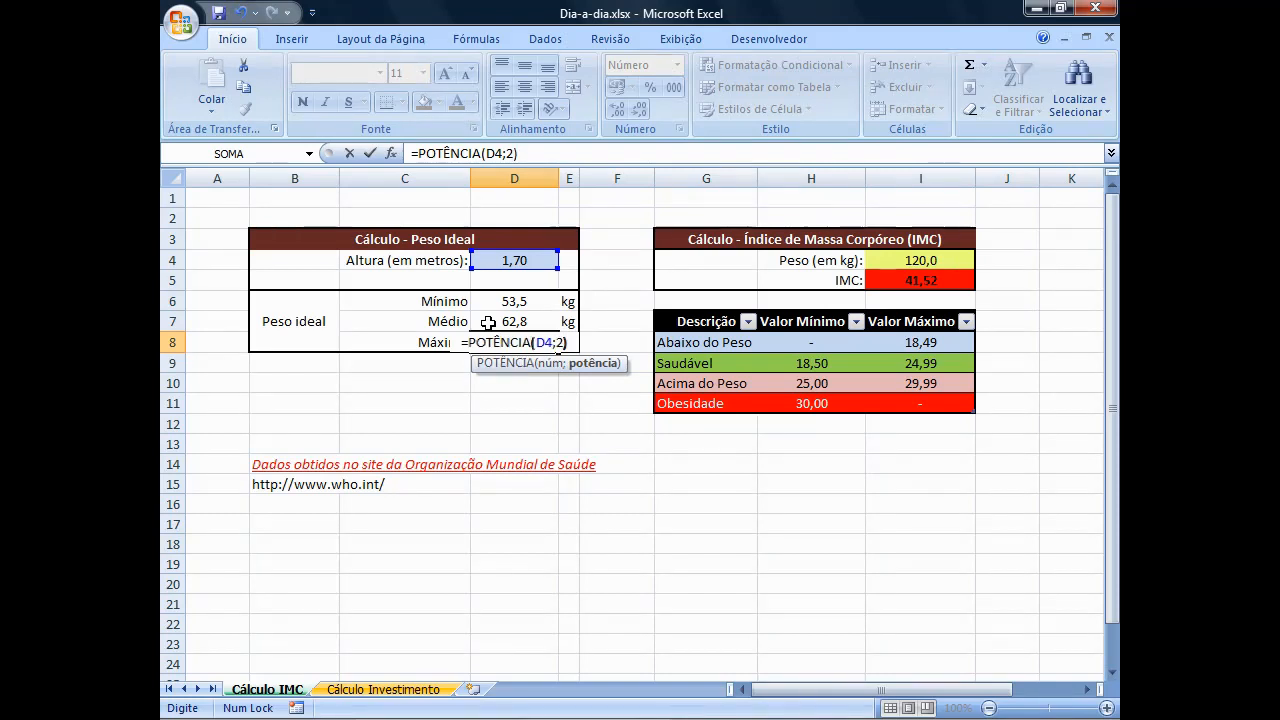
pyautogui.write('*I')
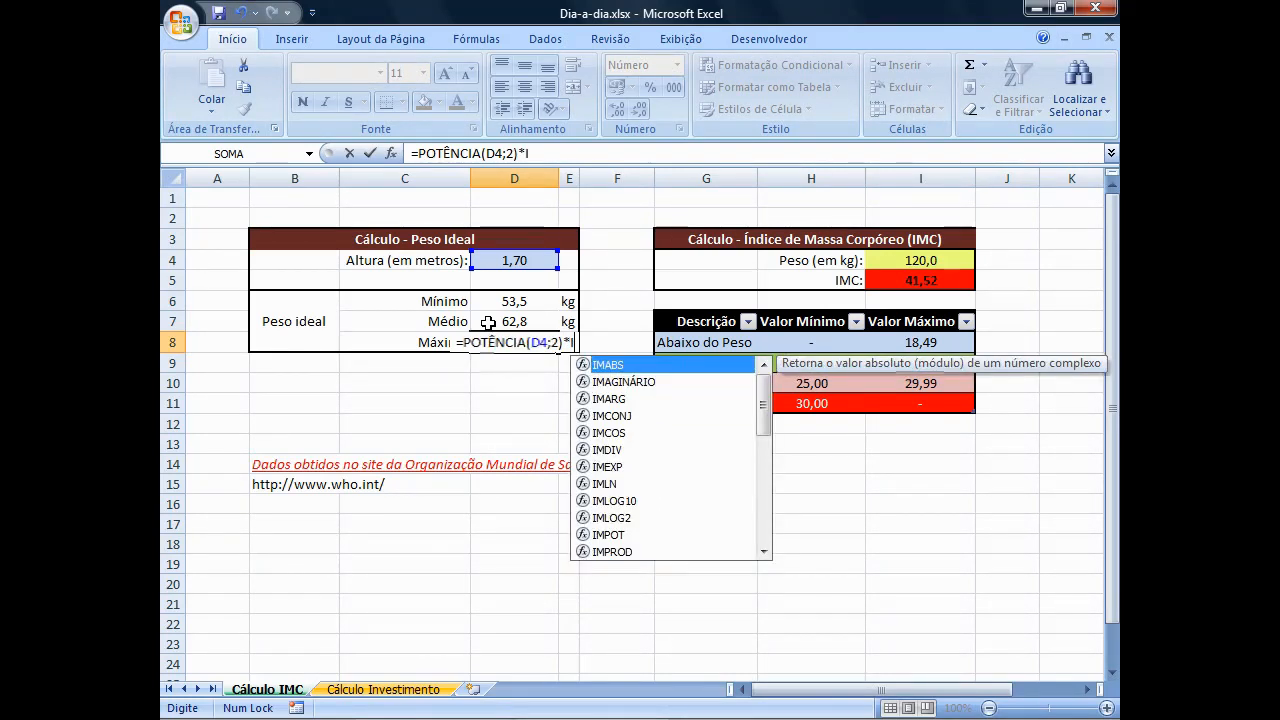
pyautogui.write('9')
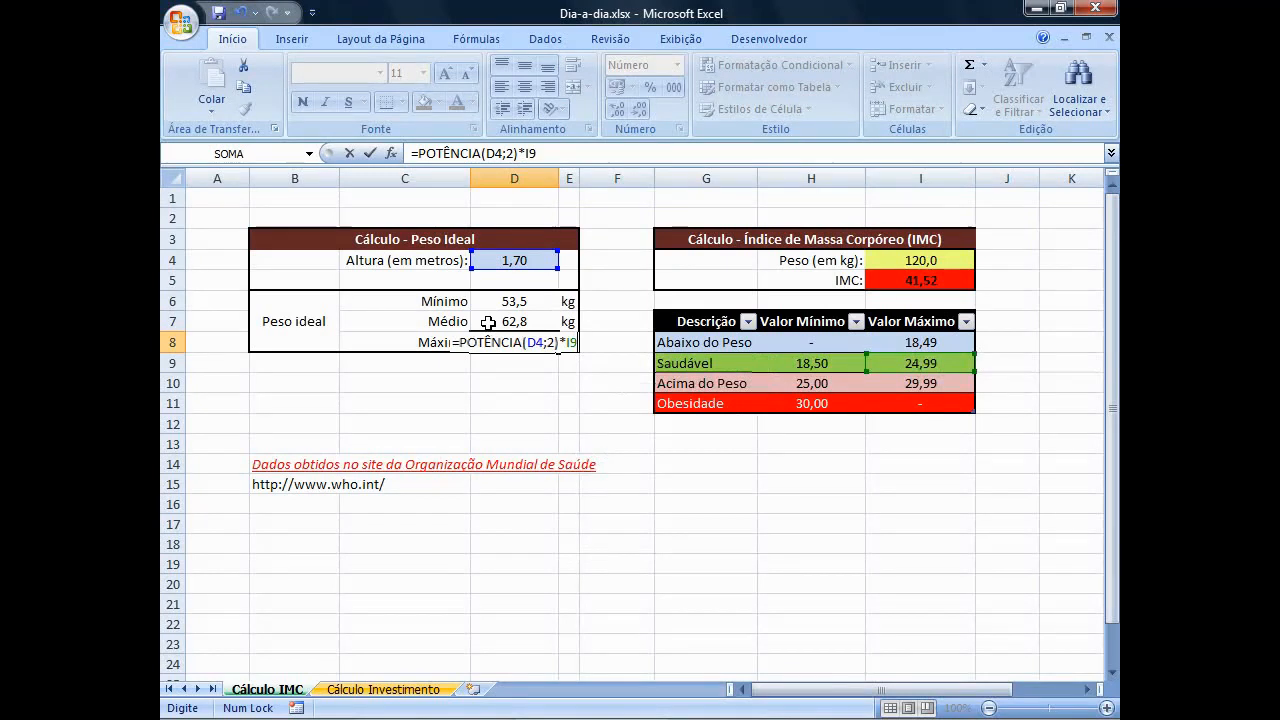
pyautogui.press('Return')
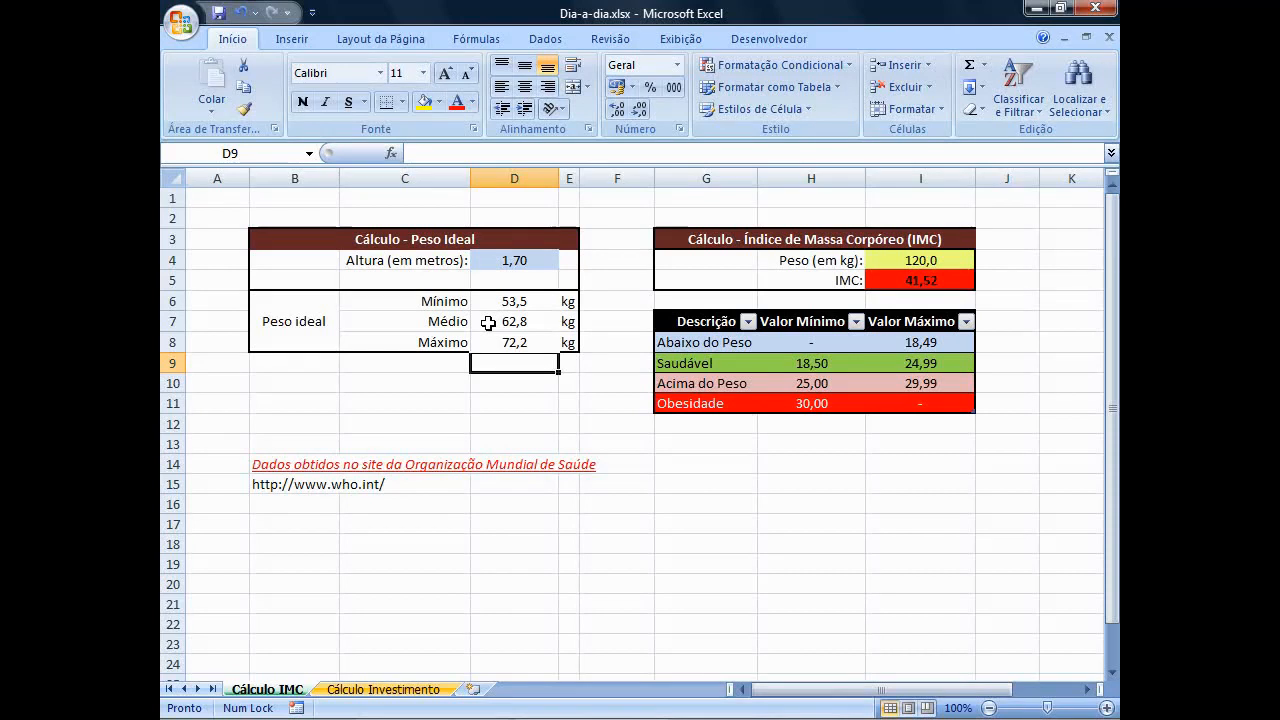
# Test the ideal weight formulas by setting the height in D4 to 1,60.
pyautogui.click(504, 260)
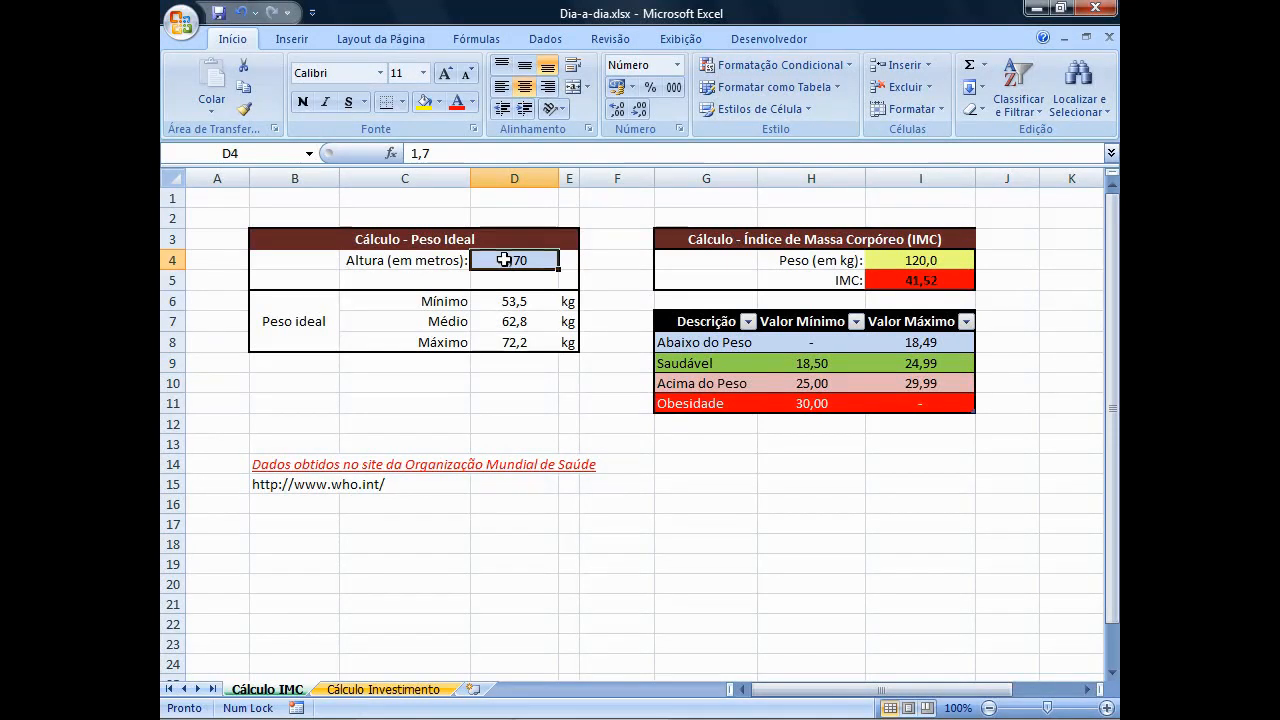
pyautogui.write('1,60')
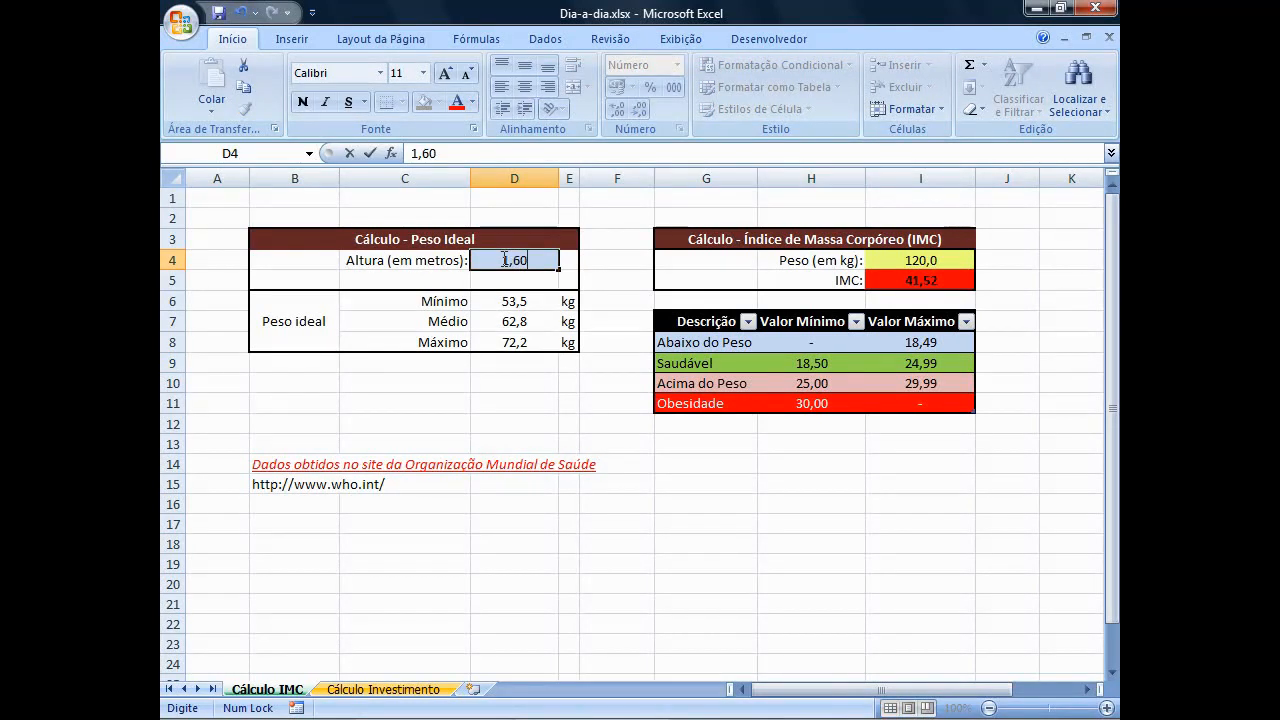
pyautogui.press('Return')
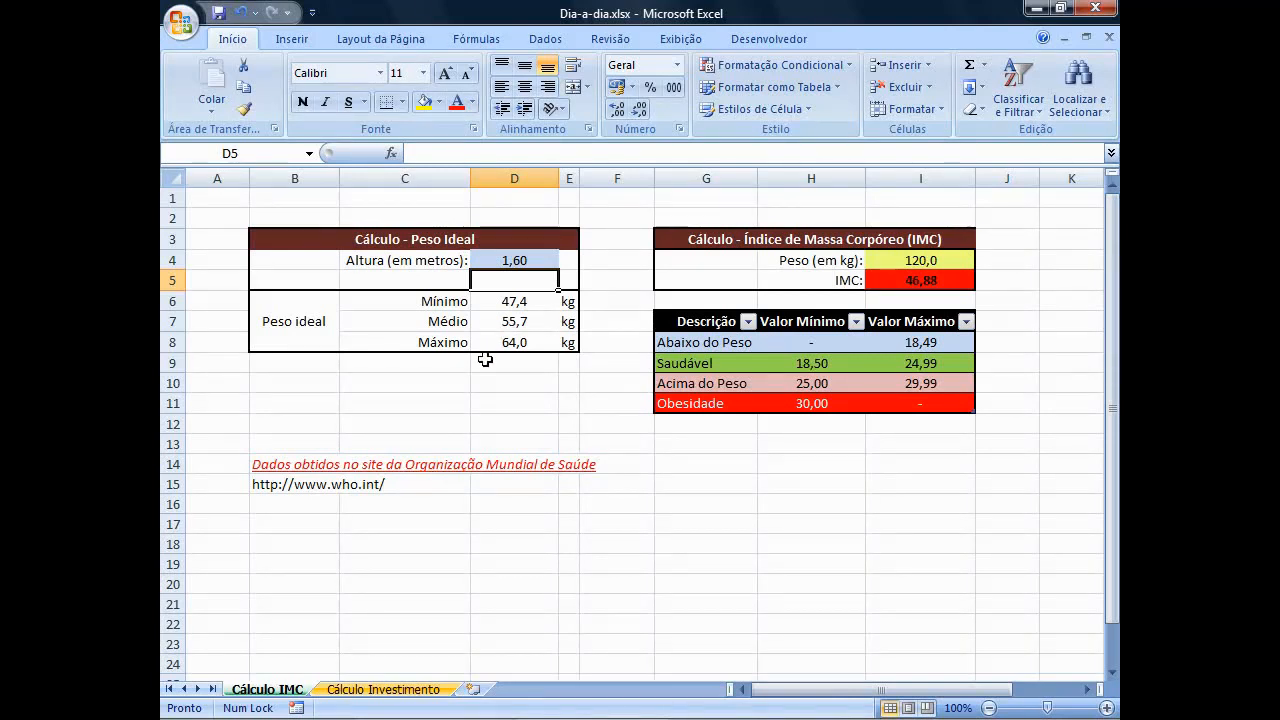
# Examine the data validation criteria and error alert of the height cell D4, keeping its settings.
pyautogui.click(514, 260)
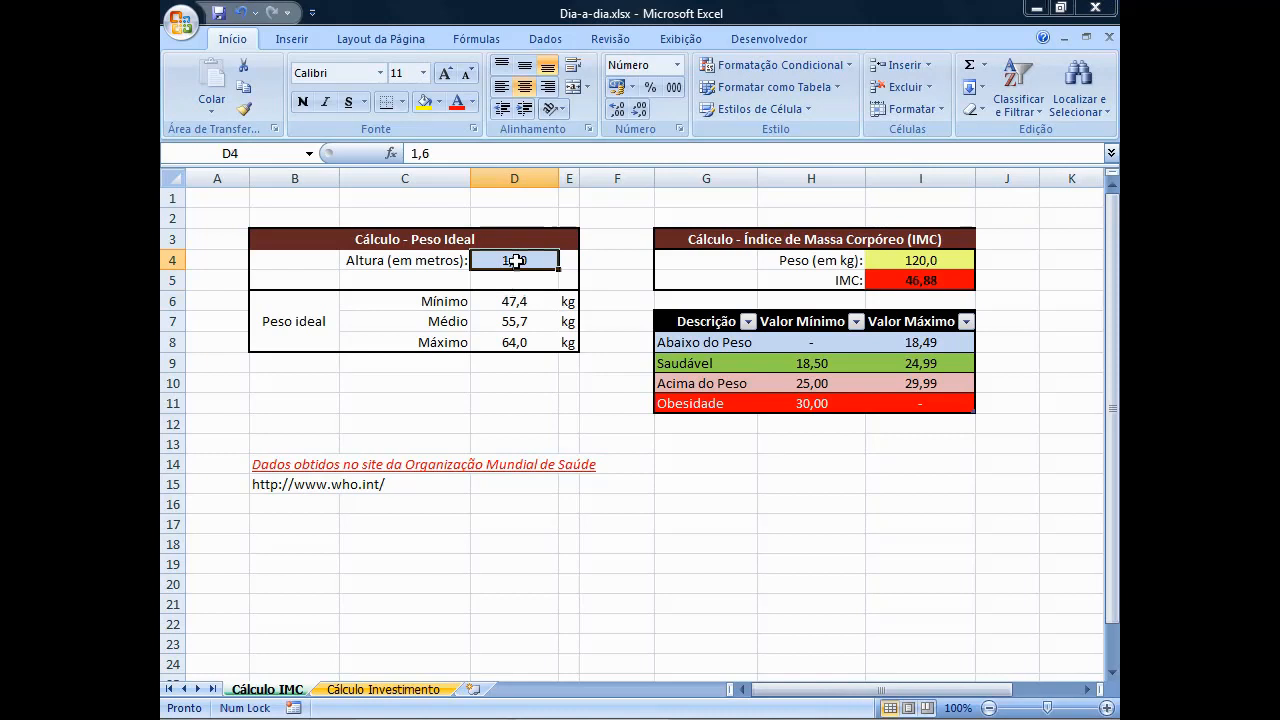
pyautogui.click(545, 40)
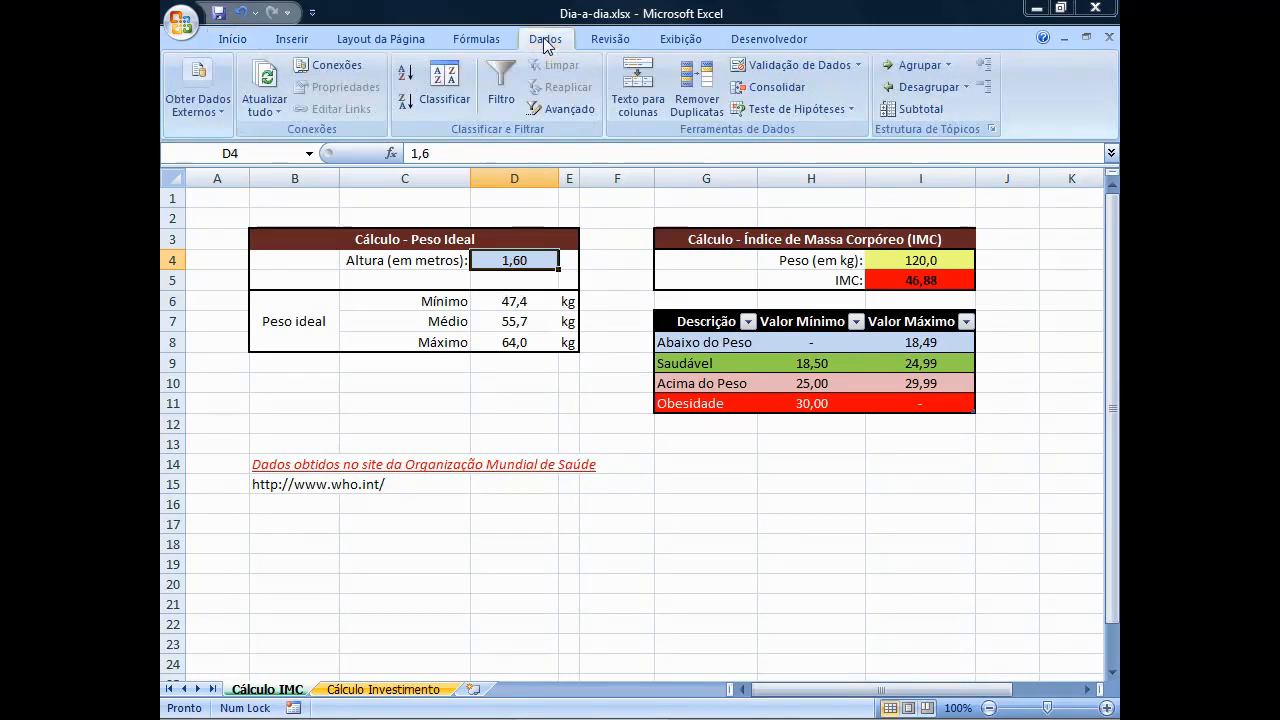
pyautogui.click(816, 68)
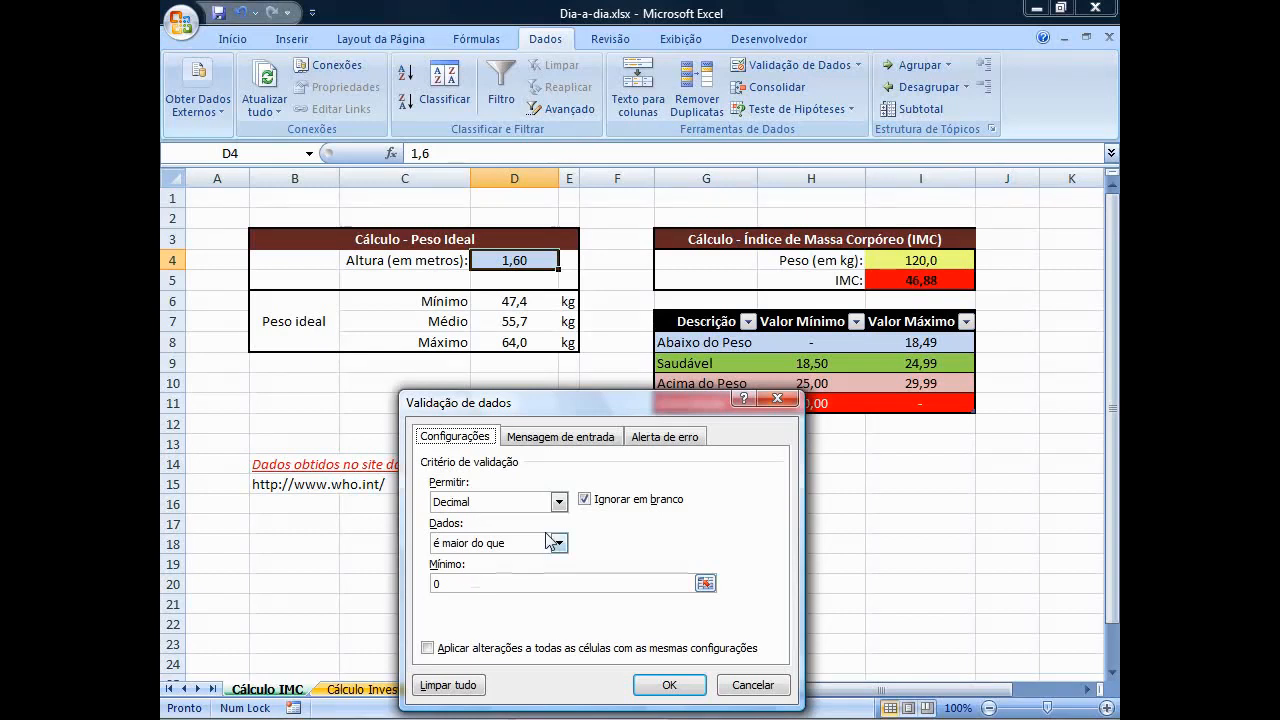
pyautogui.click(695, 438)
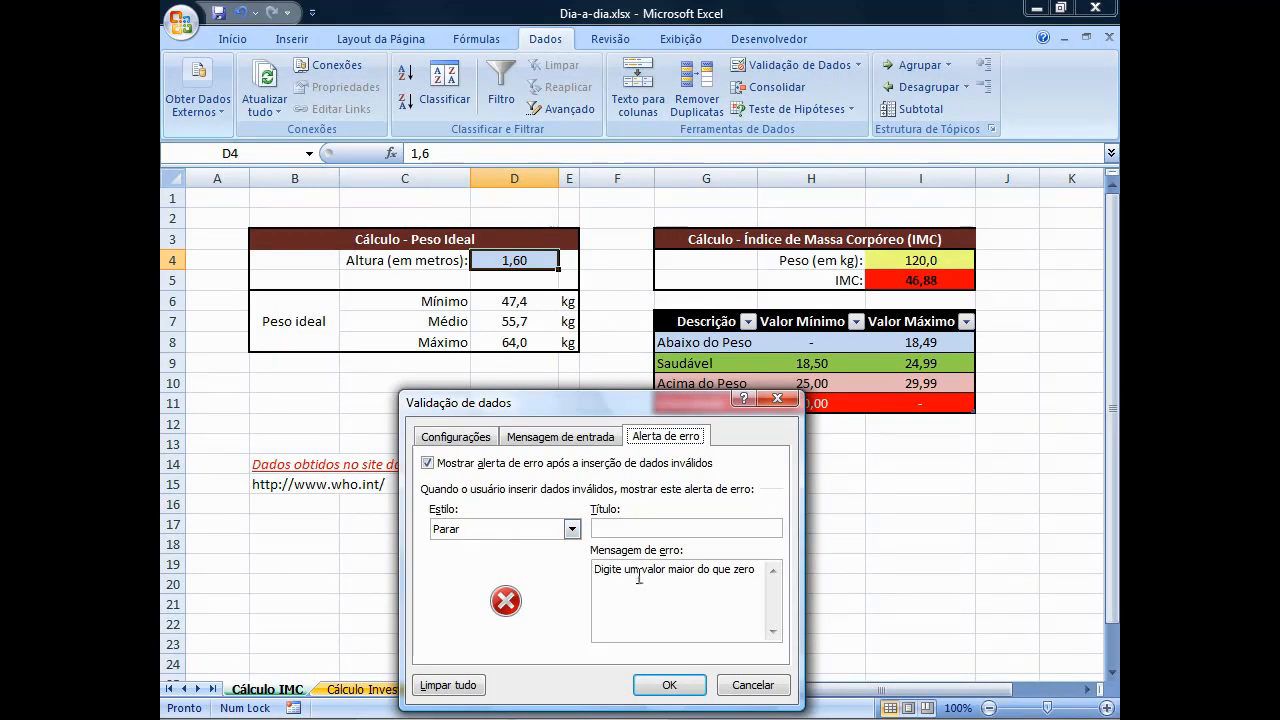
pyautogui.click(697, 686)
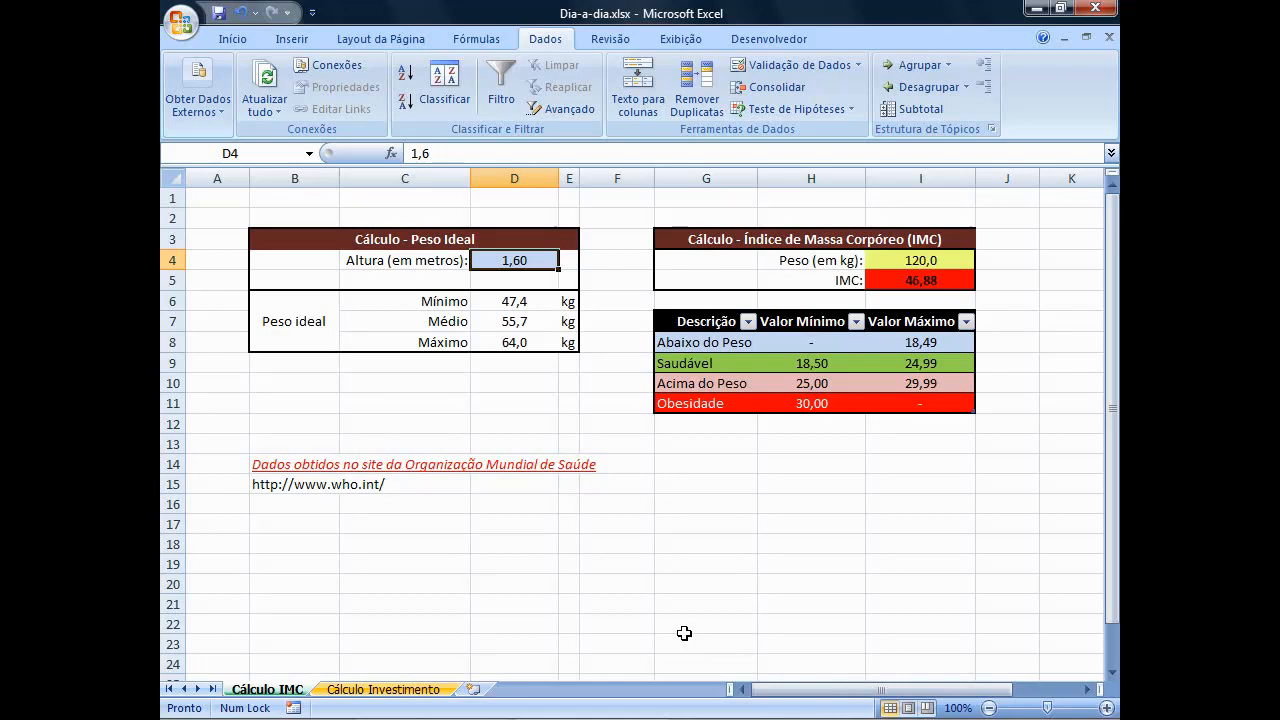
# Examine the data validation error alert and criteria of the weight cell I4, keeping its settings.
pyautogui.click(955, 260)
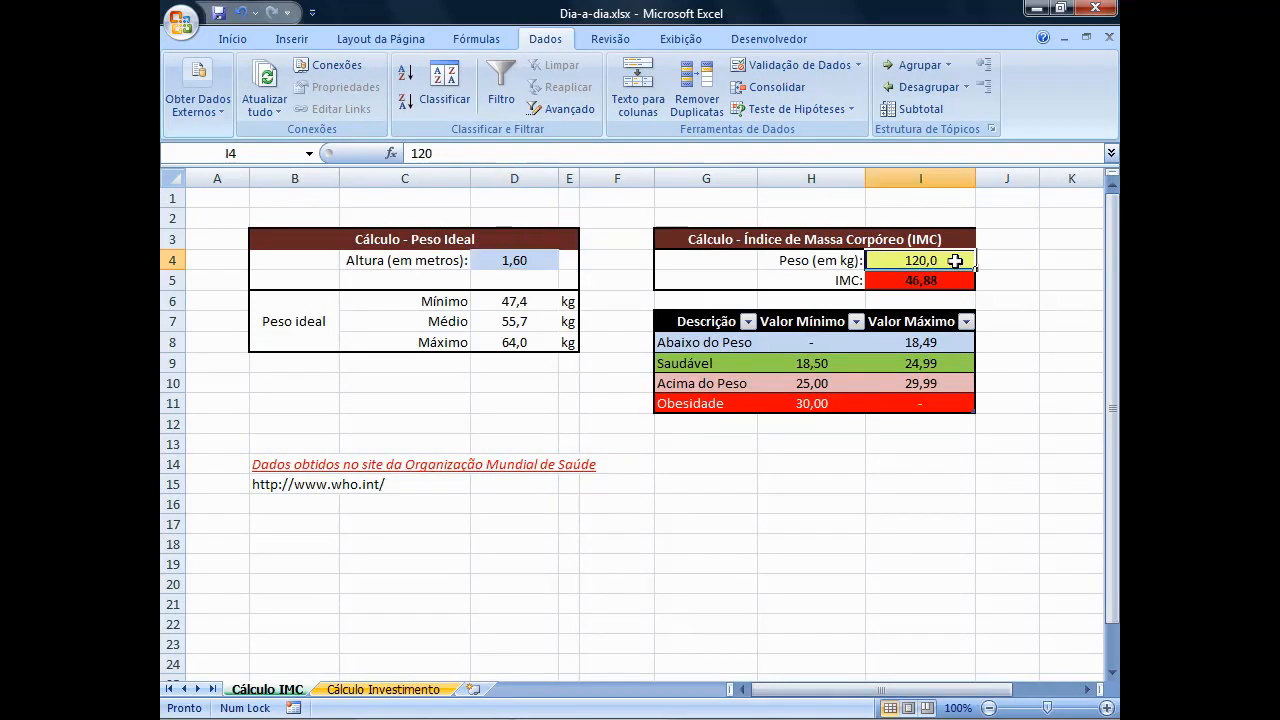
pyautogui.click(795, 65)
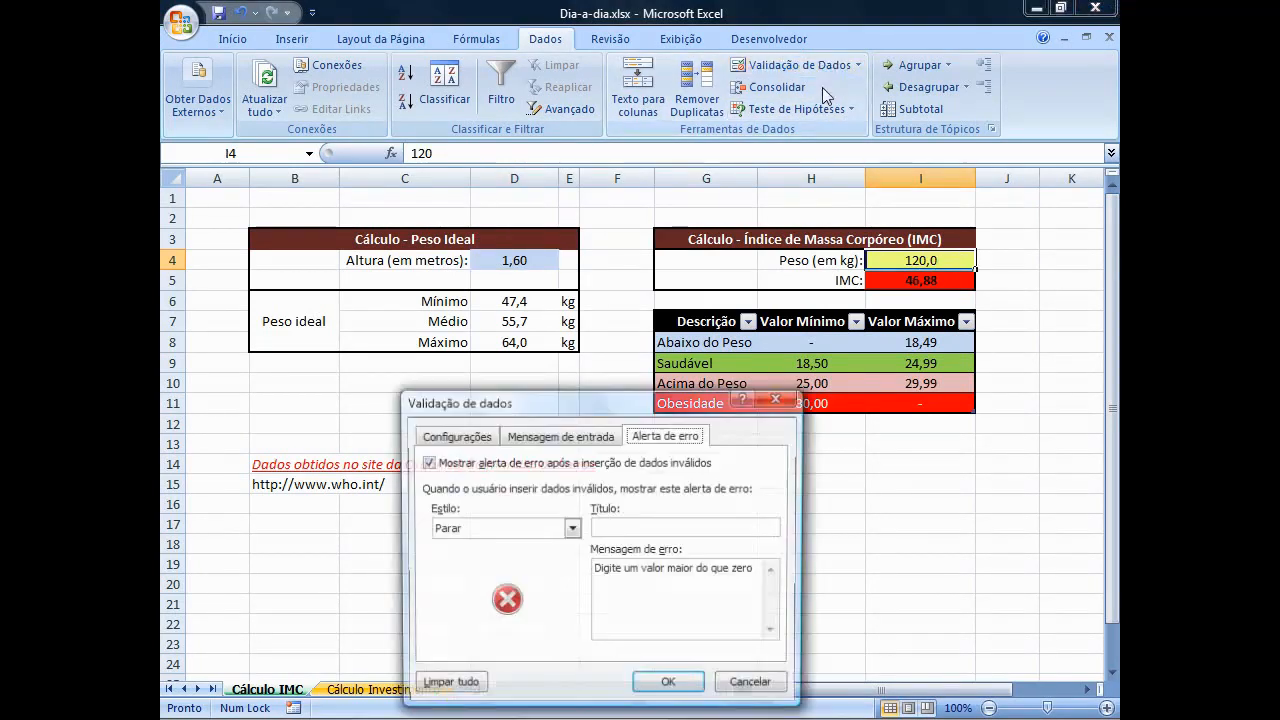
pyautogui.click(493, 437)
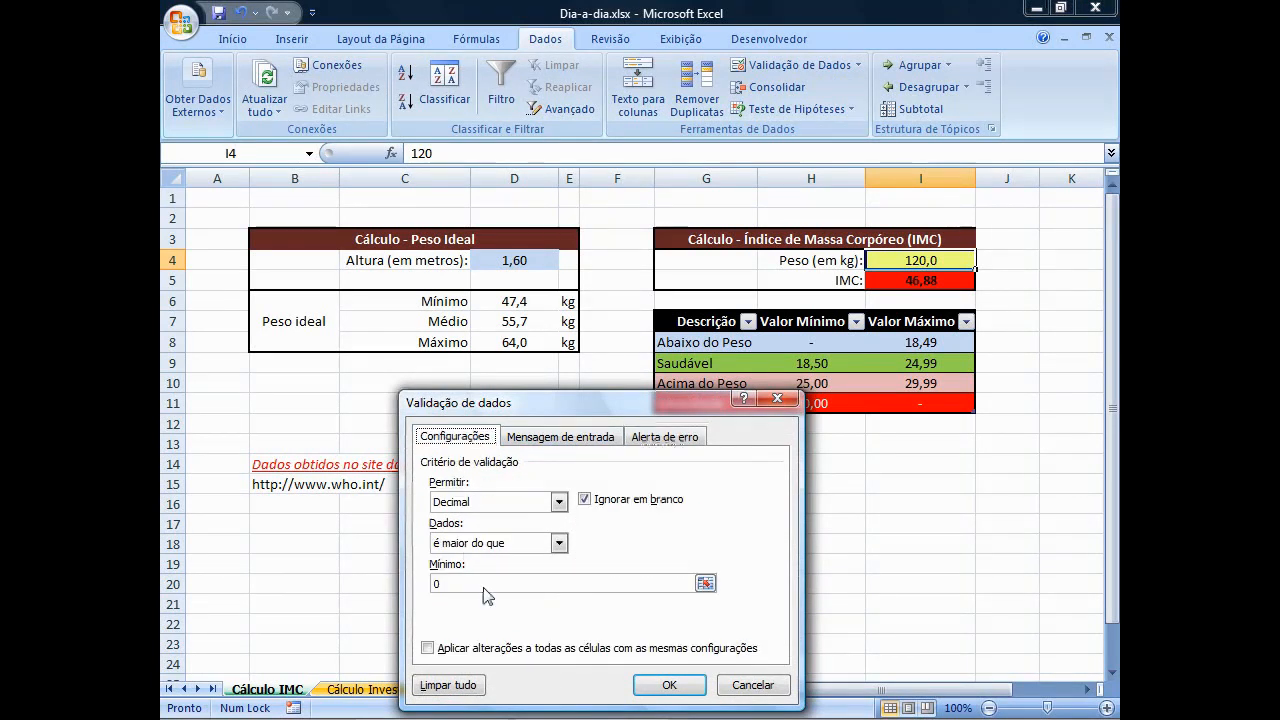
pyautogui.click(667, 686)
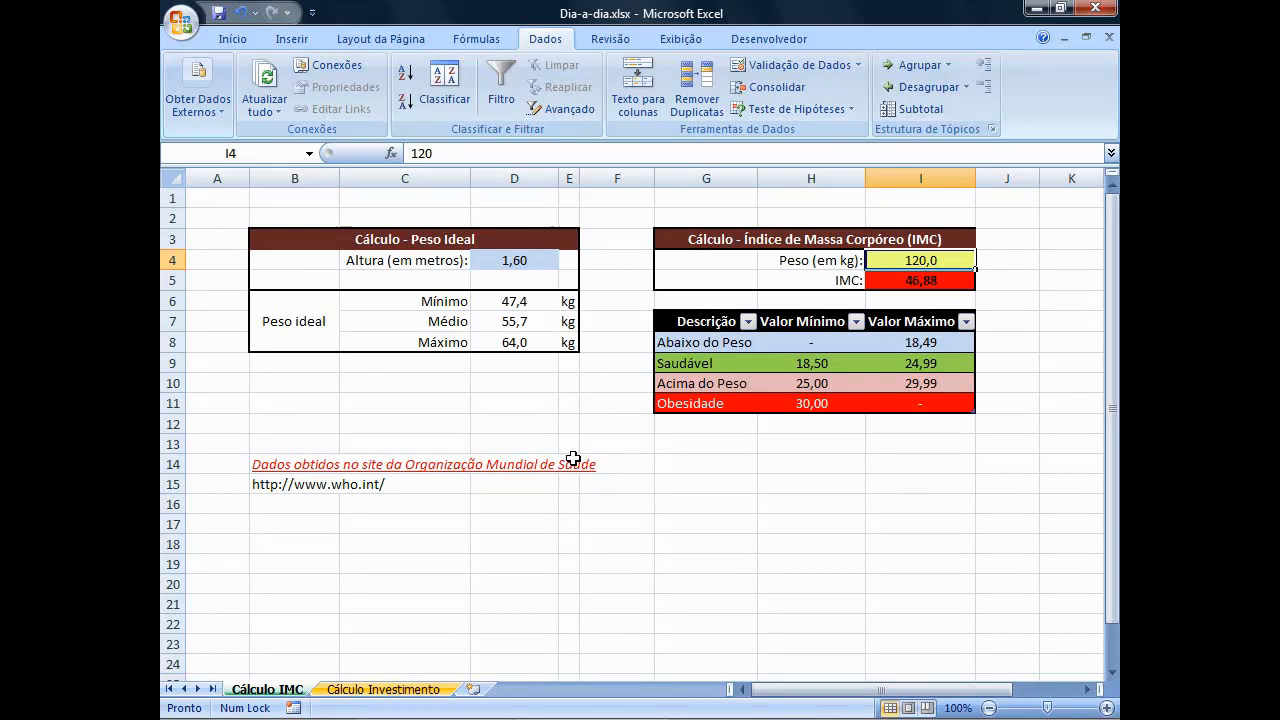
# Apply the locked (Bloqueadas) protection format to every cell of the Cálculo IMC sheet.
pyautogui.click(178, 179)
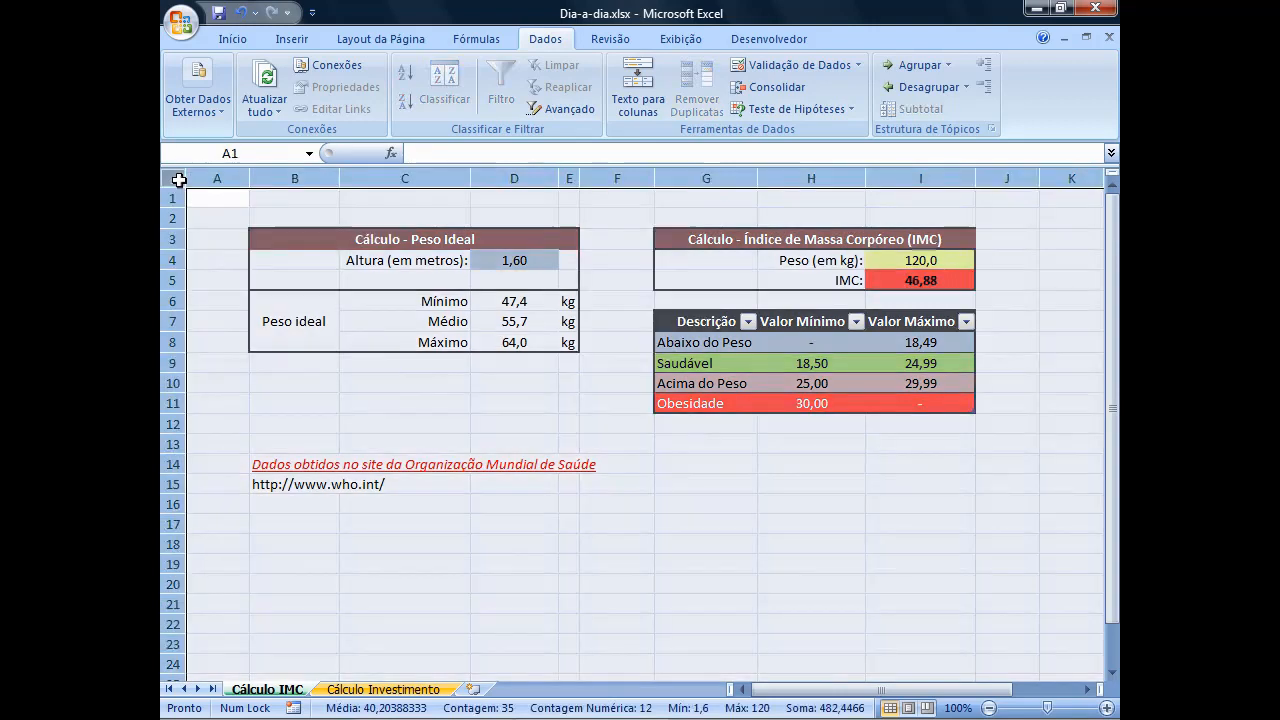
pyautogui.rightClick(399, 381)
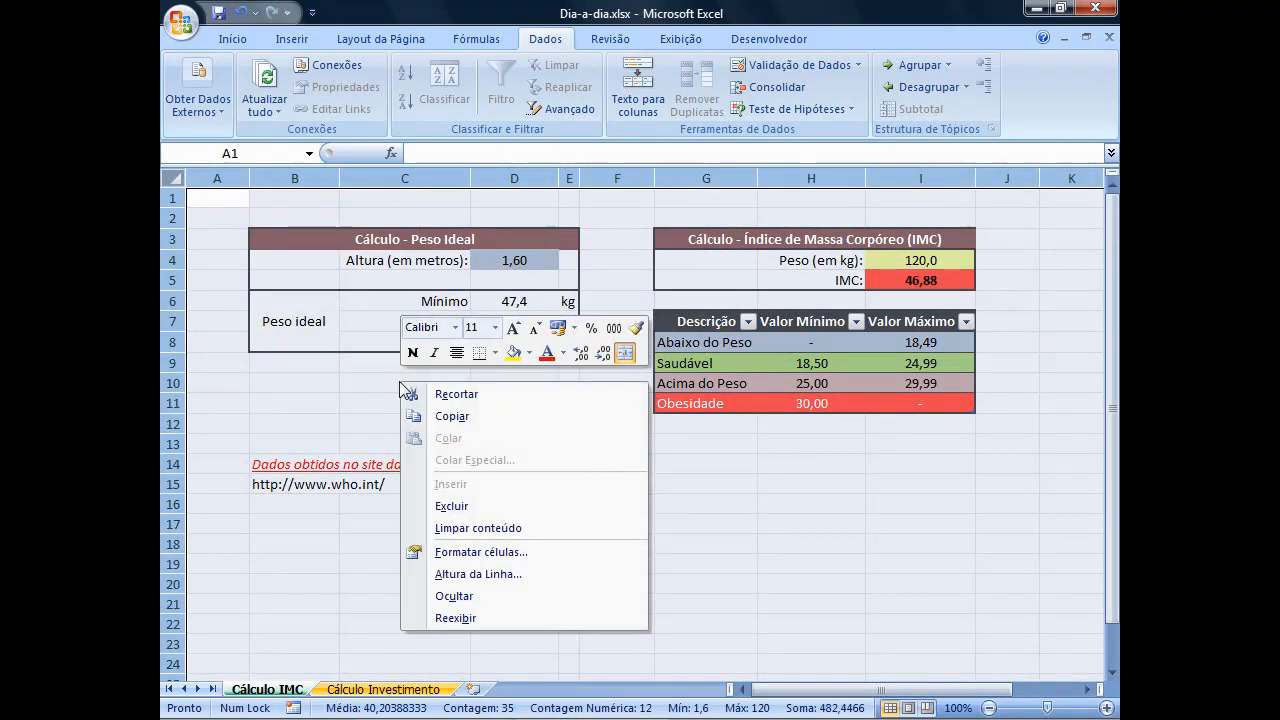
pyautogui.click(507, 562)
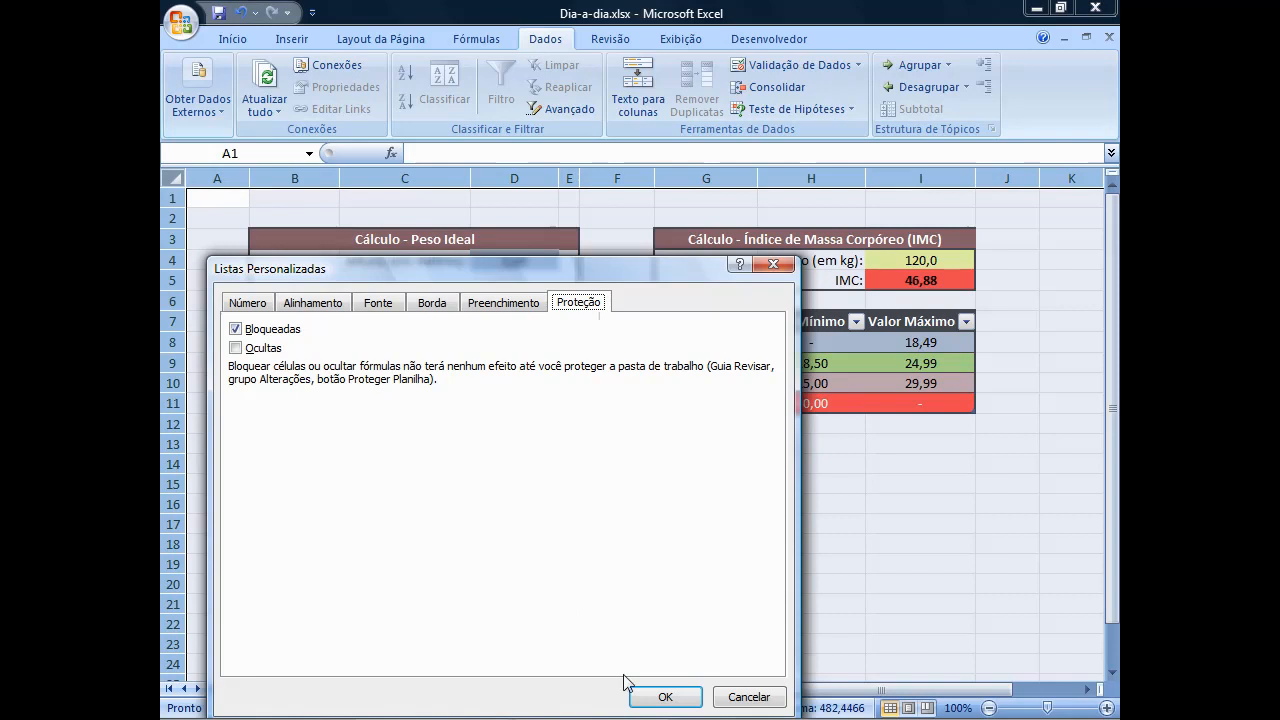
pyautogui.click(662, 695)
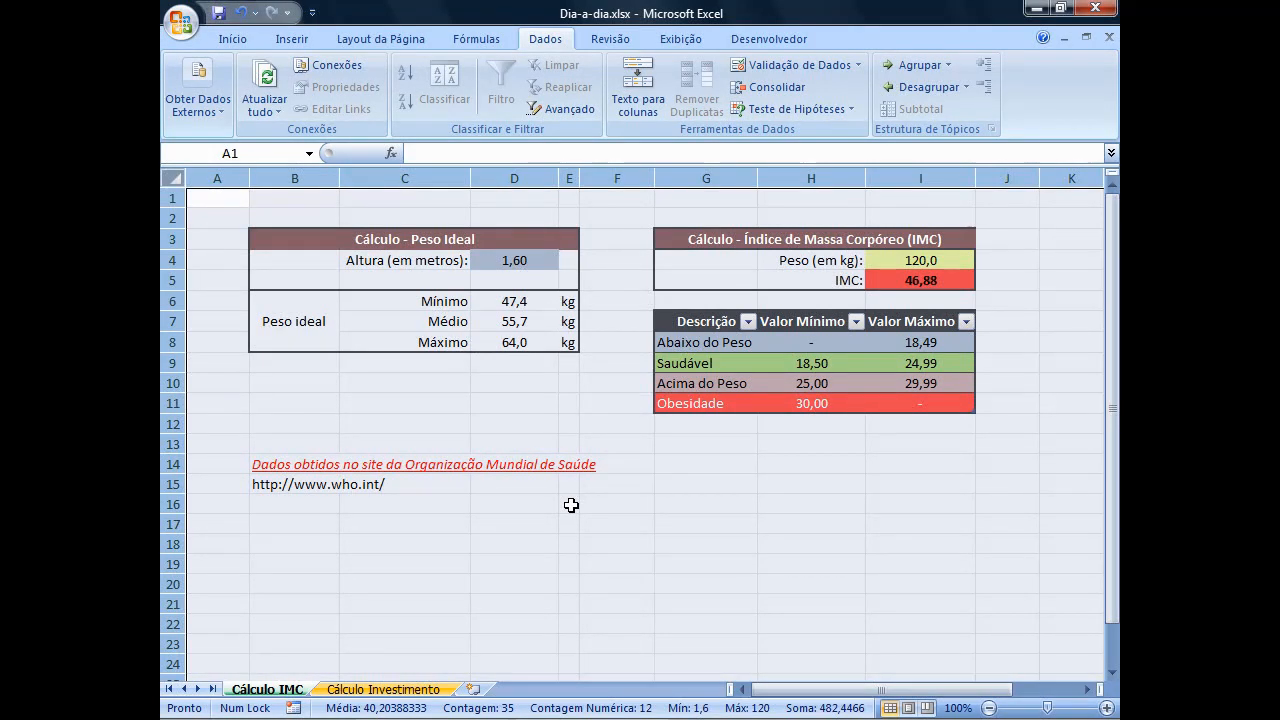
# Unlock the height cell D4 and the weight cell I4 by disabling their Bloqueadas protection option.
pyautogui.click(543, 262)
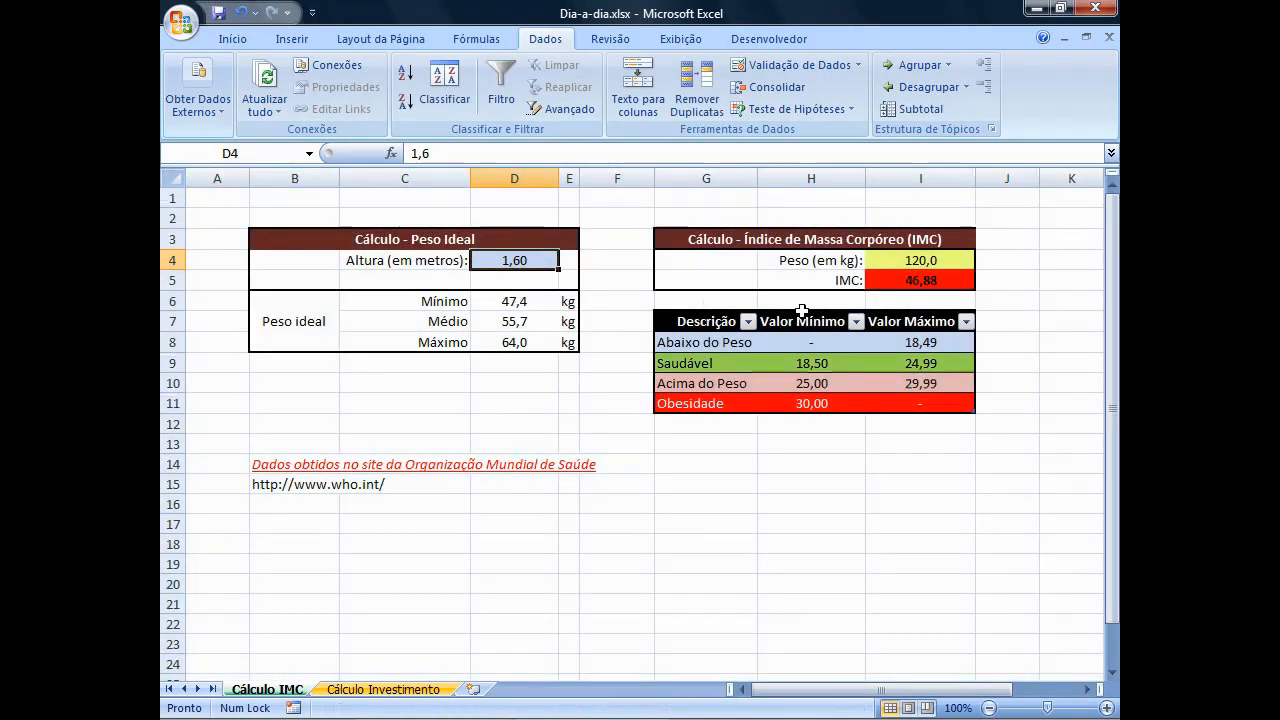
pyautogui.keyDown('ctrl'); pyautogui.click(926, 261); pyautogui.keyUp('ctrl')
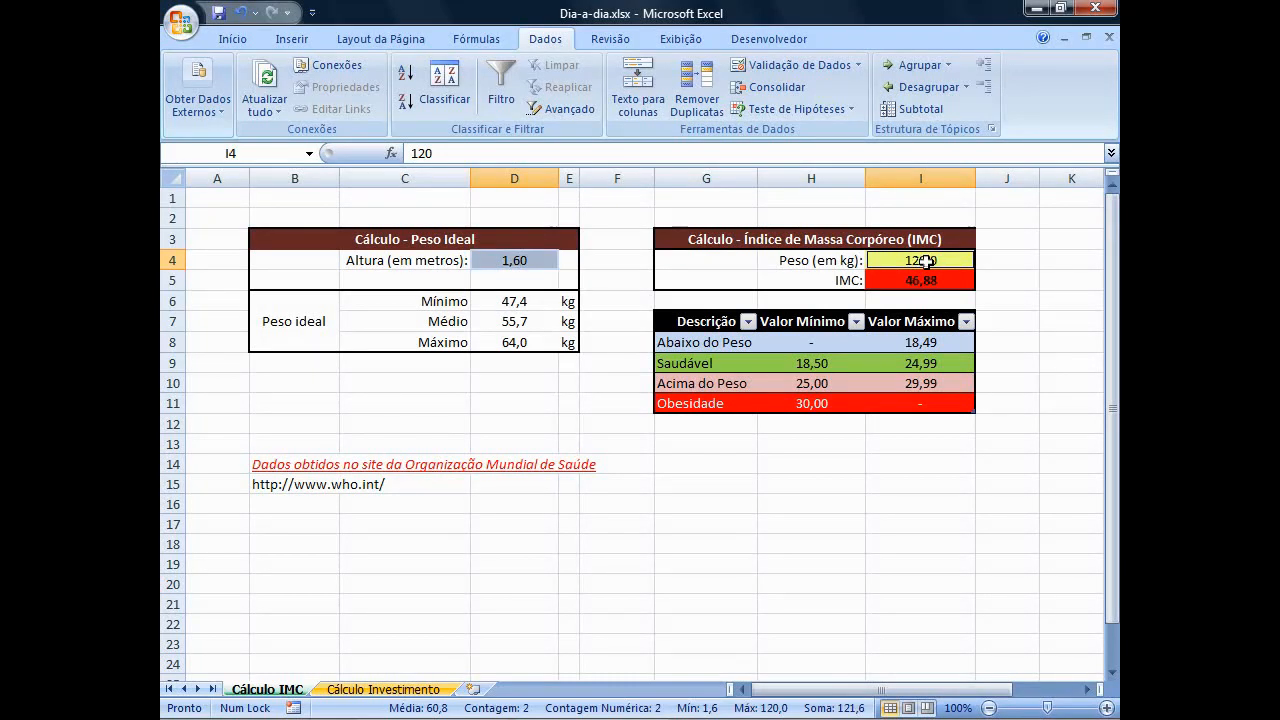
pyautogui.rightClick(926, 261)
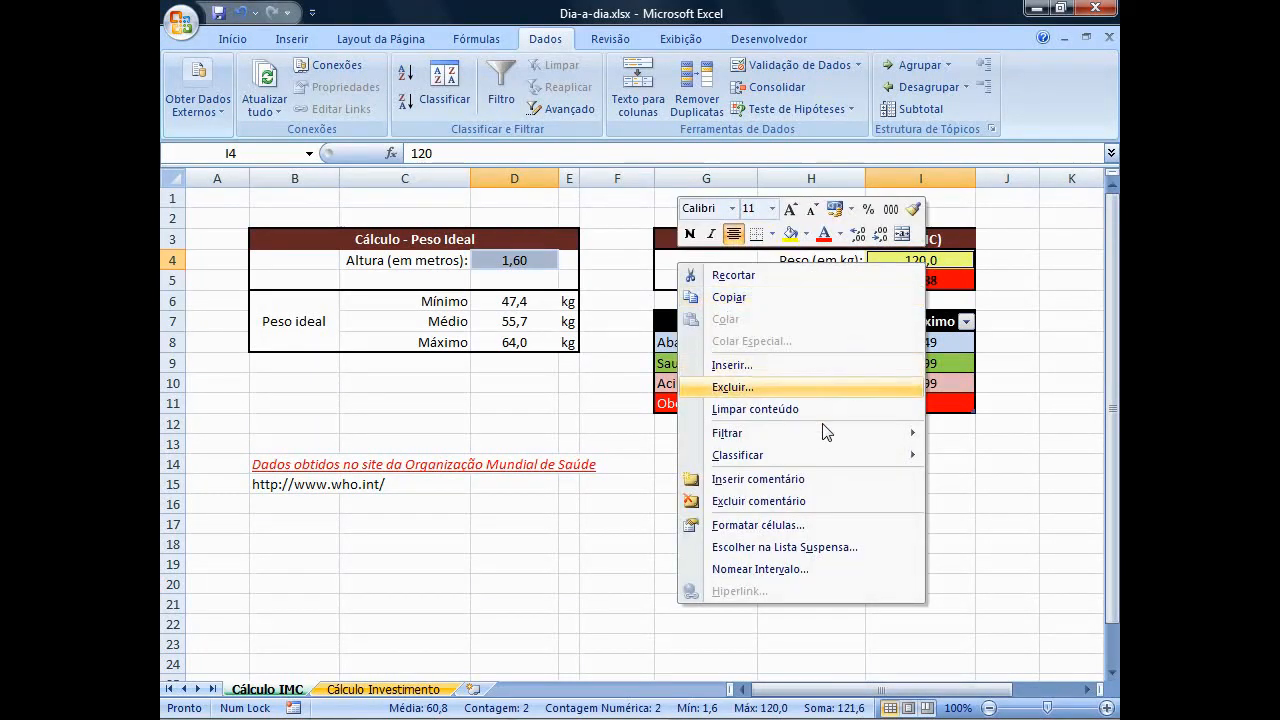
pyautogui.click(803, 530)
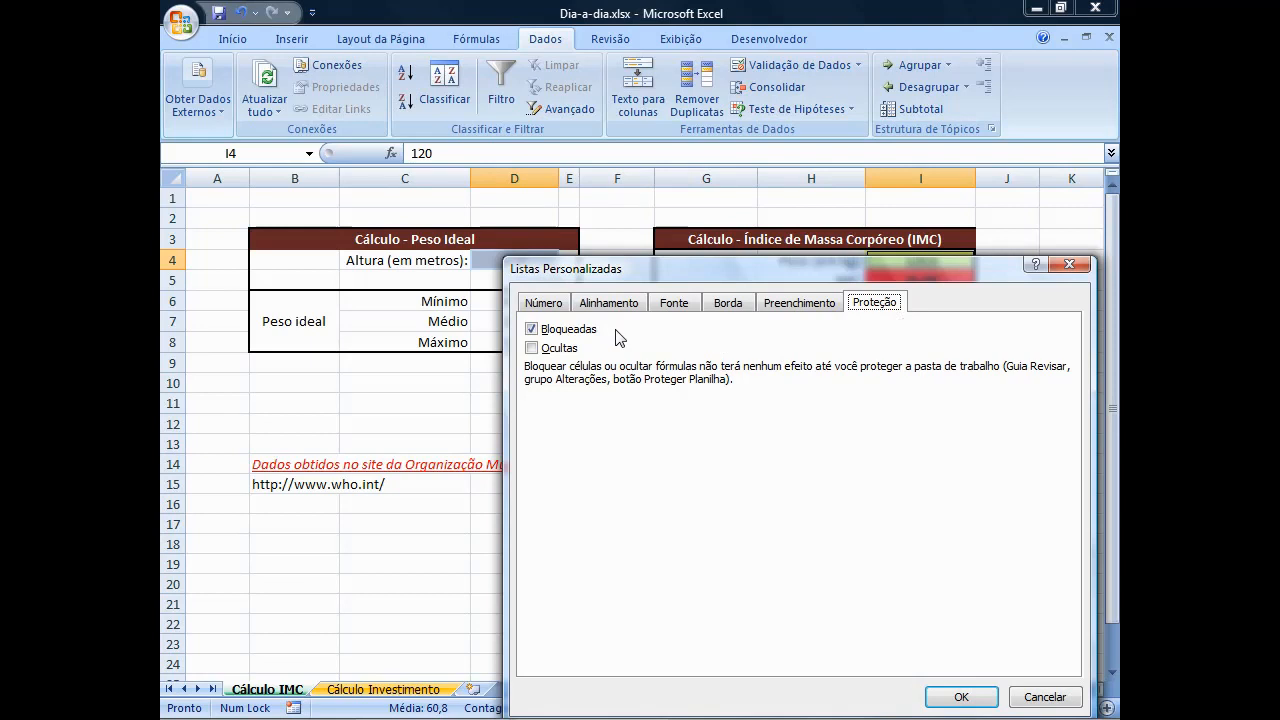
pyautogui.click(533, 331)
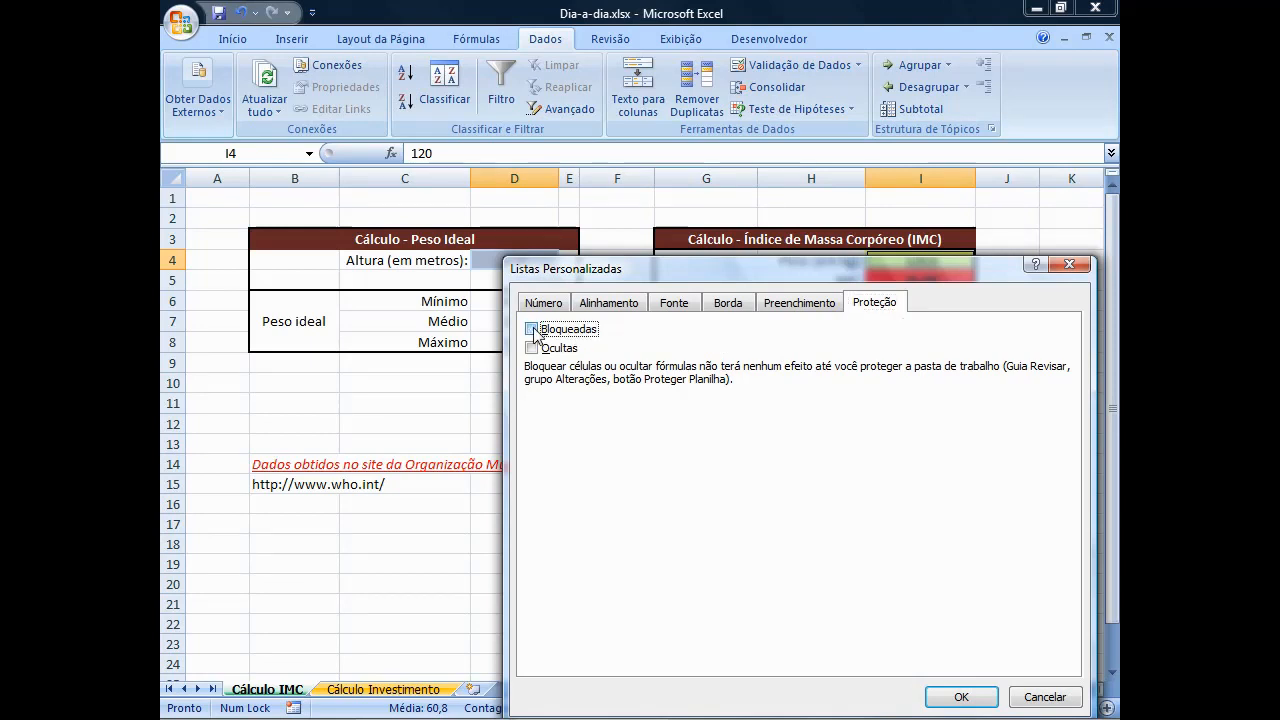
pyautogui.click(972, 697)
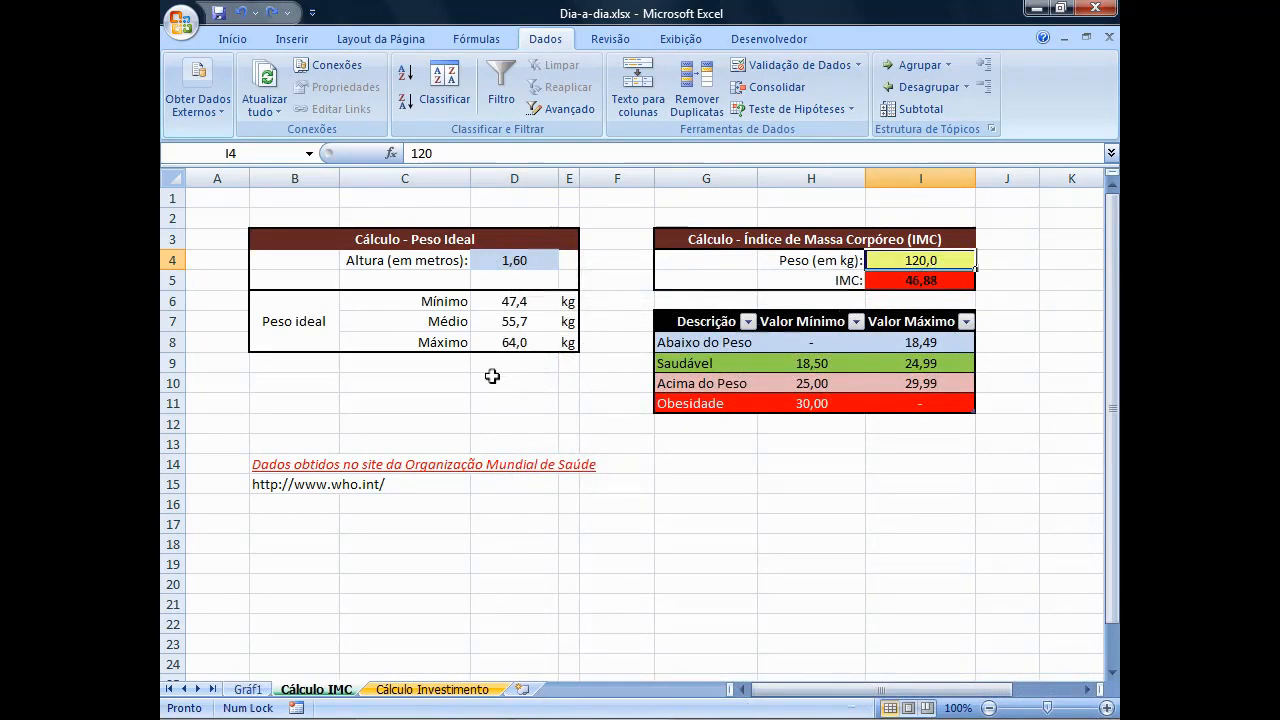
# Protect the Cálculo IMC sheet without a password, allowing only the selection of unlocked cells.
pyautogui.click(611, 40)
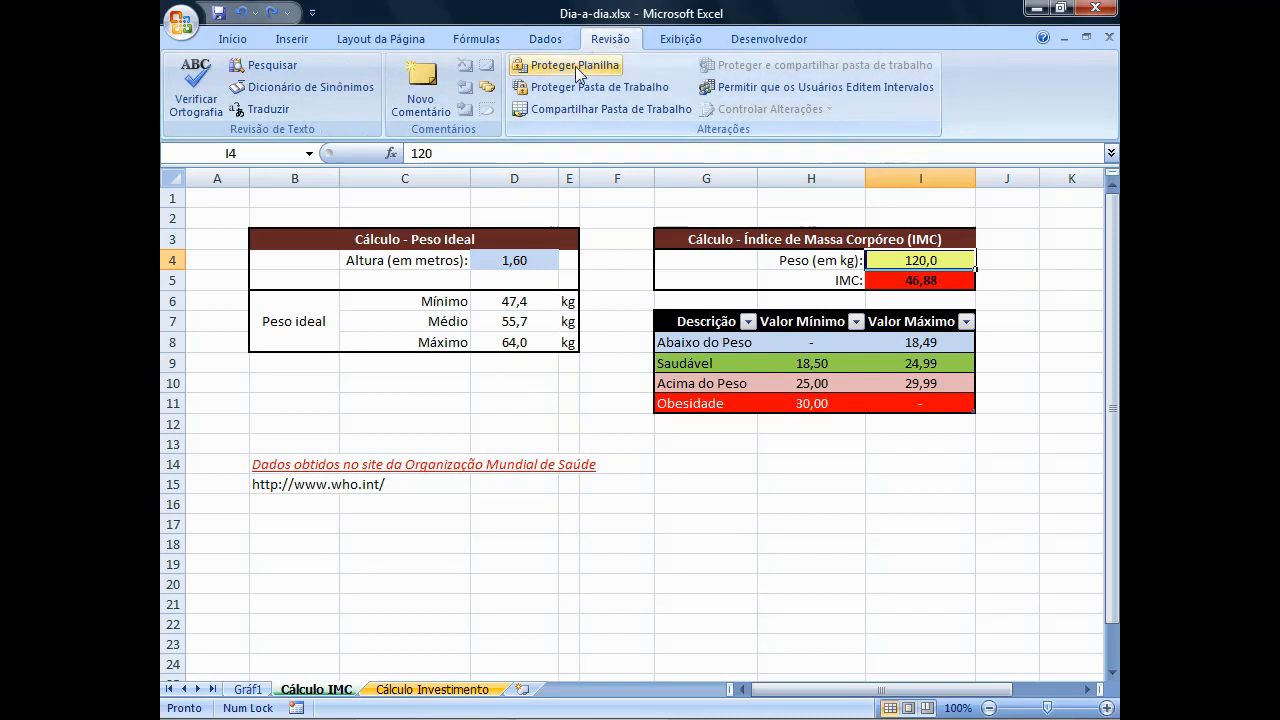
pyautogui.click(576, 66)
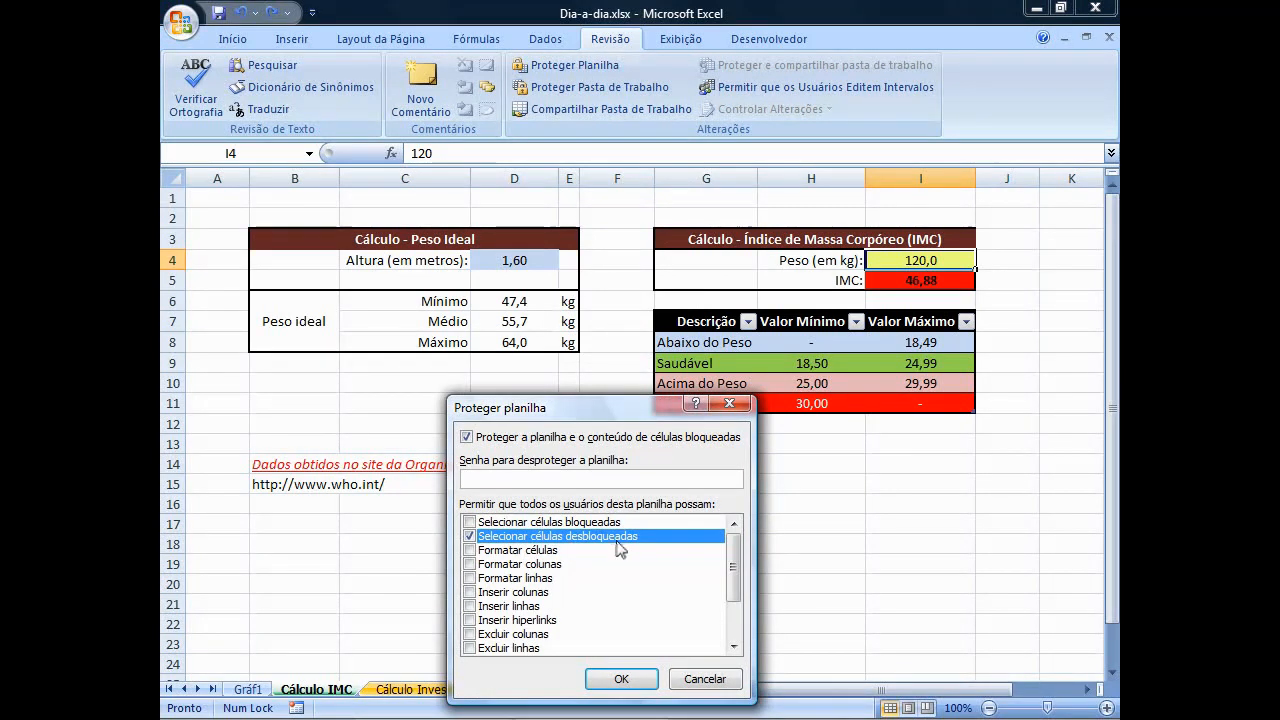
pyautogui.click(616, 679)
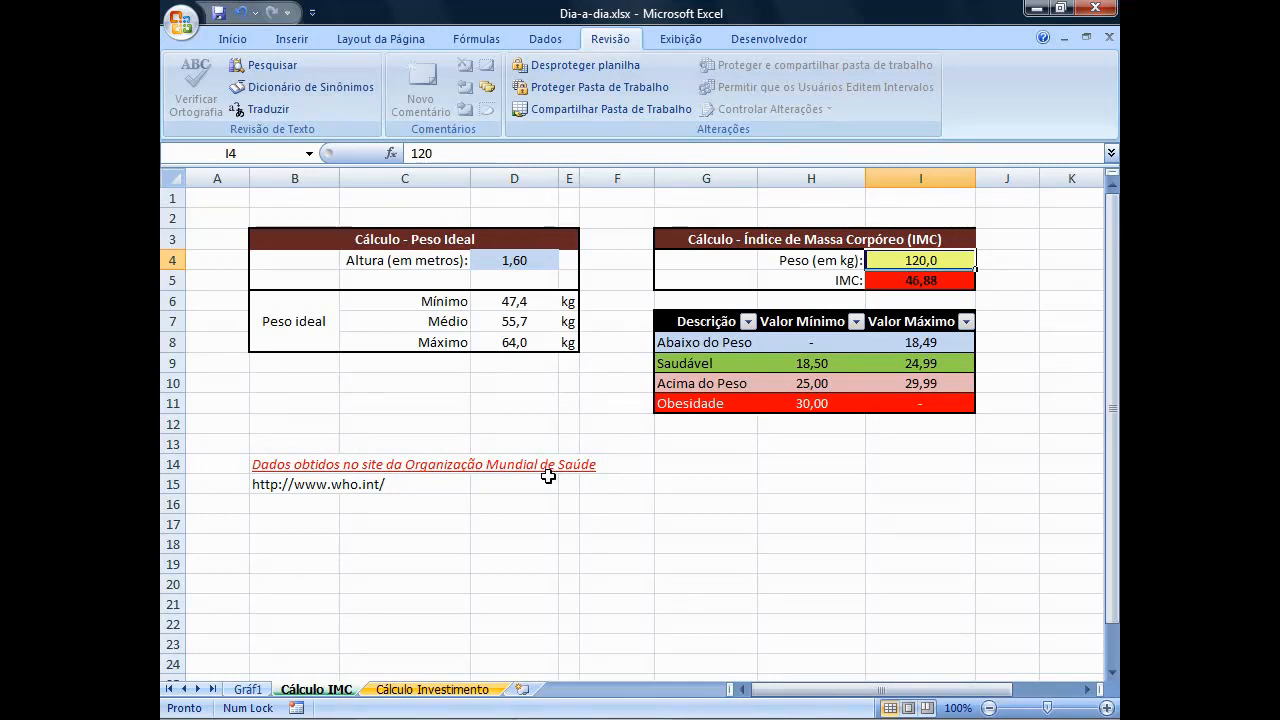
# On the Cálculo Investimento sheet, enter =HOJE() in the Data Inicial cell B6.
pyautogui.click(441, 692)
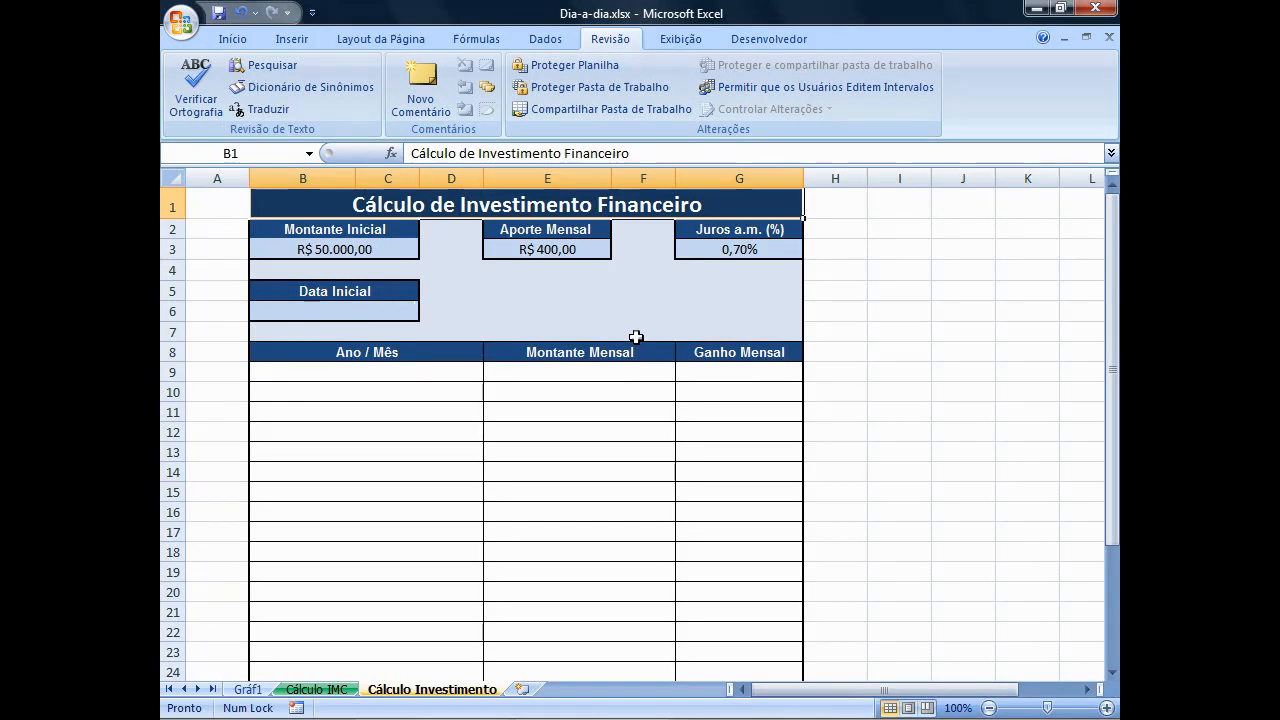
pyautogui.click(344, 249)
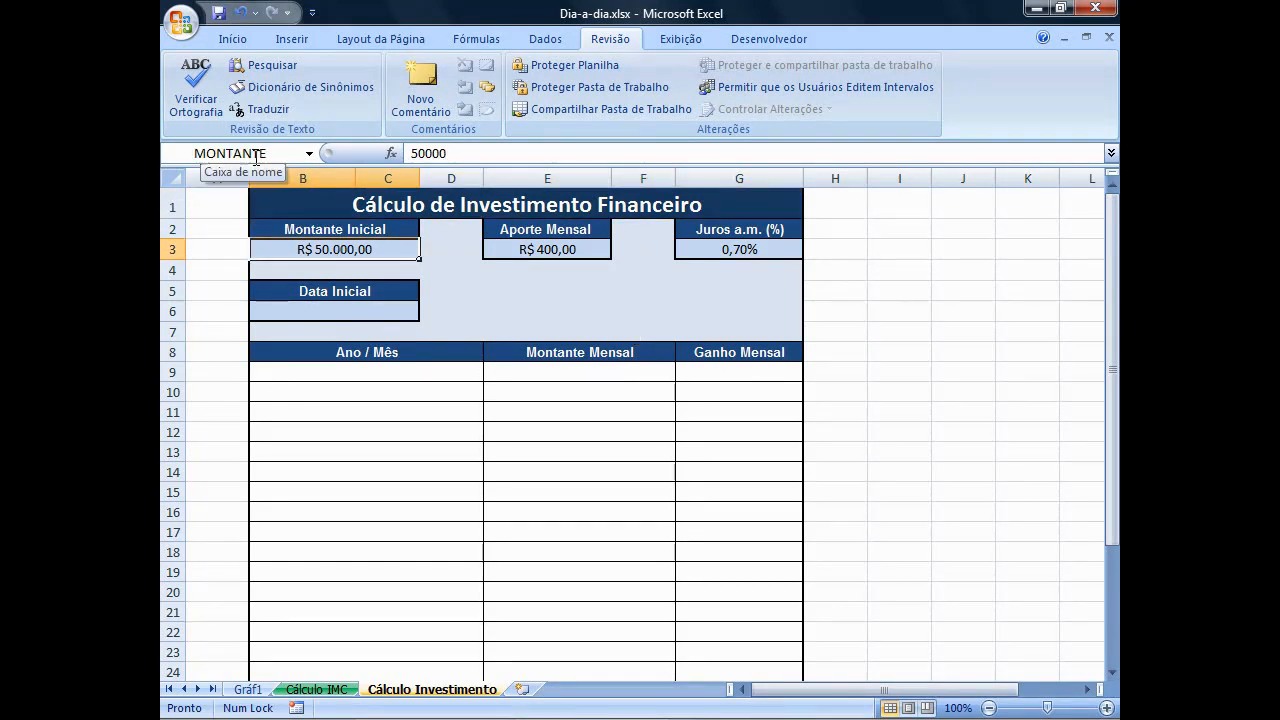
pyautogui.click(509, 252)
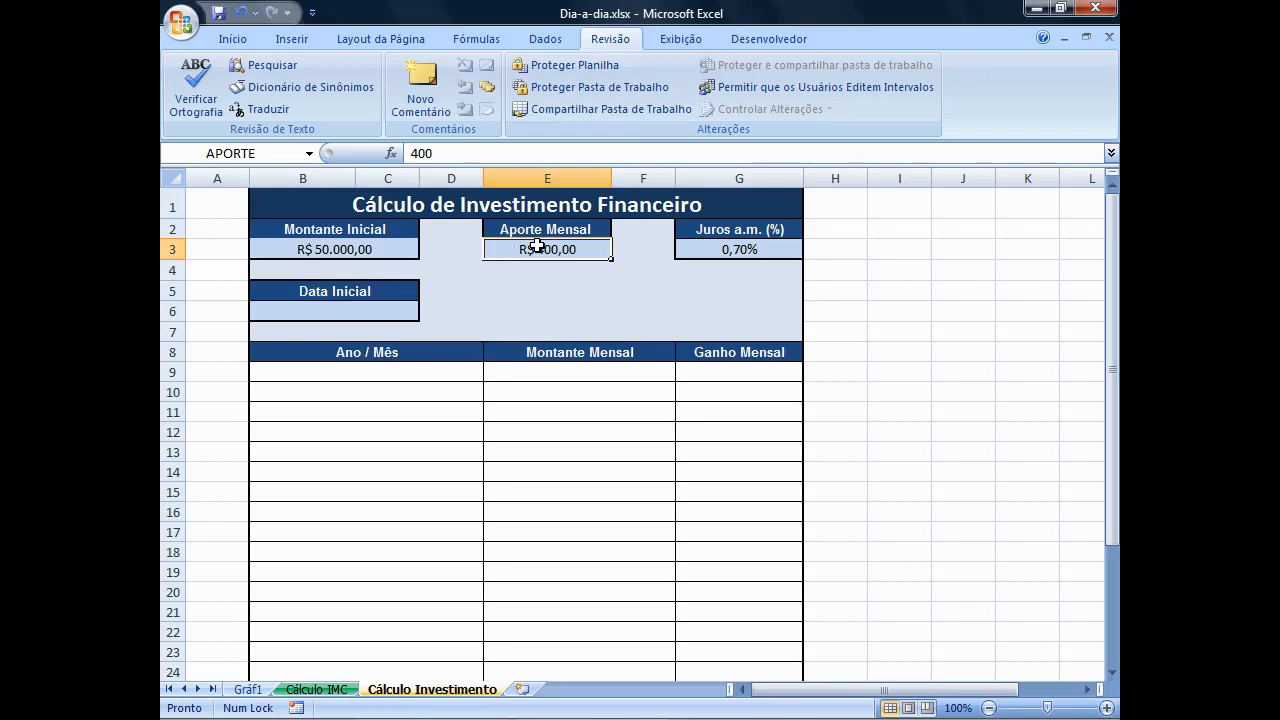
pyautogui.click(733, 247)
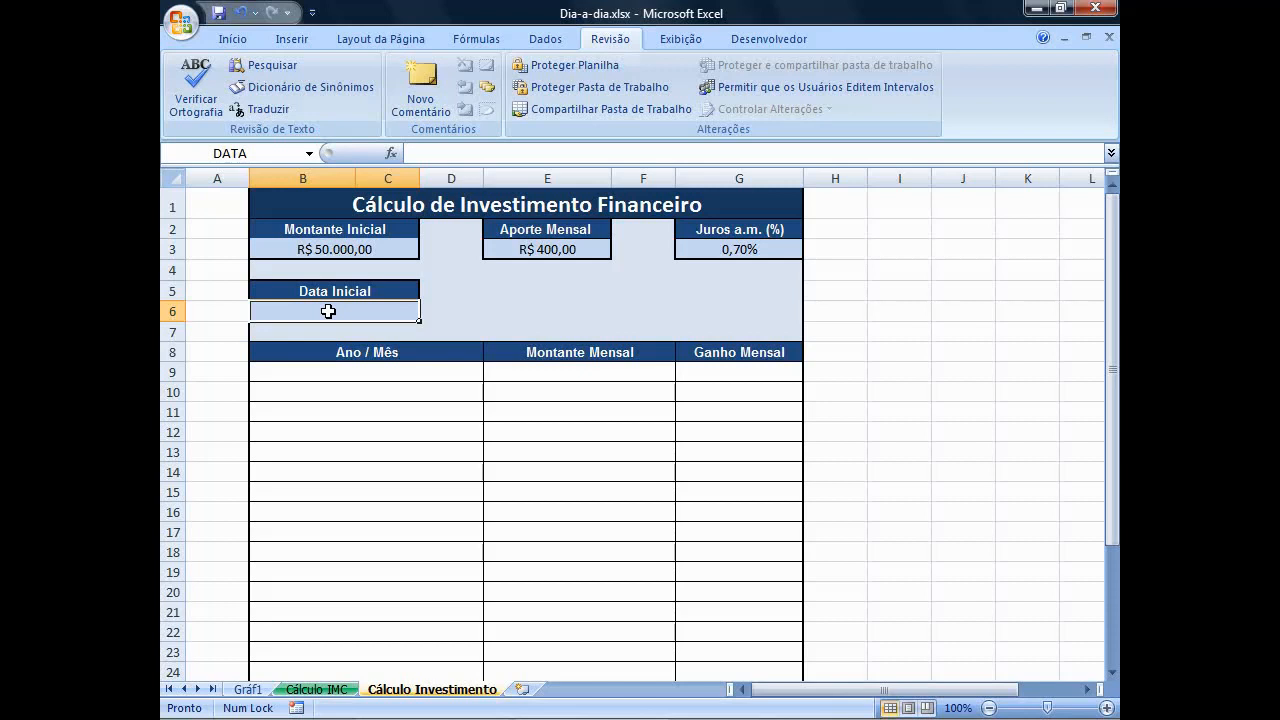
pyautogui.write('=HOJE')
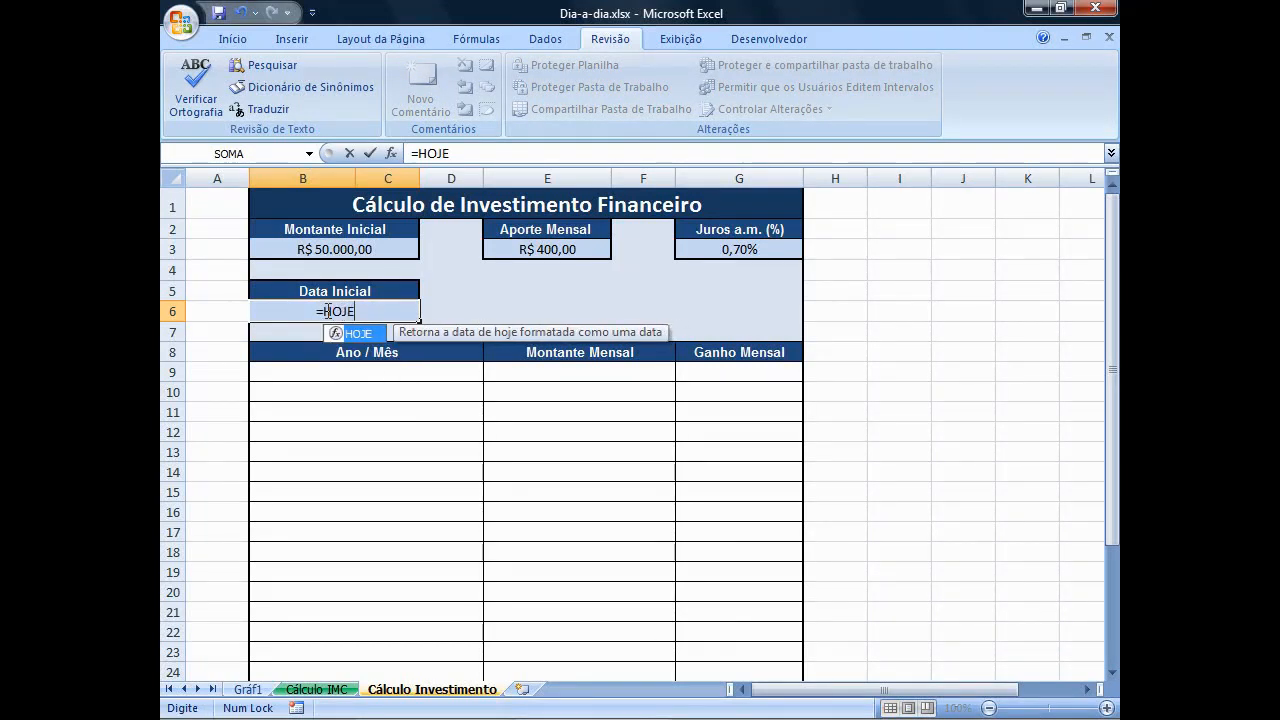
pyautogui.write('()')
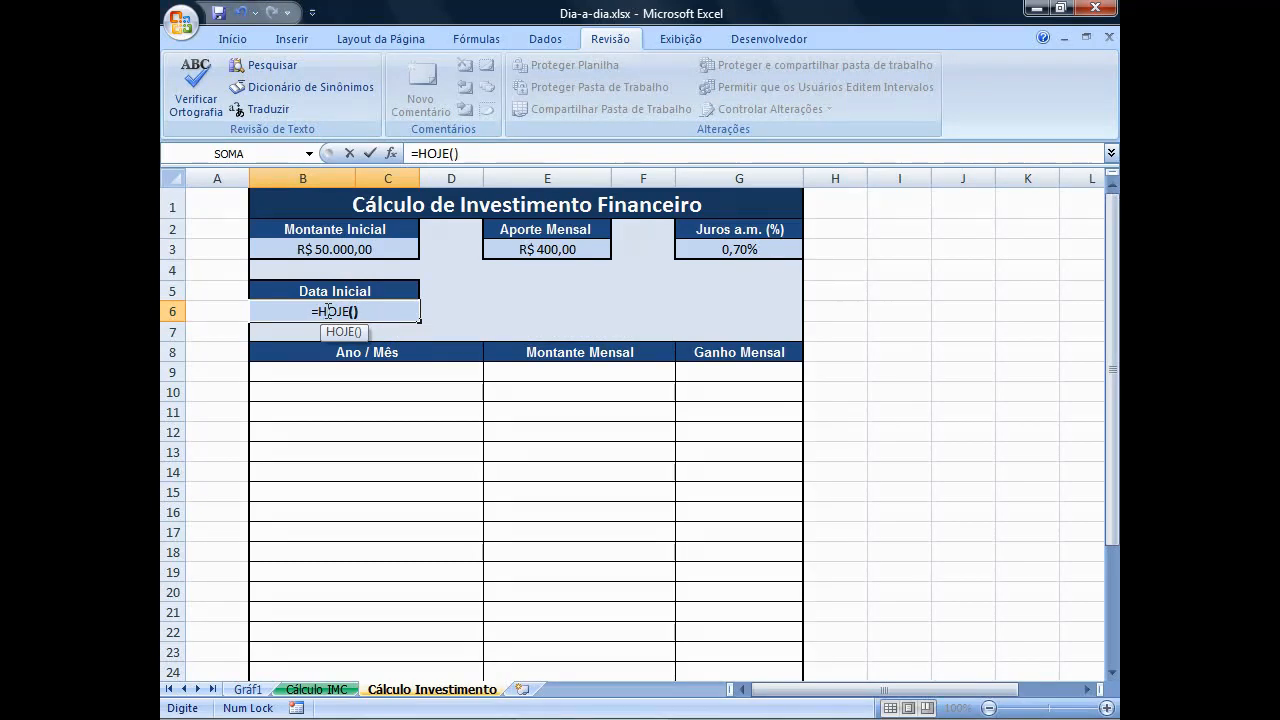
pyautogui.press('Return')
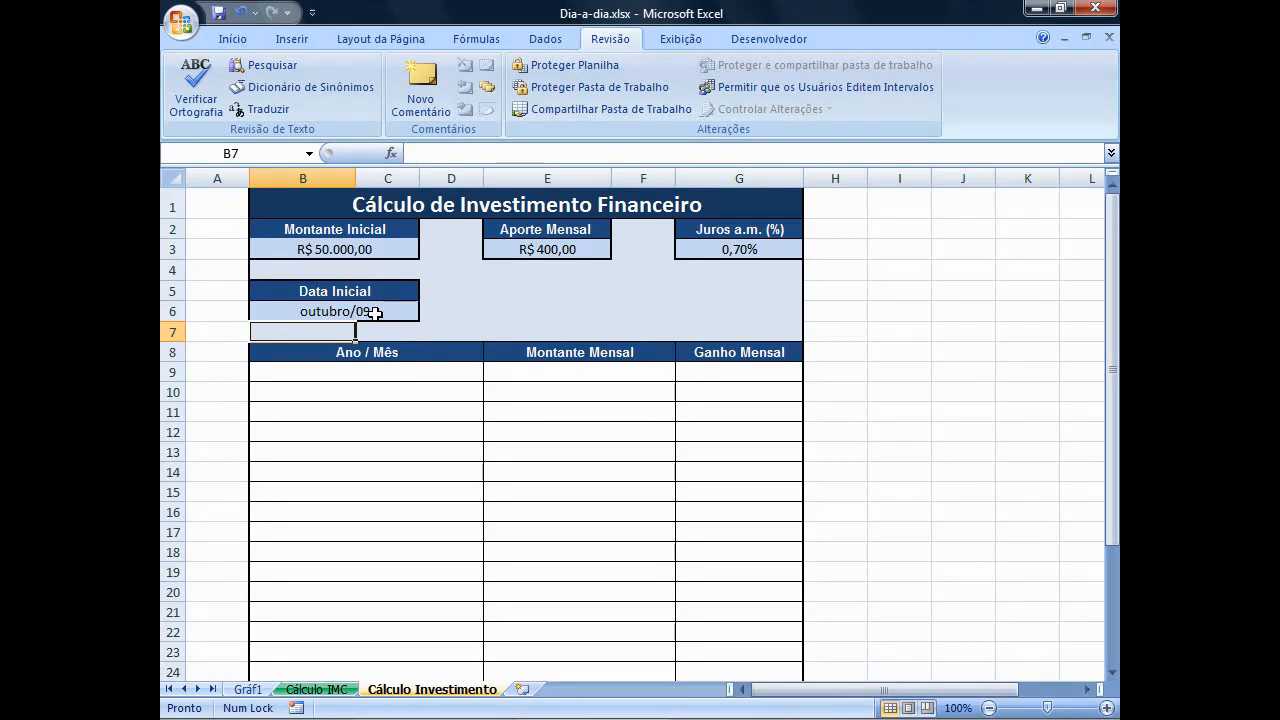
# Enter =DATA in B9 as the first Ano / Mês entry, referencing the named initial date.
pyautogui.click(349, 372)
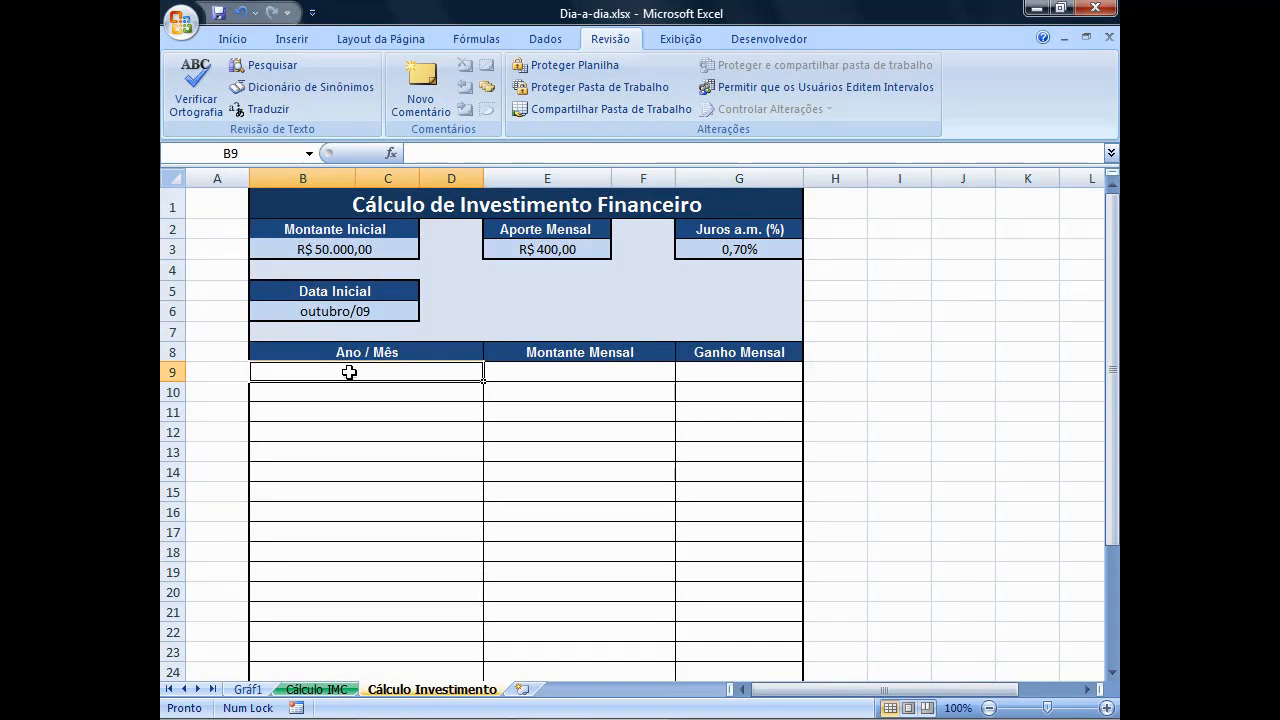
pyautogui.write('=DATA')
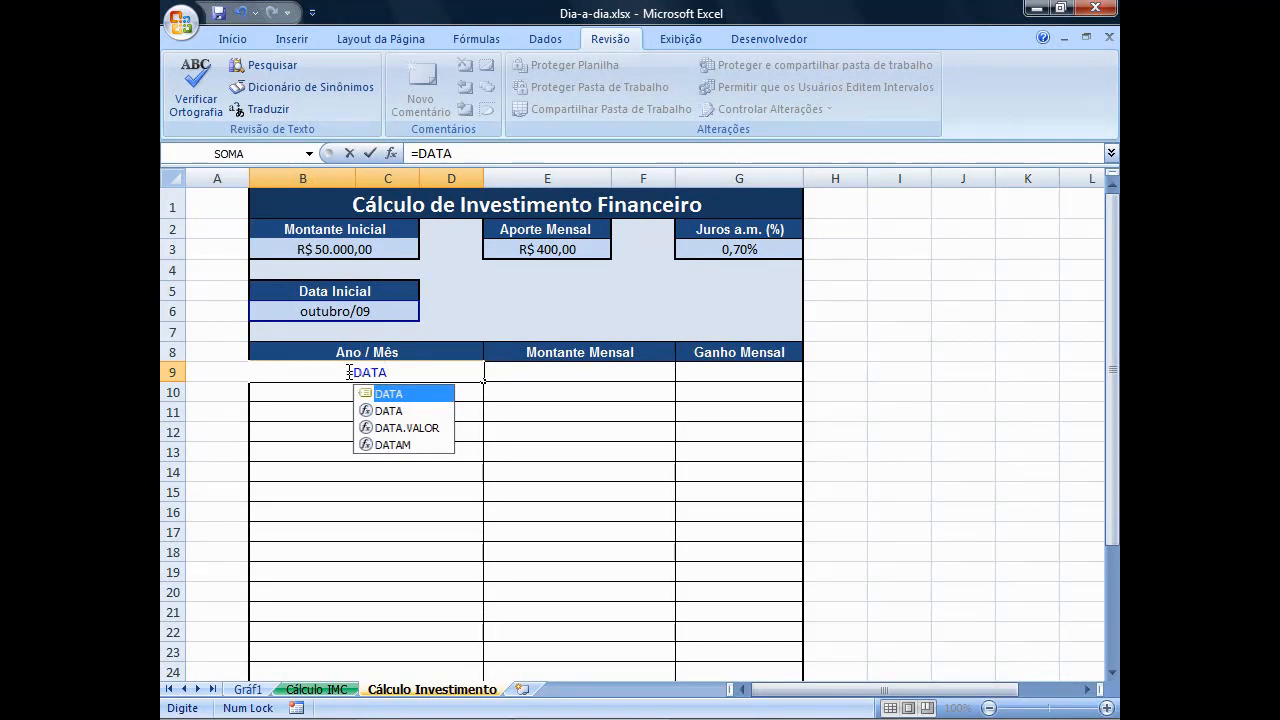
pyautogui.press('Return')
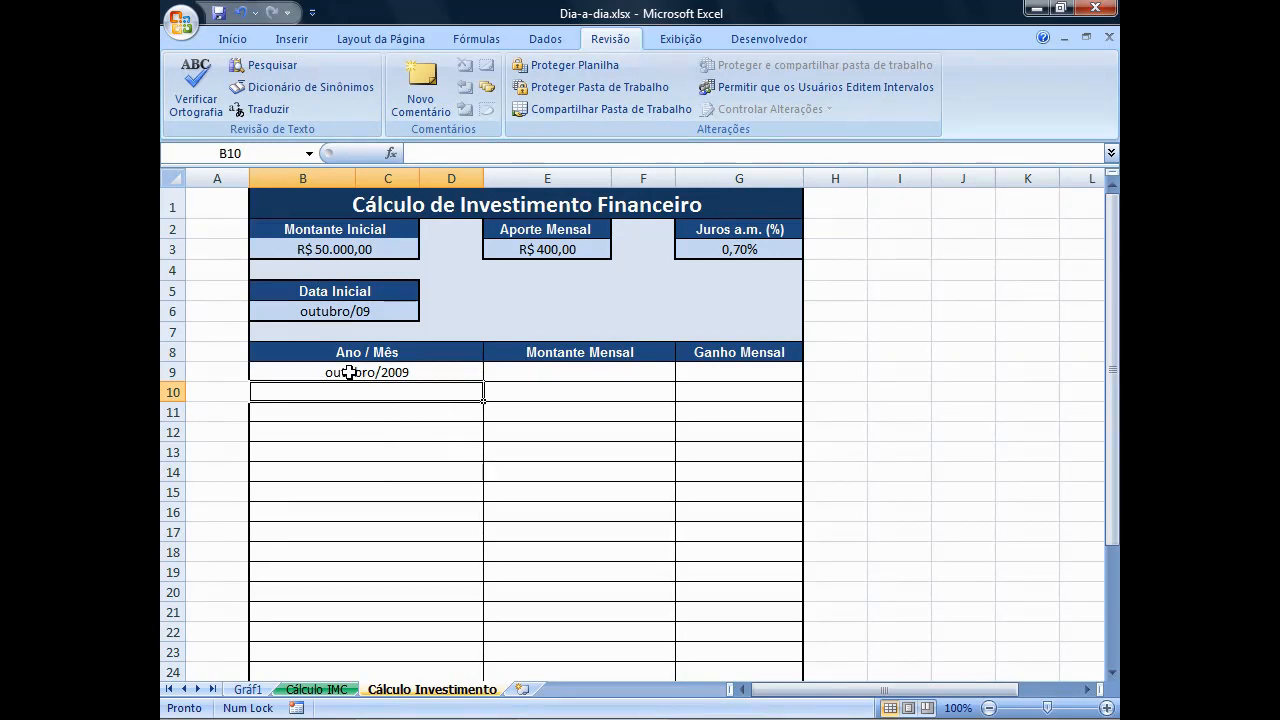
# Enter =FIMMÊS(B9;1) in B10 to produce the following month.
pyautogui.write('=F')
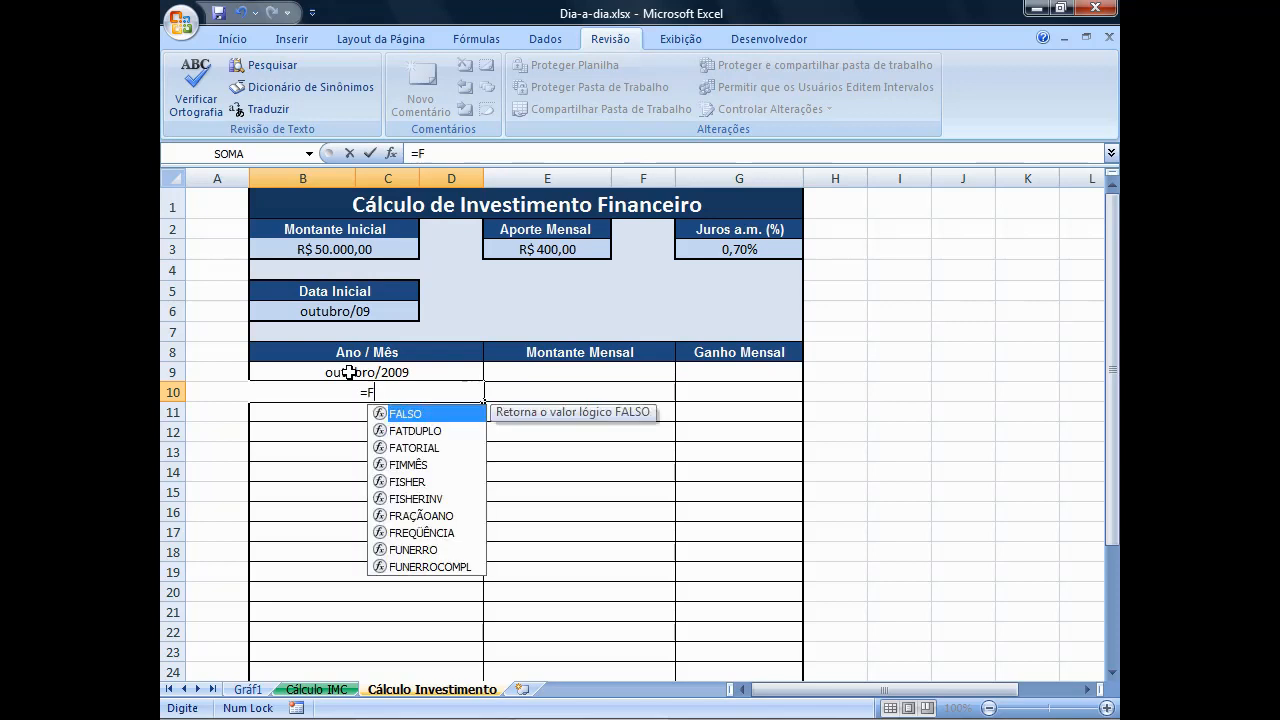
pyautogui.write('IMM')
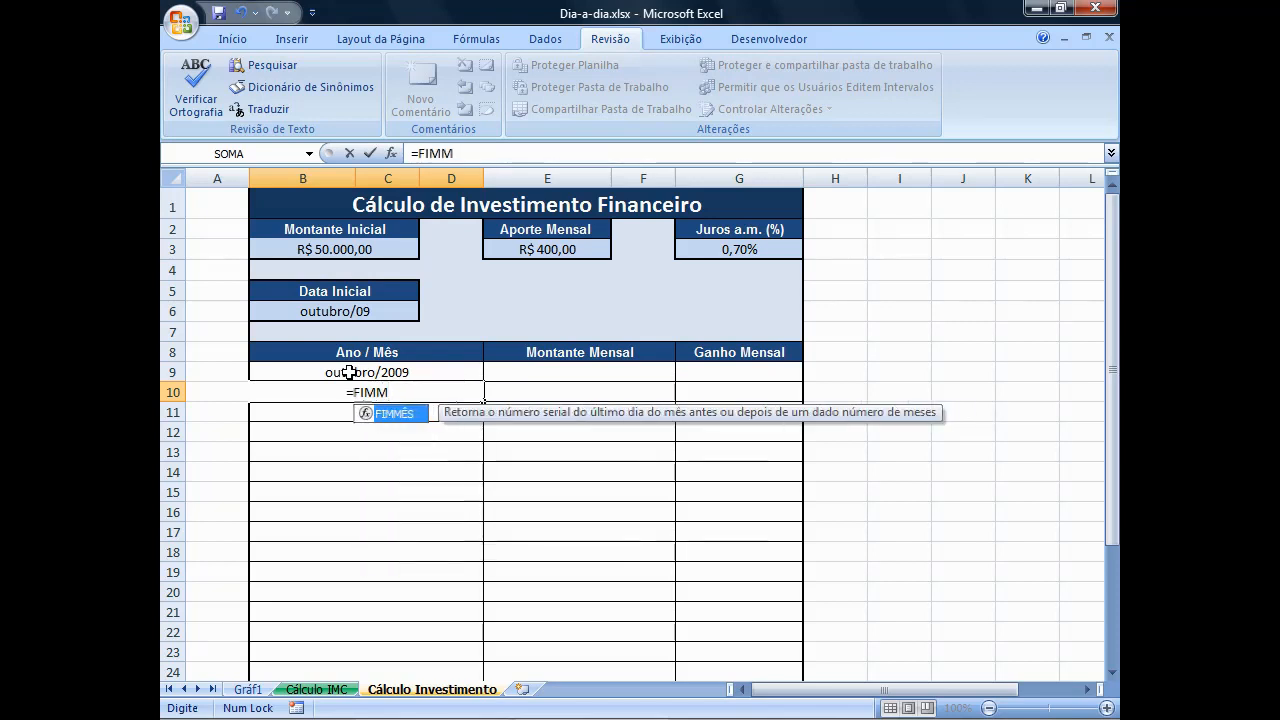
pyautogui.write('ÊS')
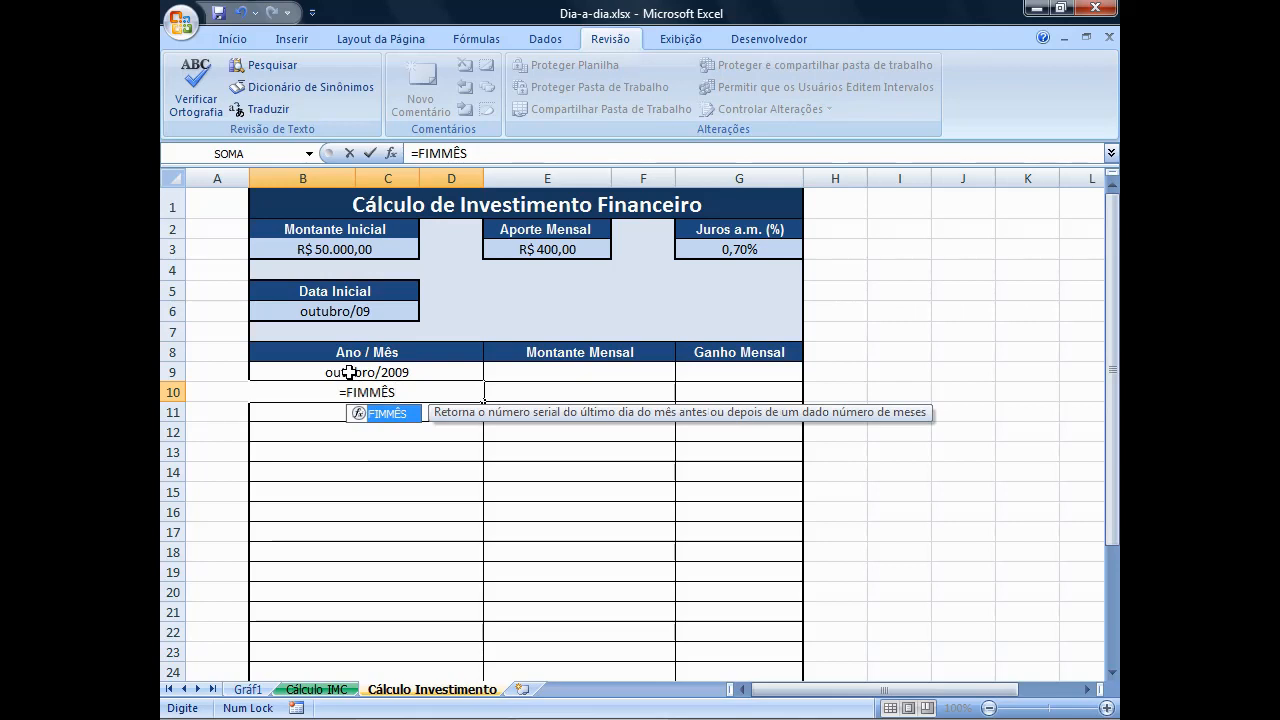
pyautogui.write('(B9;1')
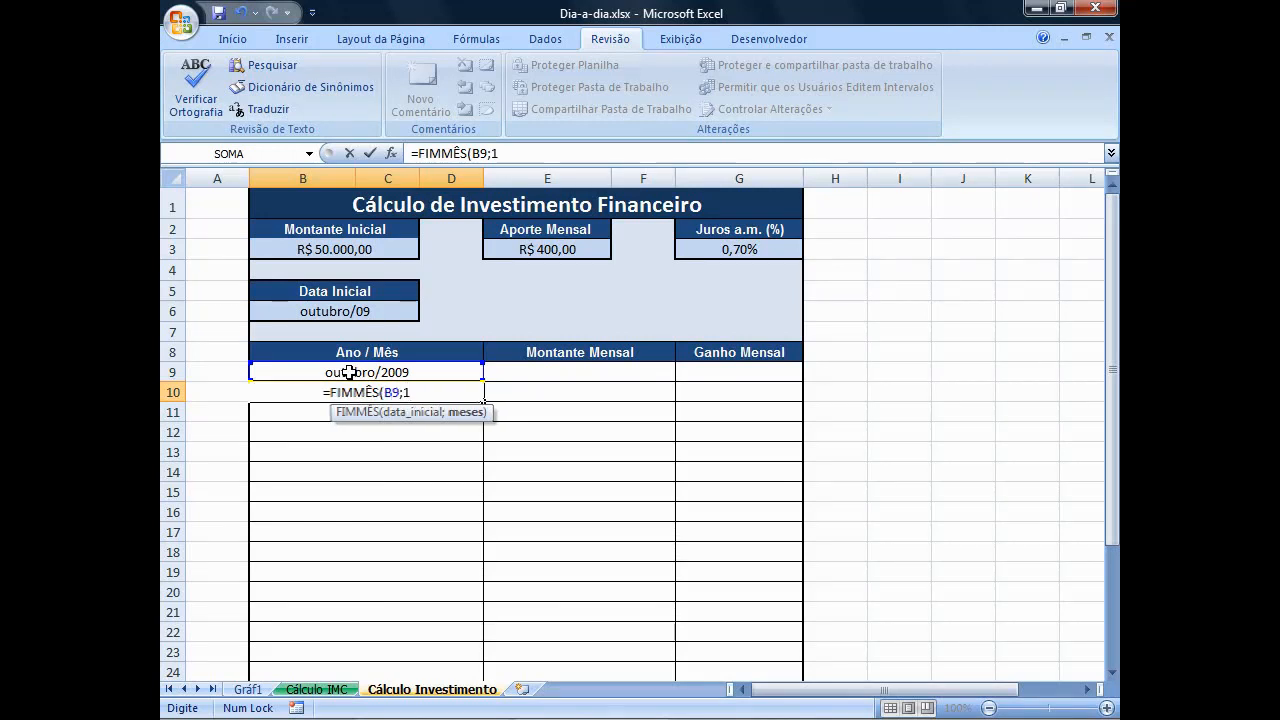
pyautogui.write(')')
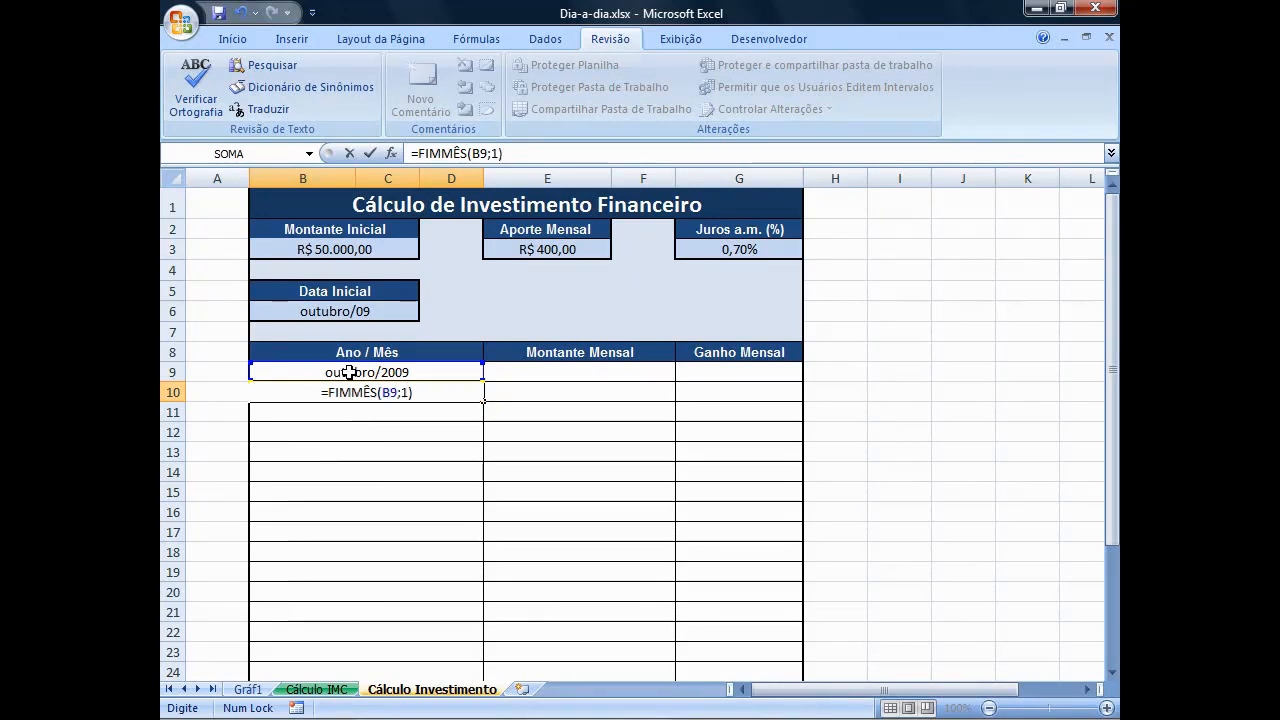
pyautogui.press('Return')
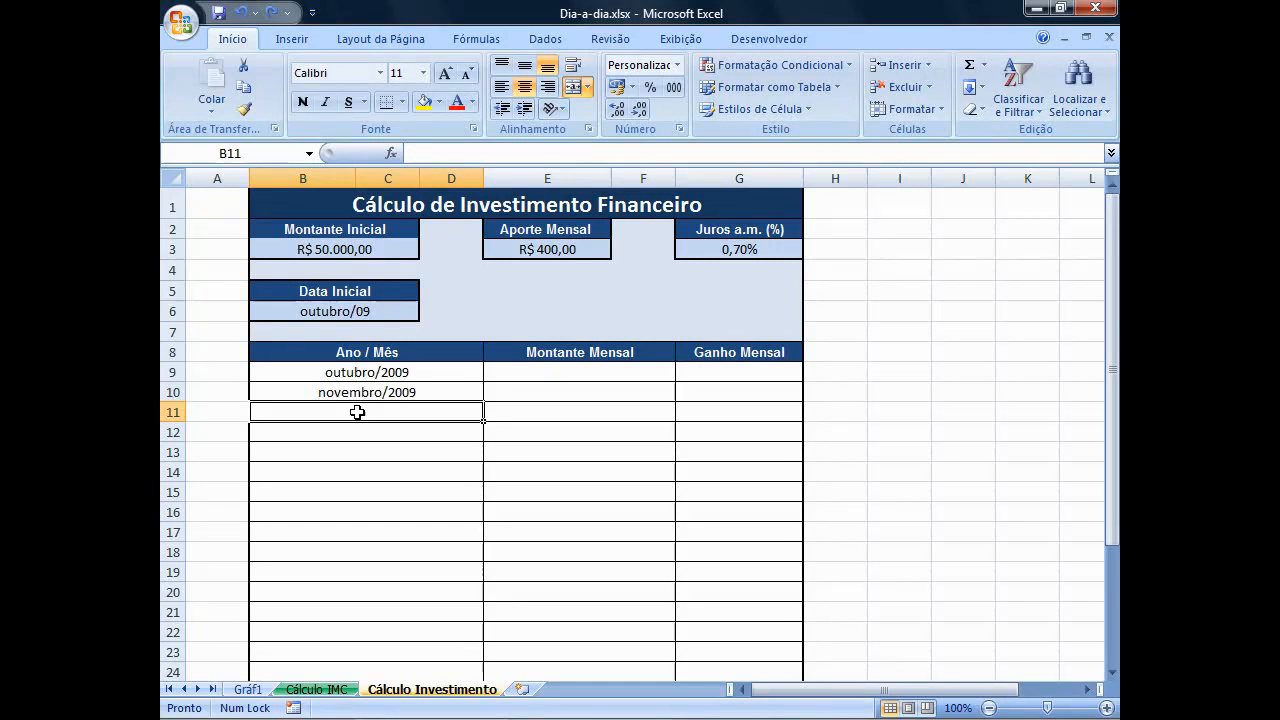
# Fill the FIMMÊS formula from B10 down to row 32 of the Ano / Mês column and check the copy in B11.
pyautogui.click(380, 392)
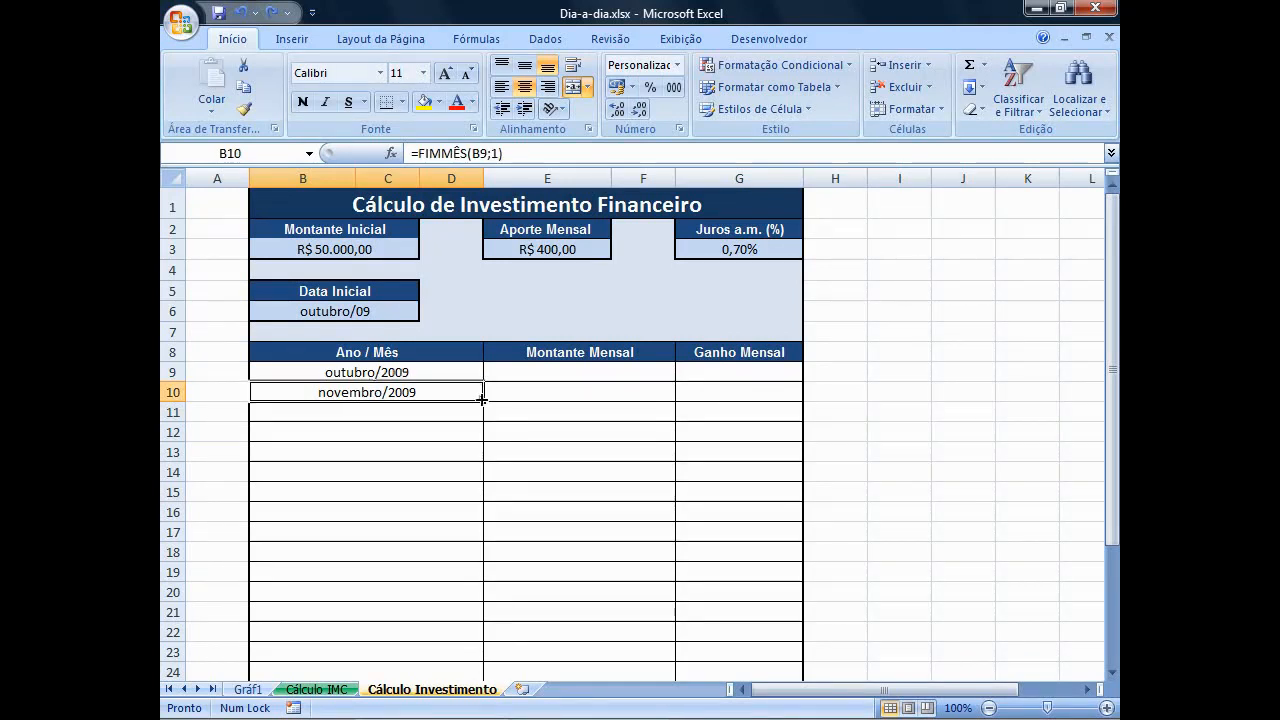
pyautogui.moveTo(483, 400); pyautogui.dragTo(488, 659)
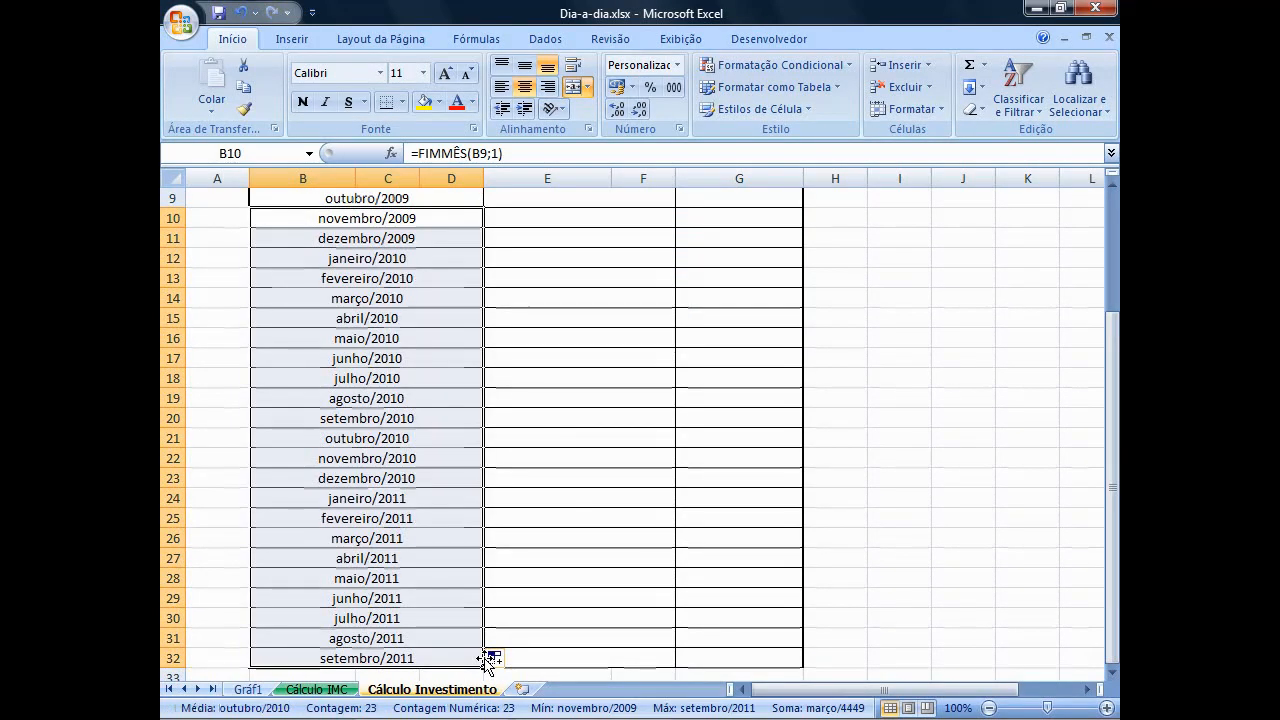
pyautogui.click(1110, 186)
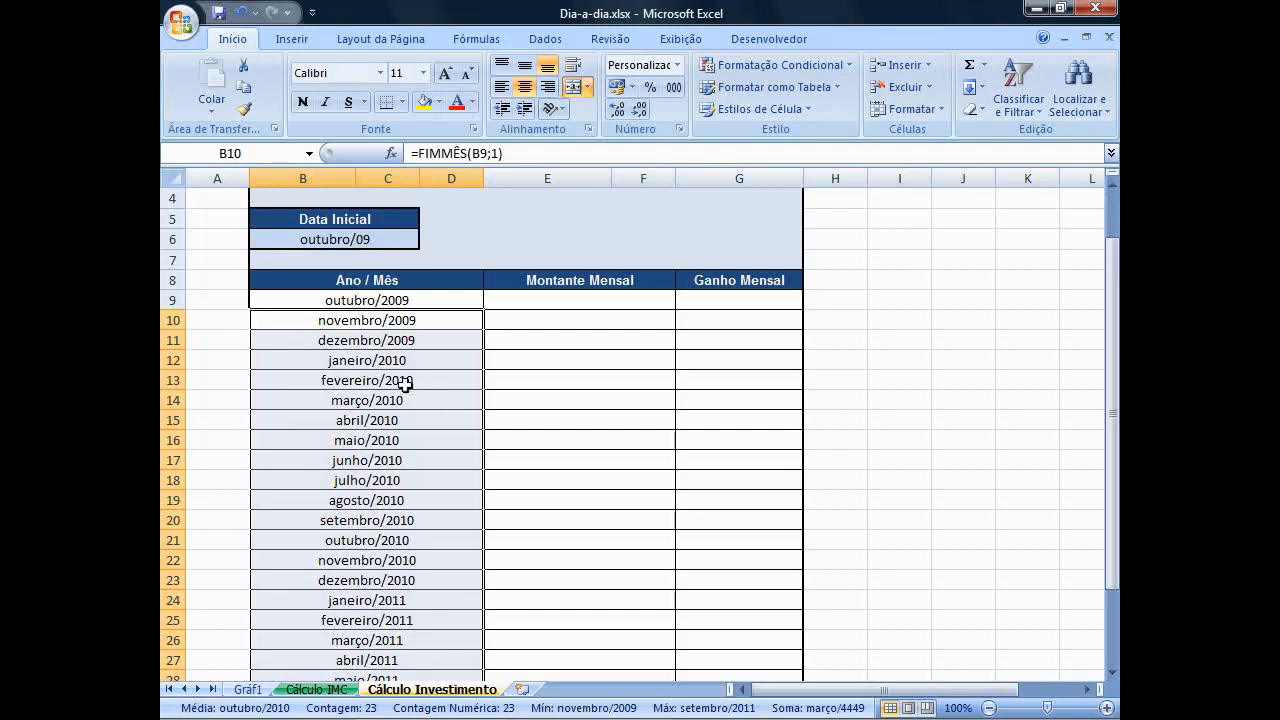
pyautogui.click(391, 345)
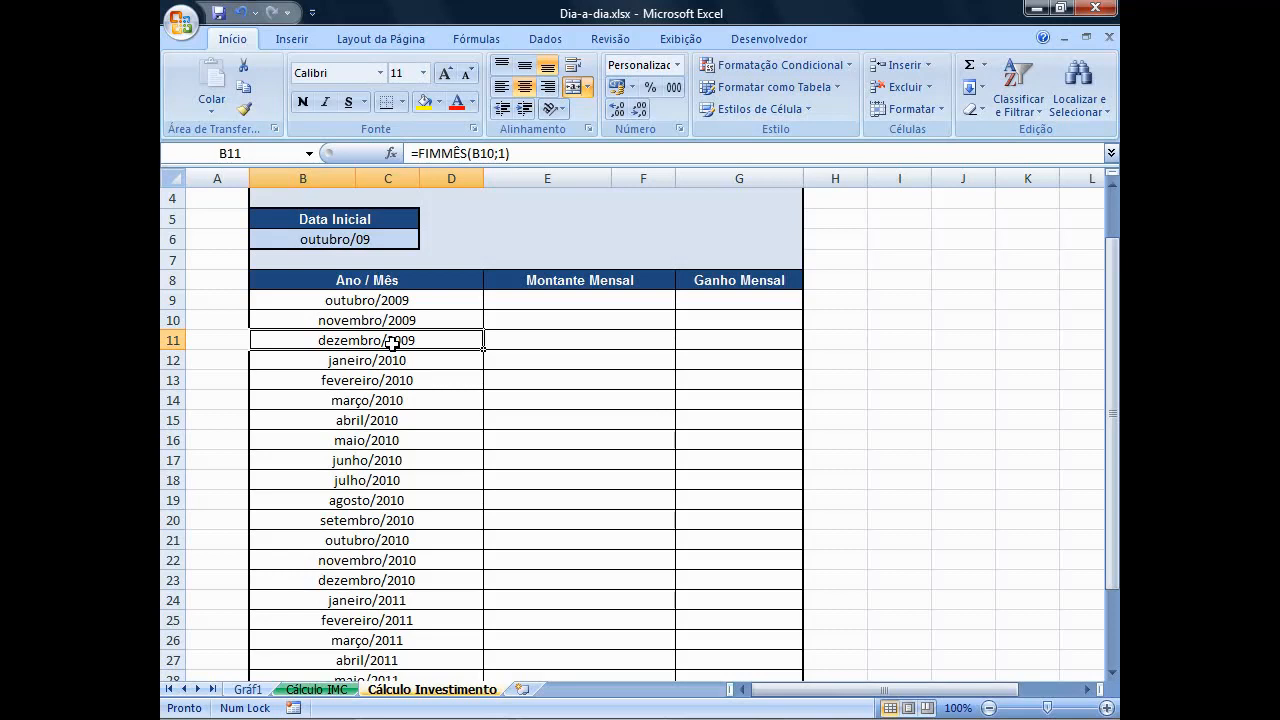
# Enter =MONTANTE in E9 as the first Montante Mensal value, referencing the named initial amount.
pyautogui.click(547, 302)
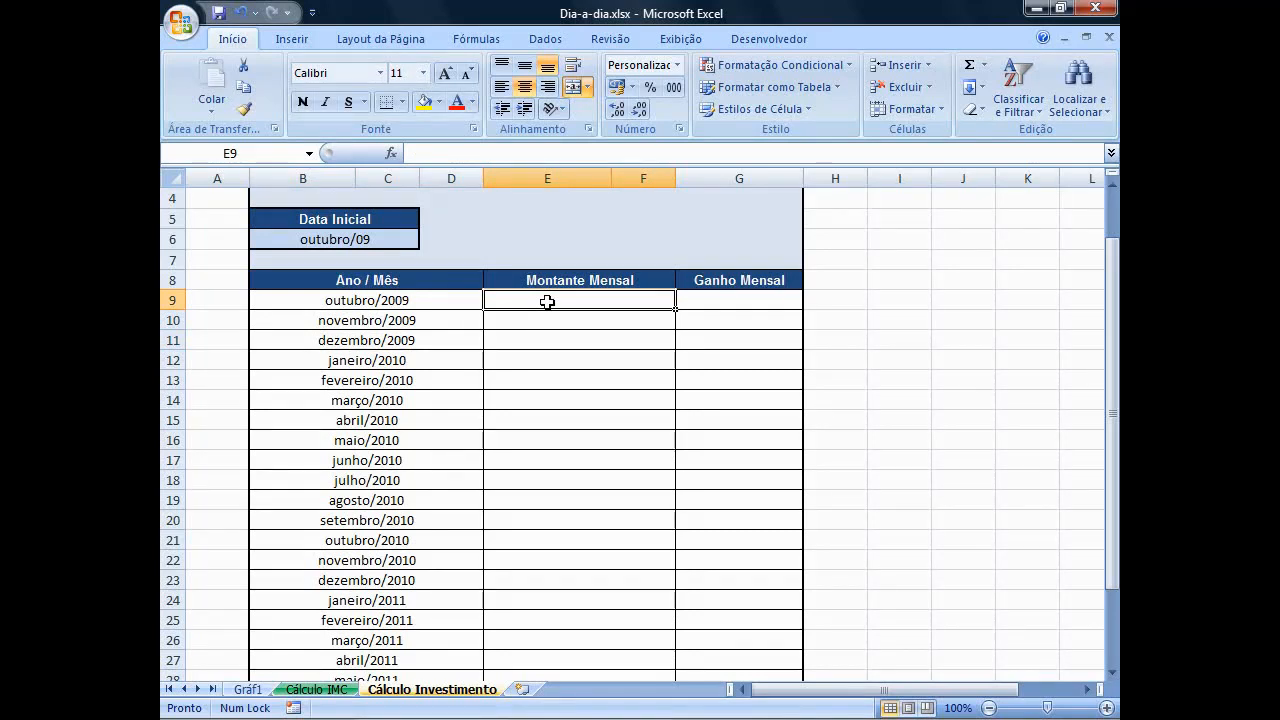
pyautogui.write('=M')
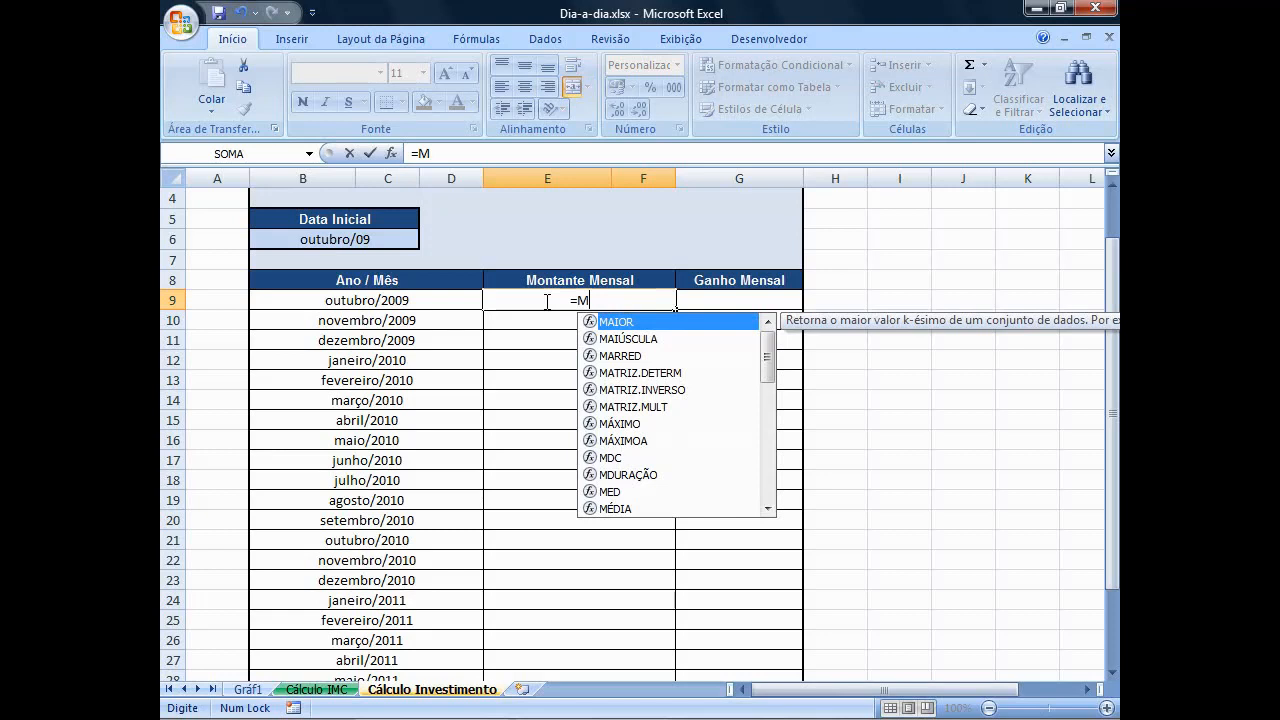
pyautogui.write('ONTANTE')
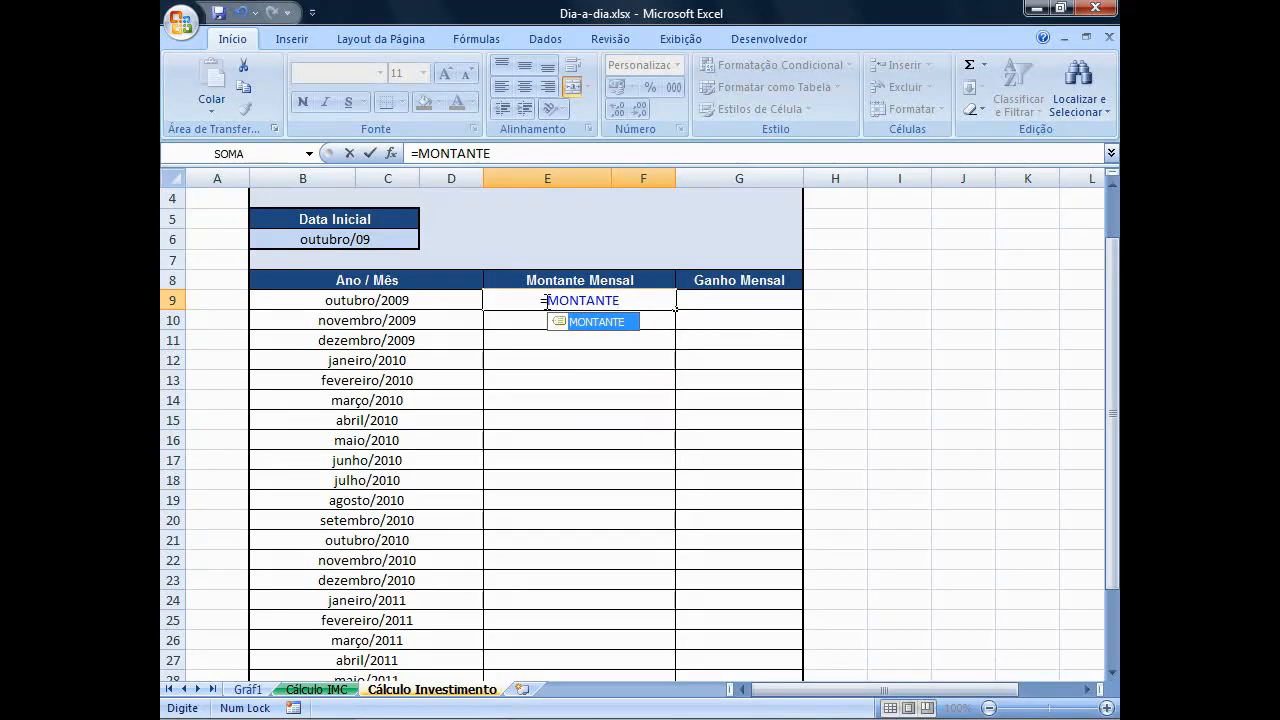
pyautogui.press('Return')
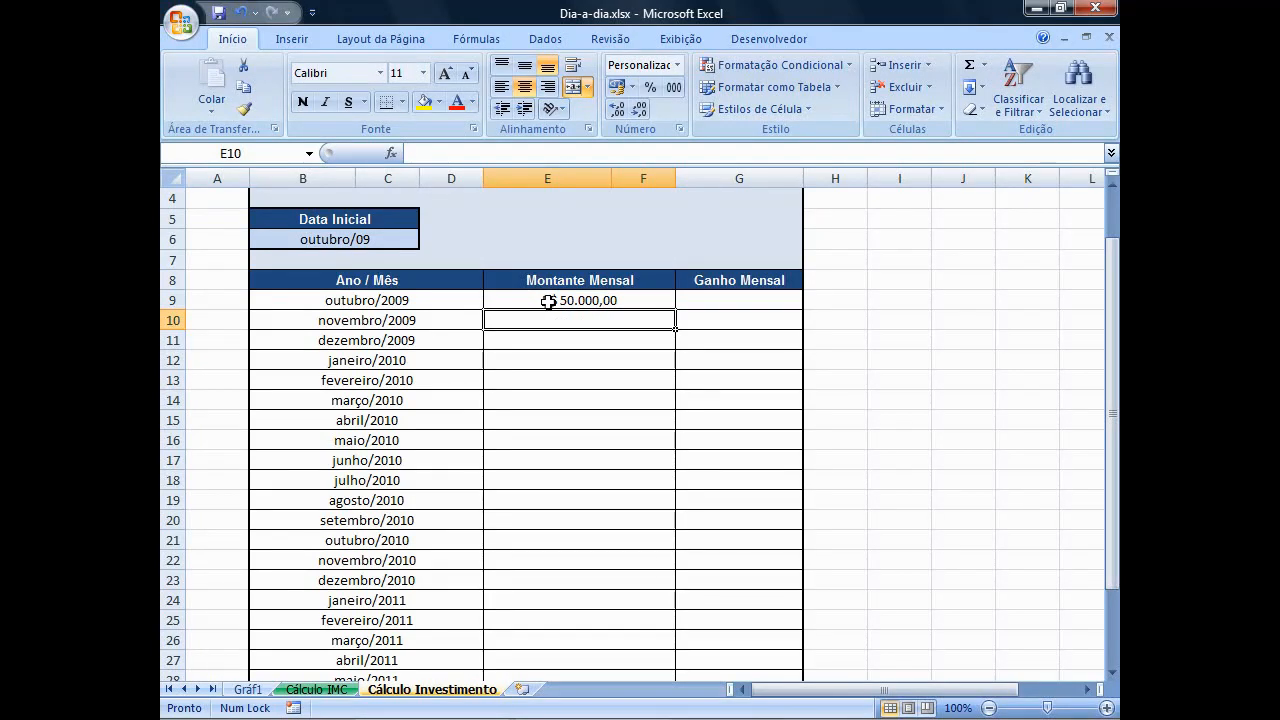
# Enter 0 in G9 as the Ganho Mensal for the first month.
pyautogui.click(700, 300)
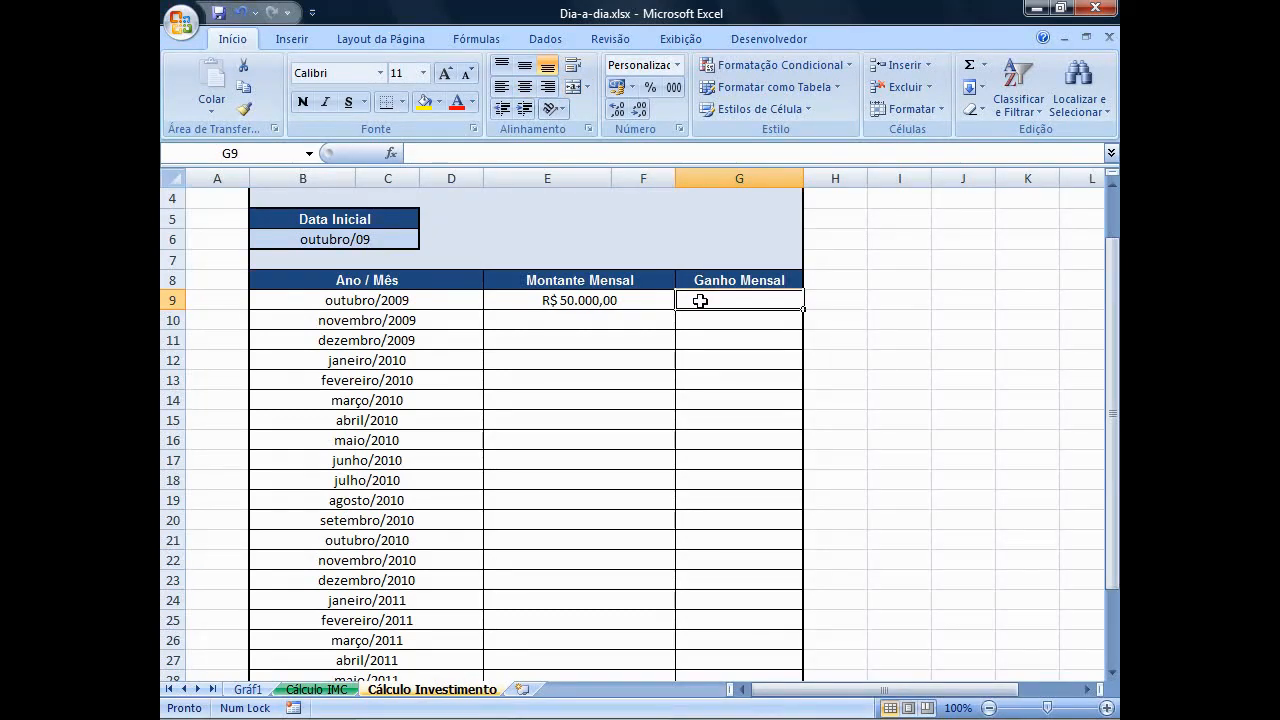
pyautogui.write('0')
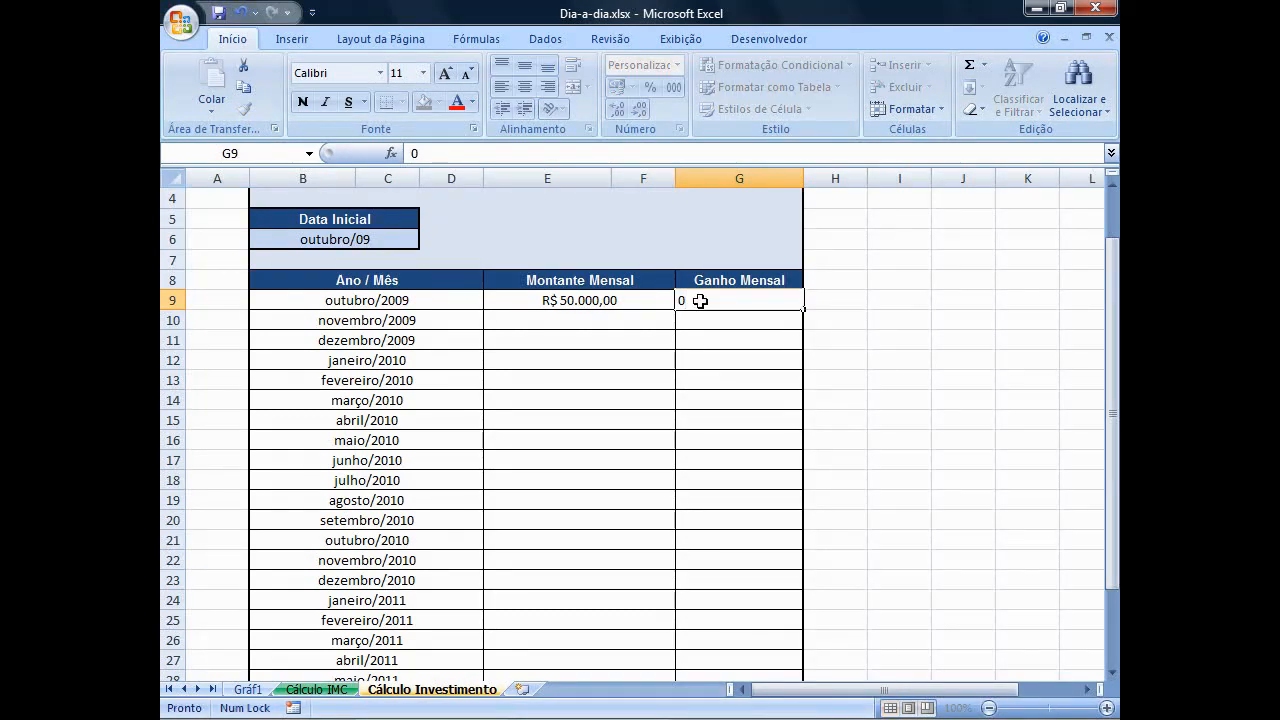
pyautogui.press('Return')
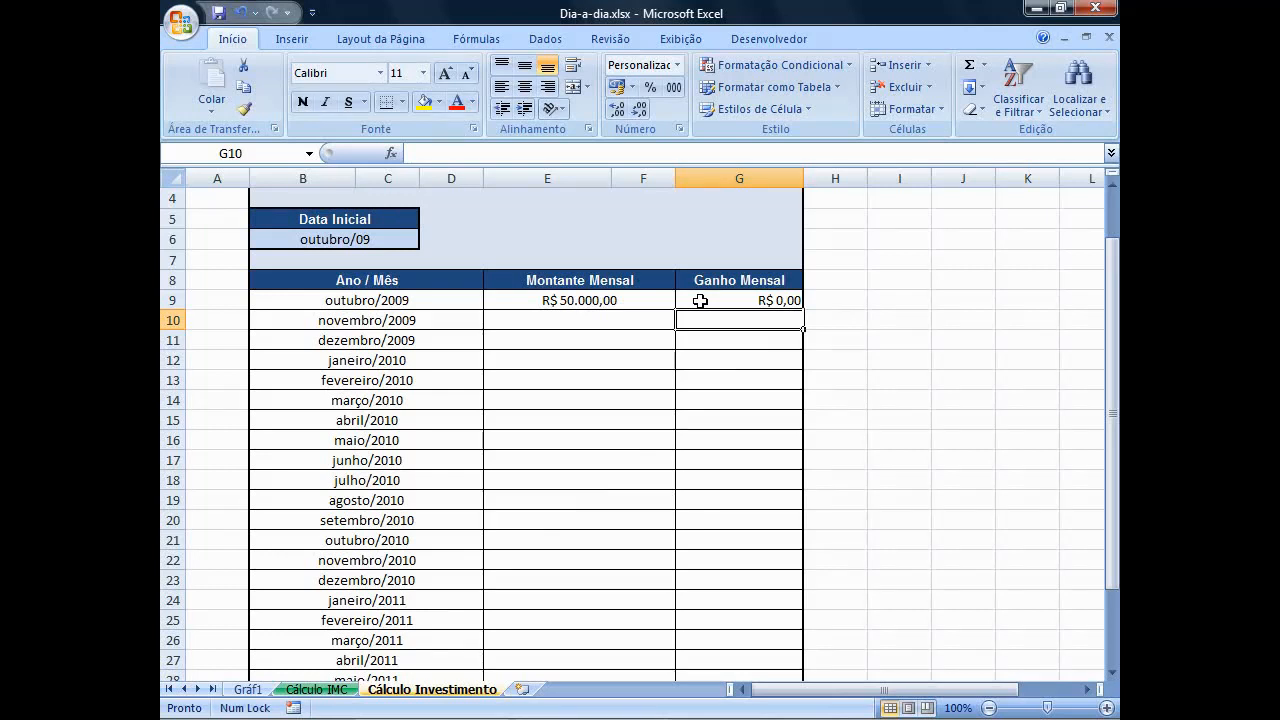
# Enter =APORTE+E9*(1+JUROS) in E10 to compute the second month's Montante Mensal.
pyautogui.click(651, 320)
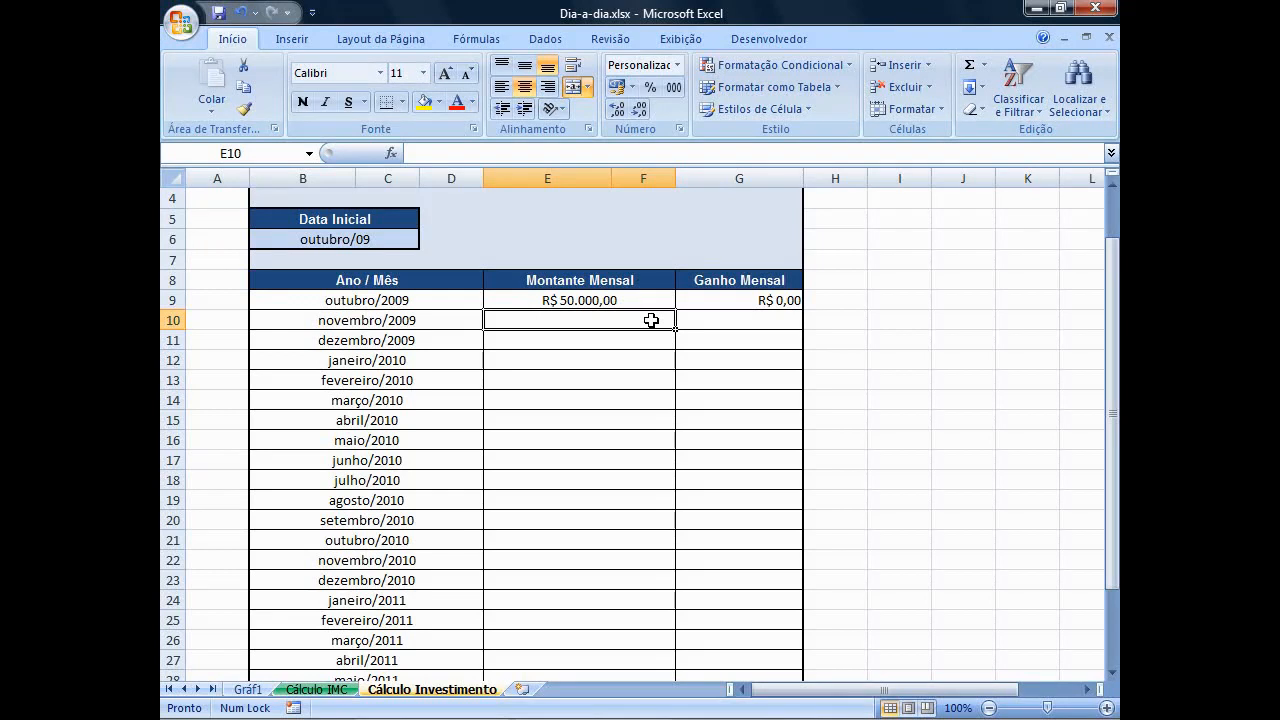
pyautogui.write('=')
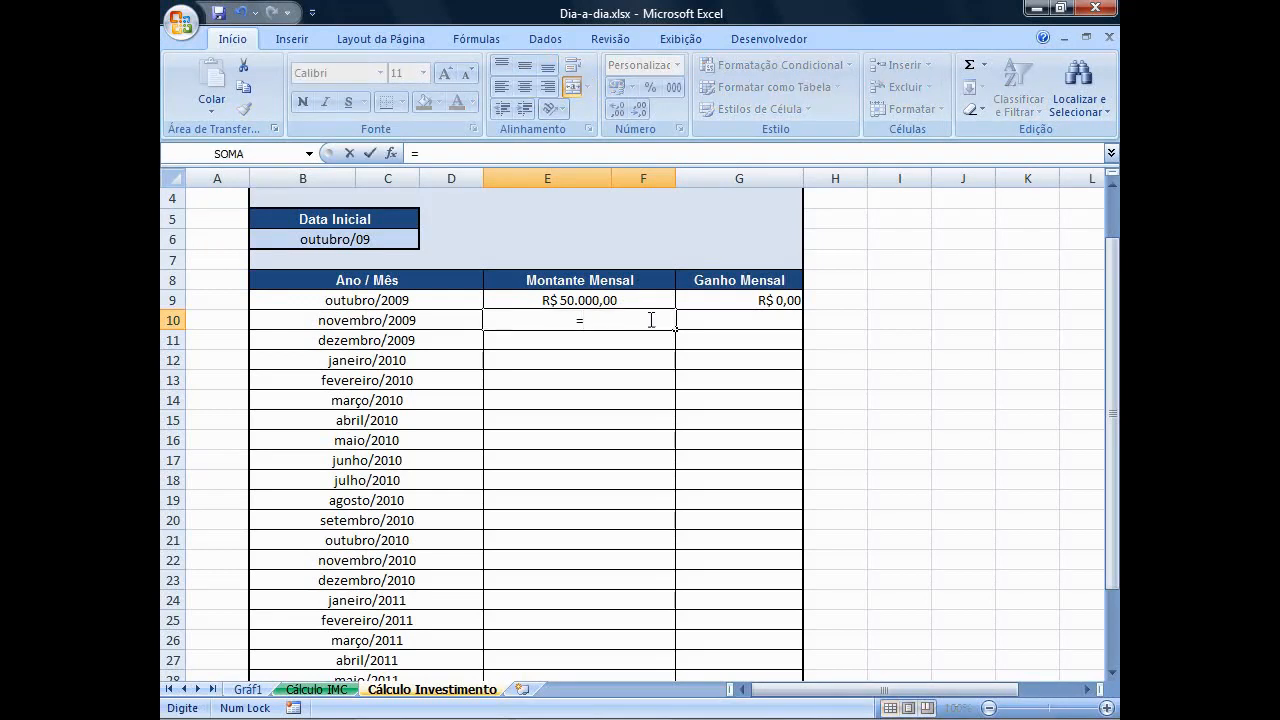
pyautogui.write('APORTE')
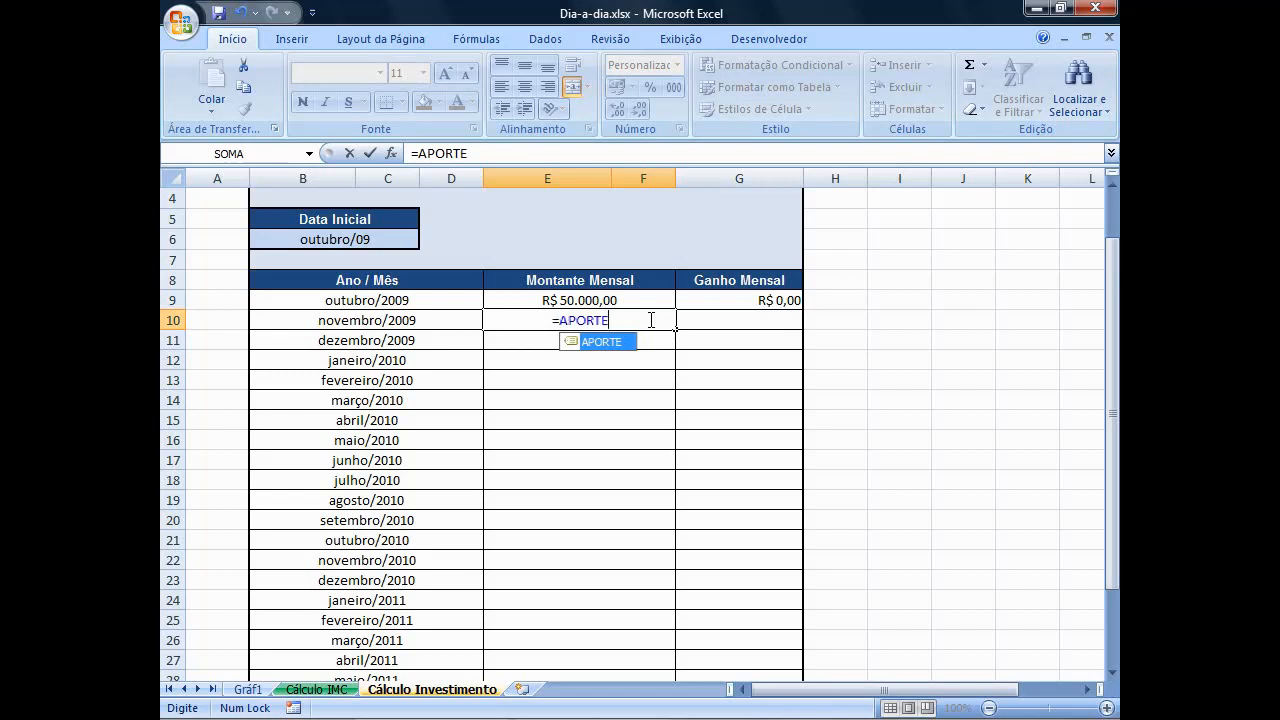
pyautogui.write('+E9')
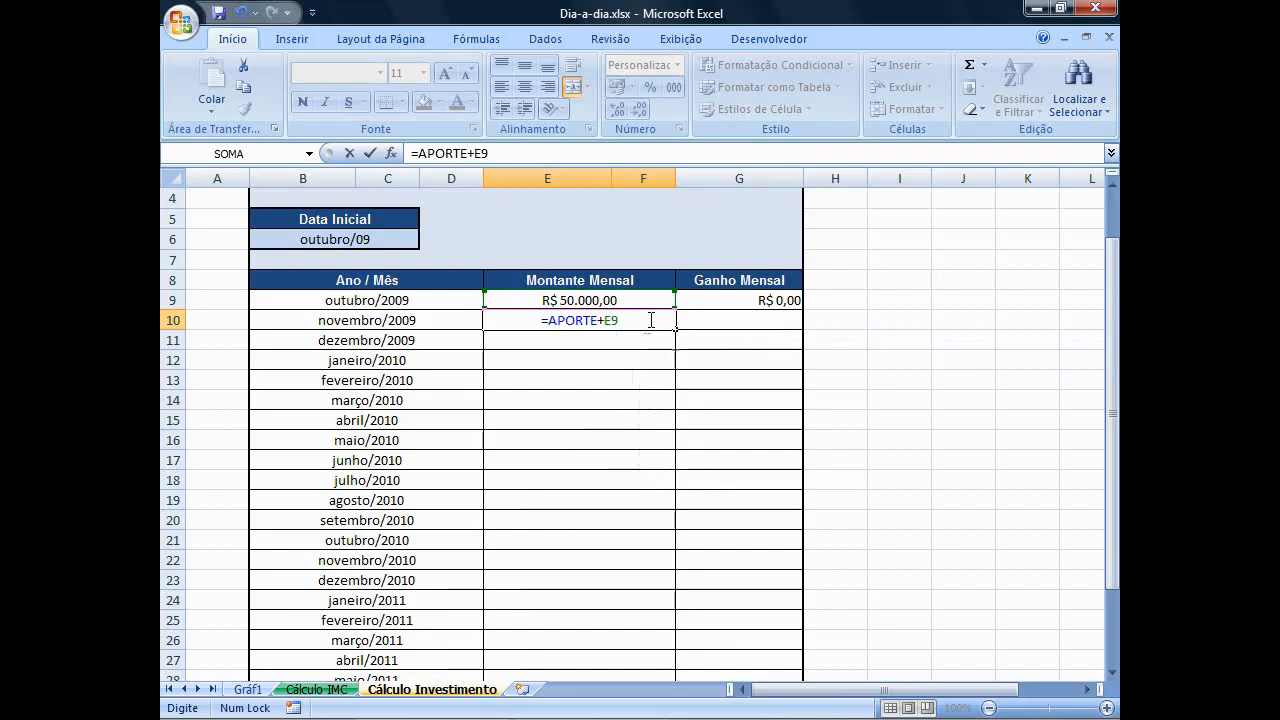
pyautogui.write('*(1')
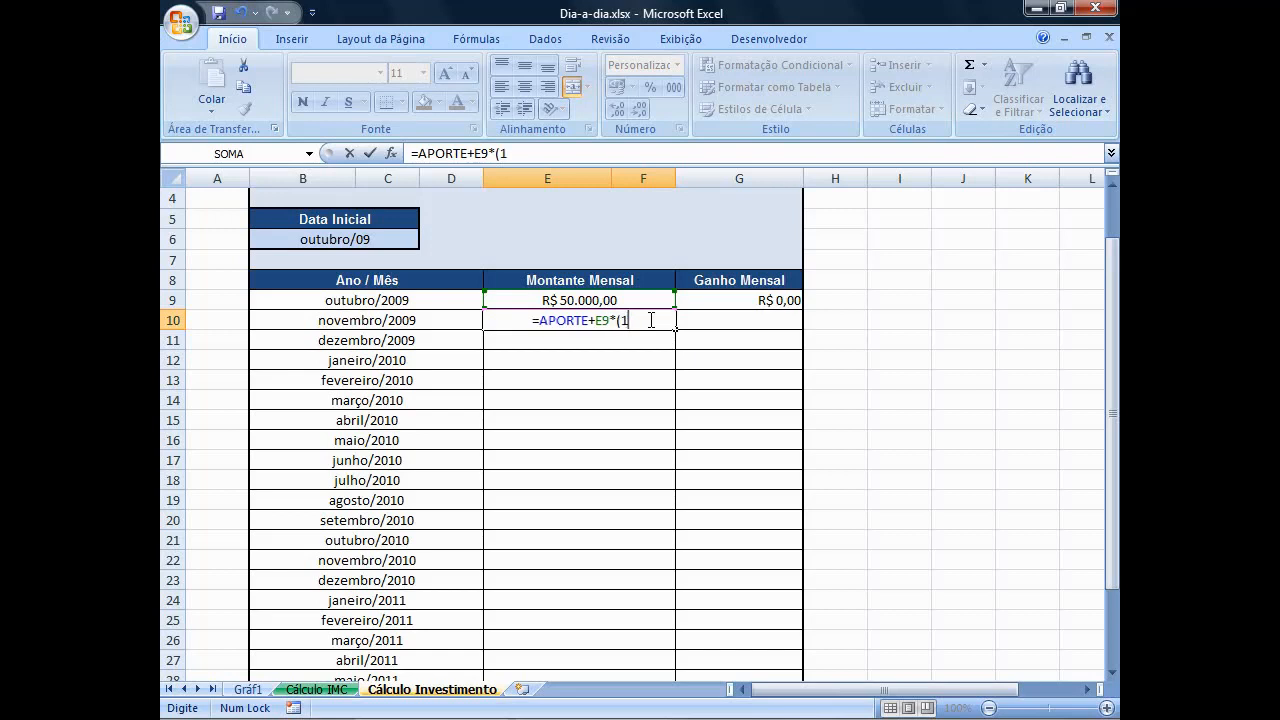
pyautogui.write('+JUROS')
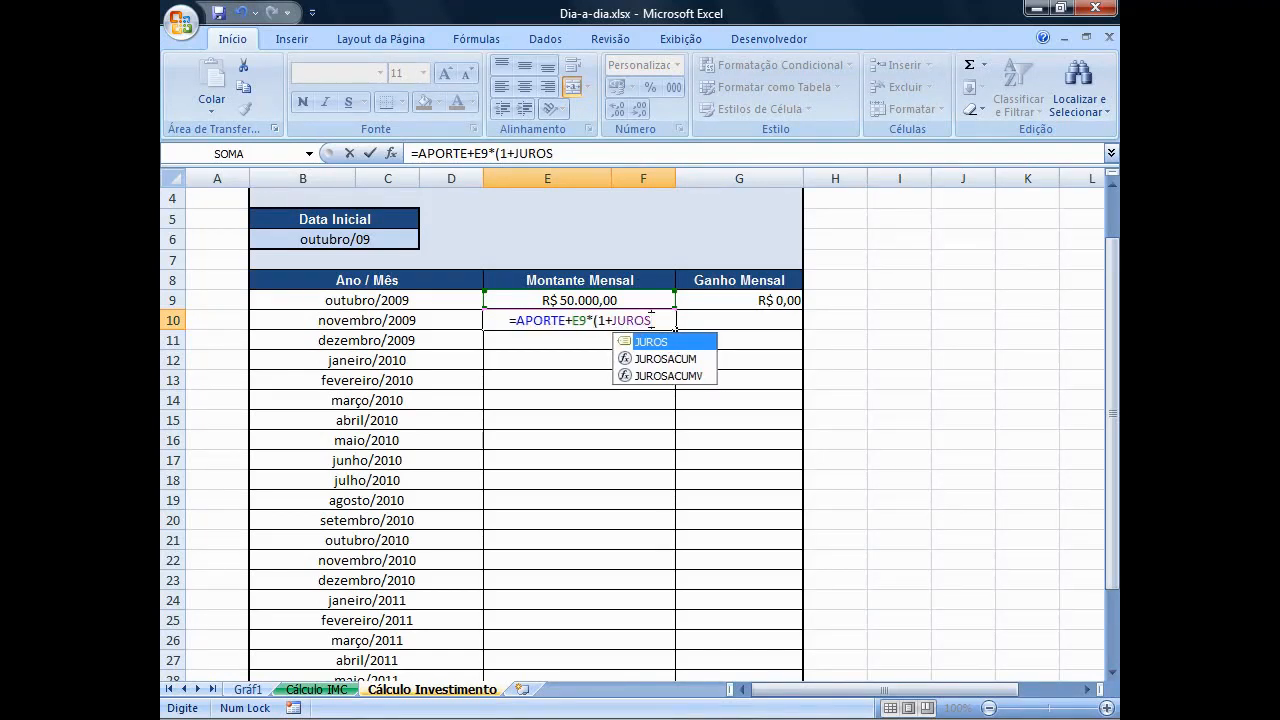
pyautogui.write(')')
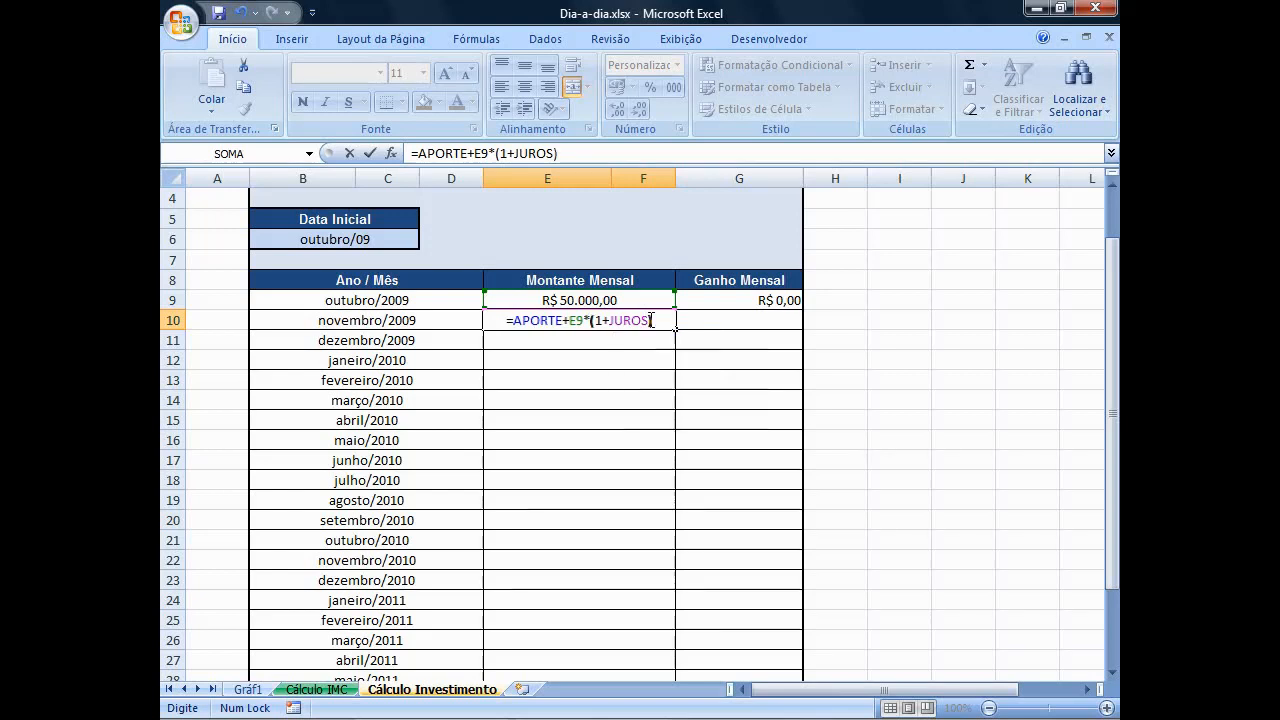
pyautogui.press('Return')
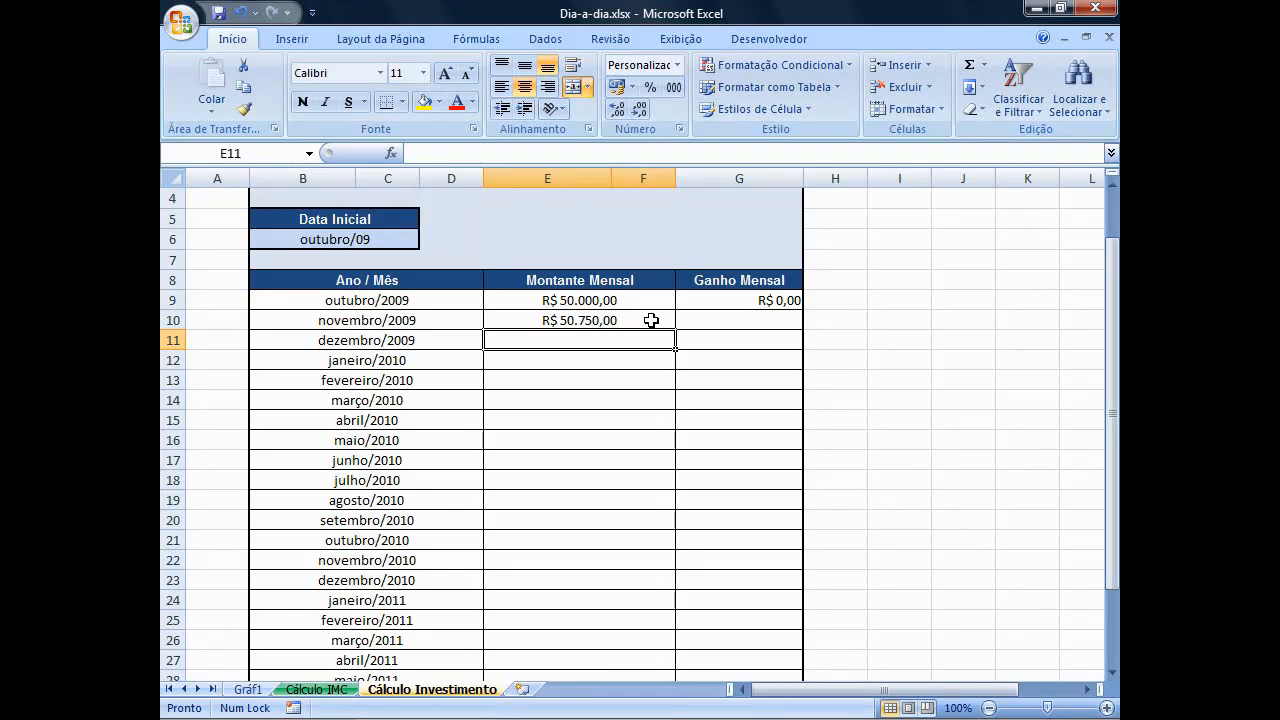
# Fill the Montante Mensal formula from E10 down to row 32.
pyautogui.click(651, 320)
pyautogui.moveTo(677, 328); pyautogui.dragTo(660, 641)
pyautogui.scroll(3, 766, 396)
# Enter =E9*JUROS in G10 to compute the second month's Ganho Mensal.
pyautogui.click(766, 396)
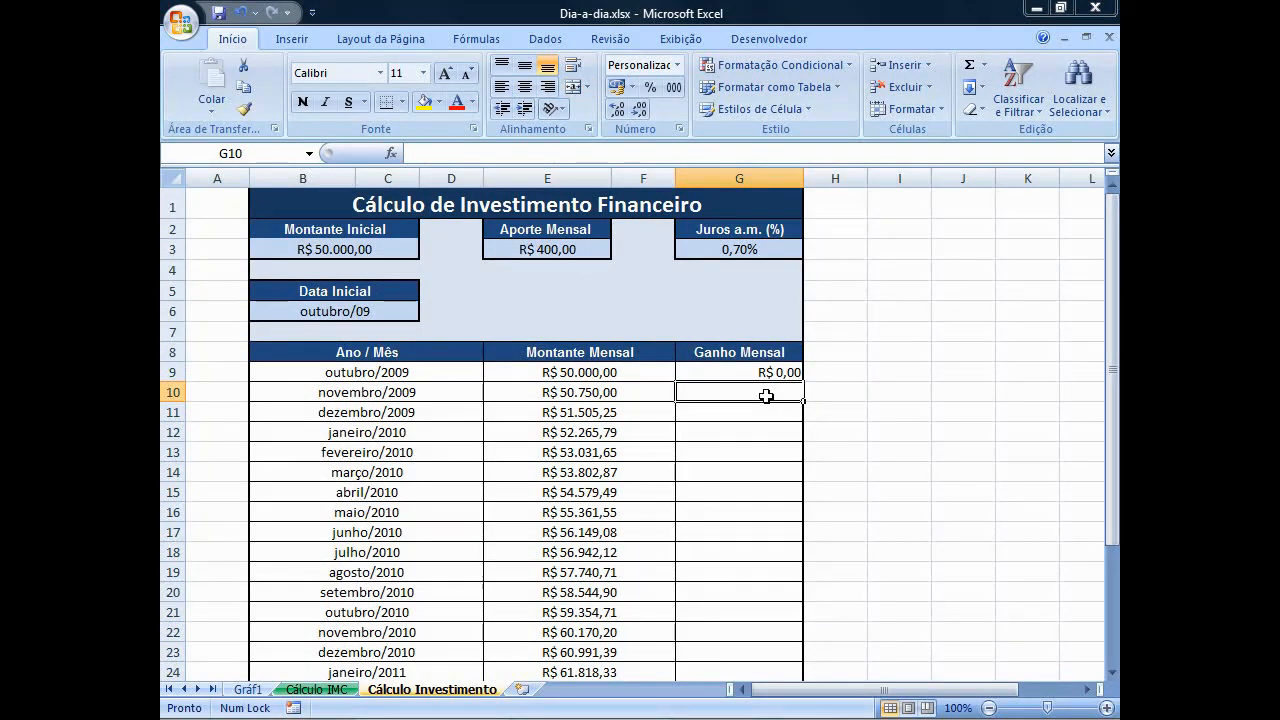
pyautogui.write('=E9')
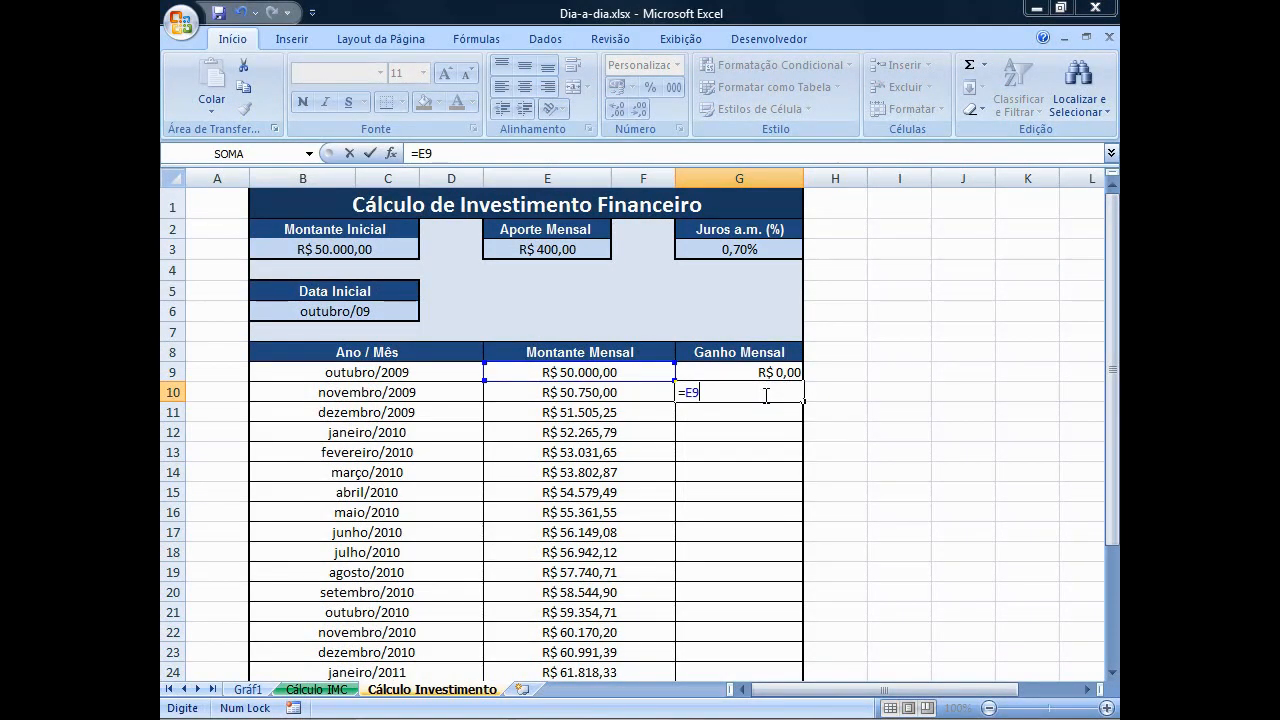
pyautogui.write('*JUROS')
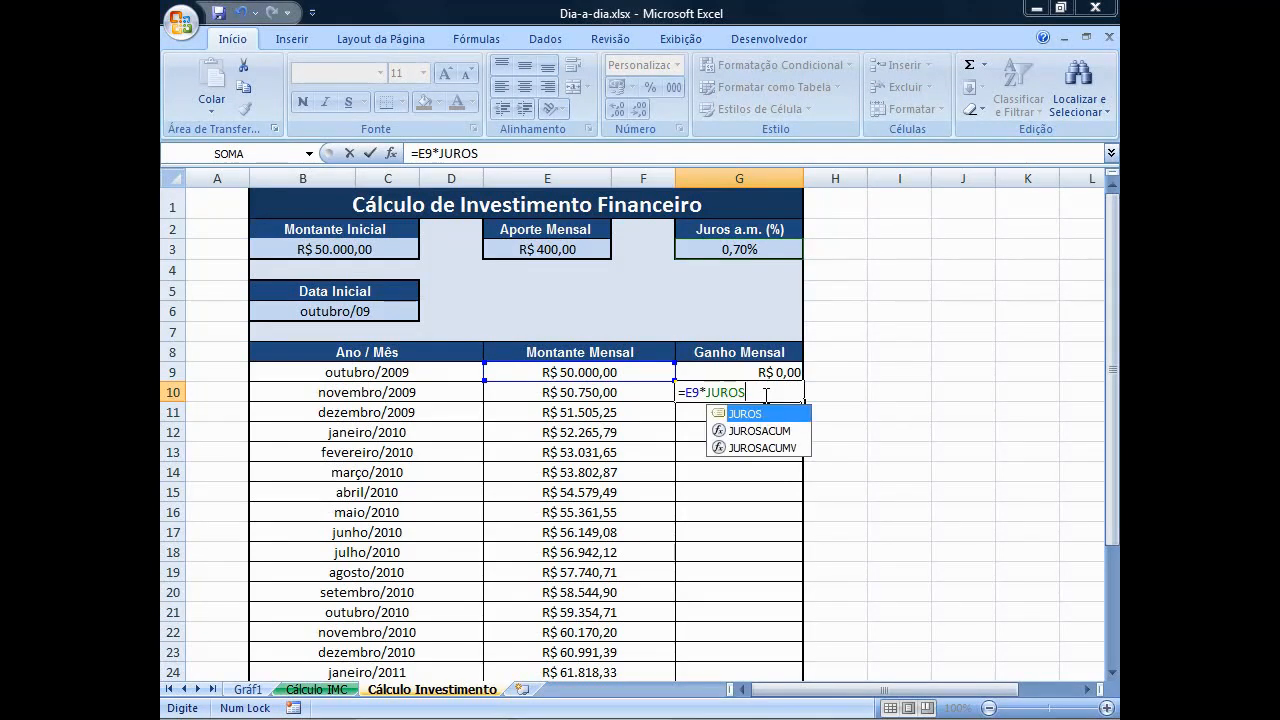
pyautogui.press('Return')
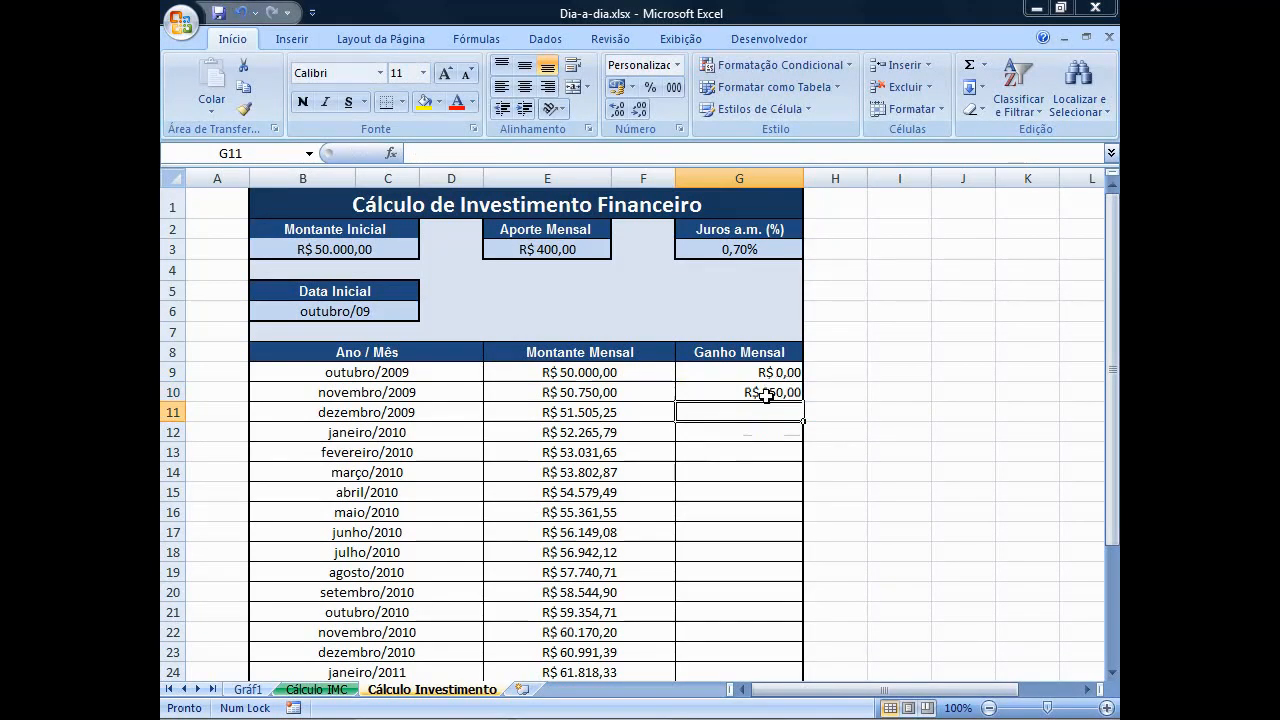
# Fill the Ganho Mensal formula from G10 down to G32 and review the completed table.
pyautogui.click(771, 393)
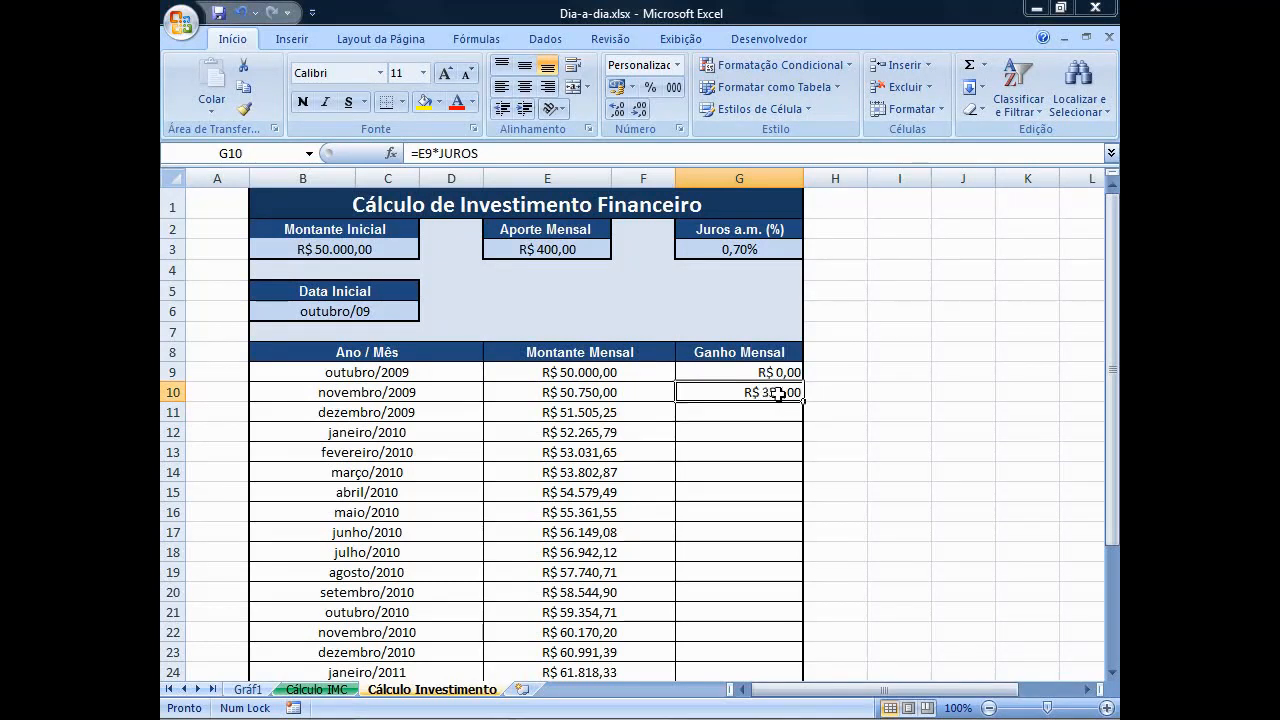
pyautogui.moveTo(803, 400); pyautogui.dragTo(806, 647)
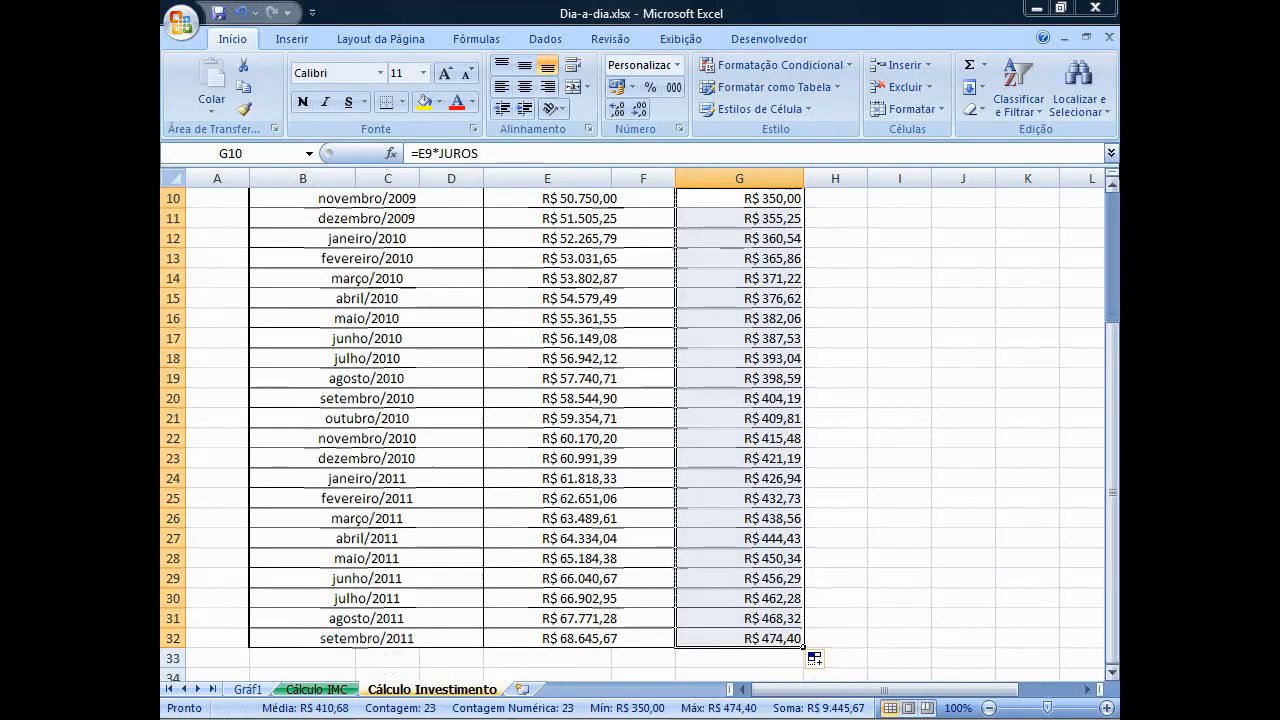
pyautogui.click(1113, 208)
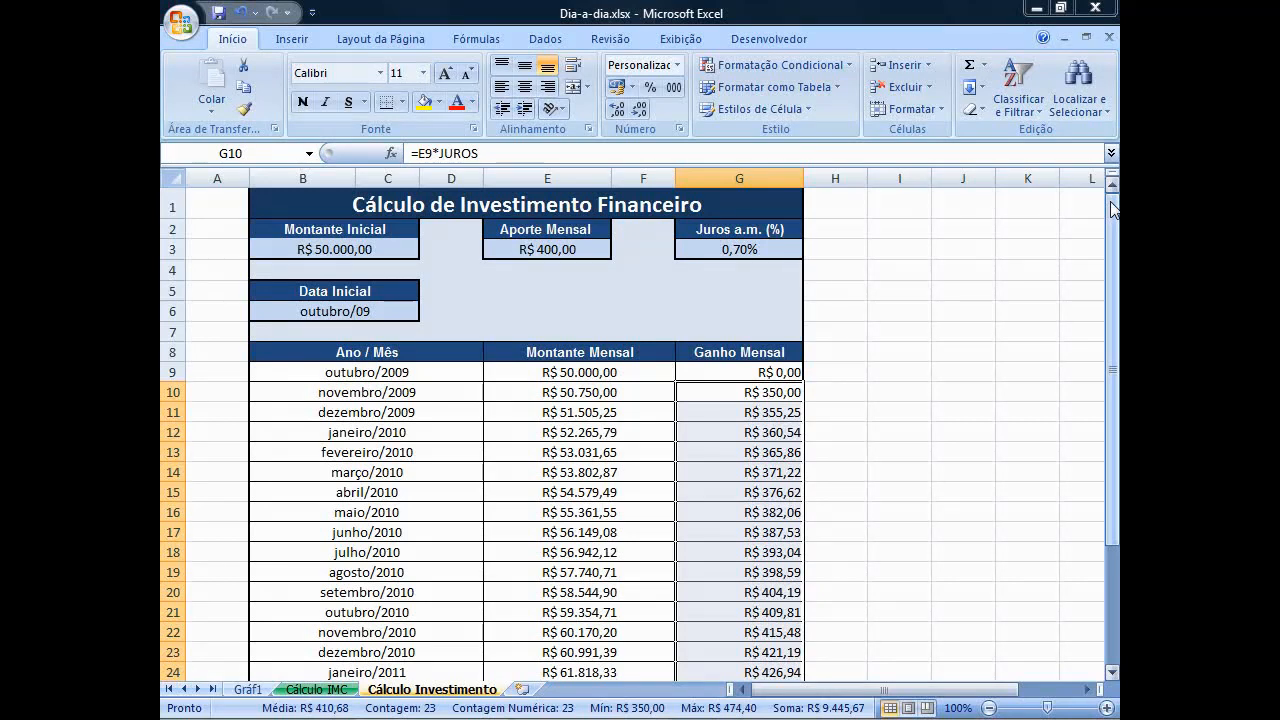
pyautogui.moveTo(1113, 208); pyautogui.dragTo(1113, 320)
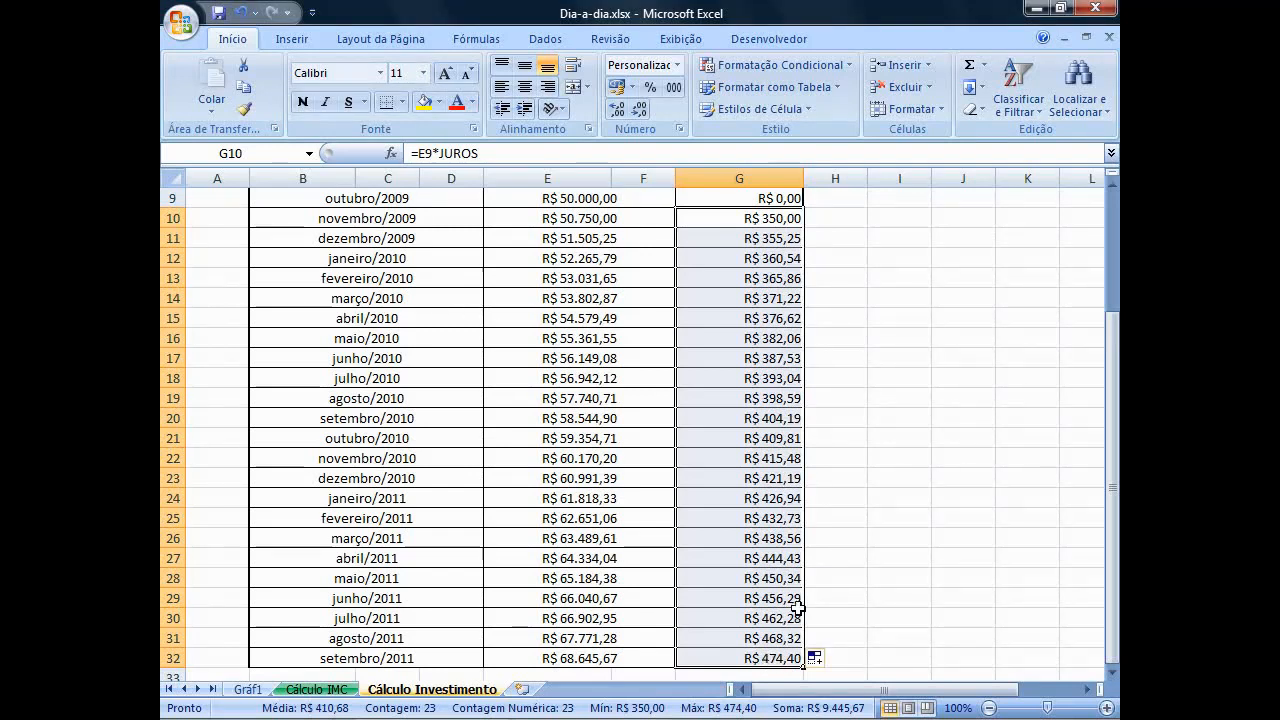
pyautogui.moveTo(1113, 378); pyautogui.dragTo(1116, 240)
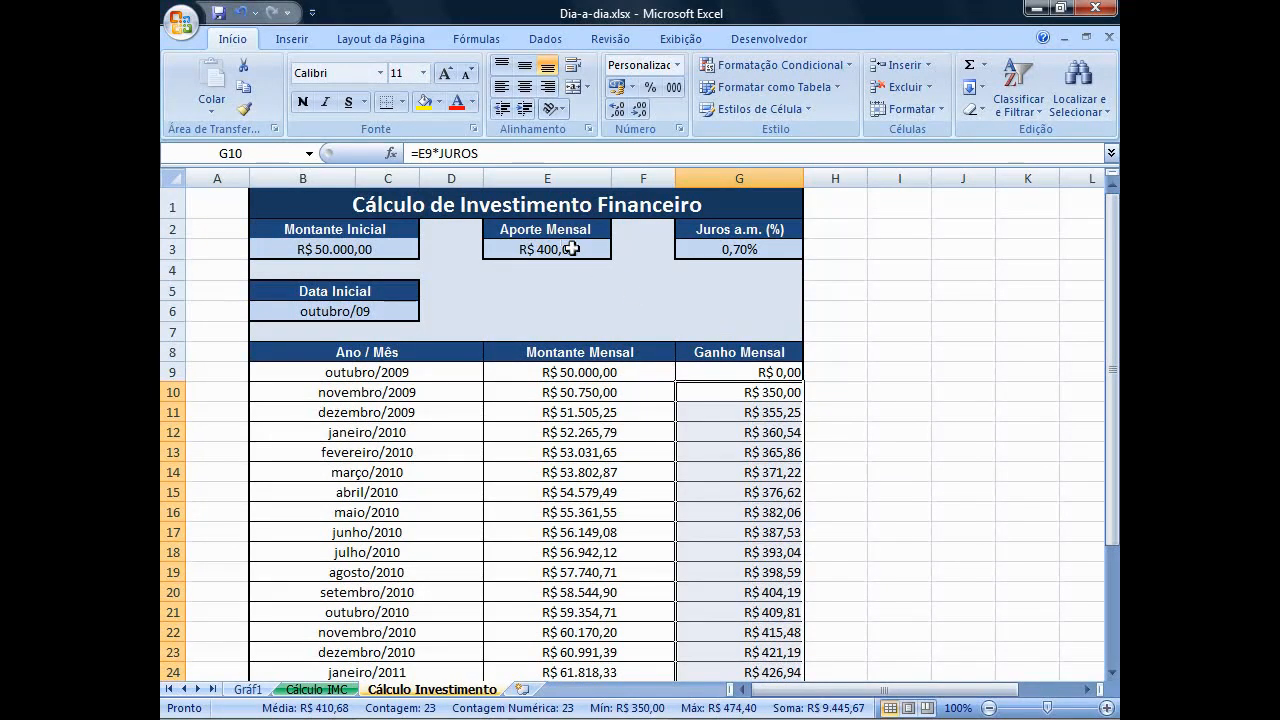
# Copy the Aporte Mensal label and value block in E2:E3 to E5:E6.
pyautogui.moveTo(568, 229); pyautogui.dragTo(572, 249)
pyautogui.hotkey('ctrl', 'c')
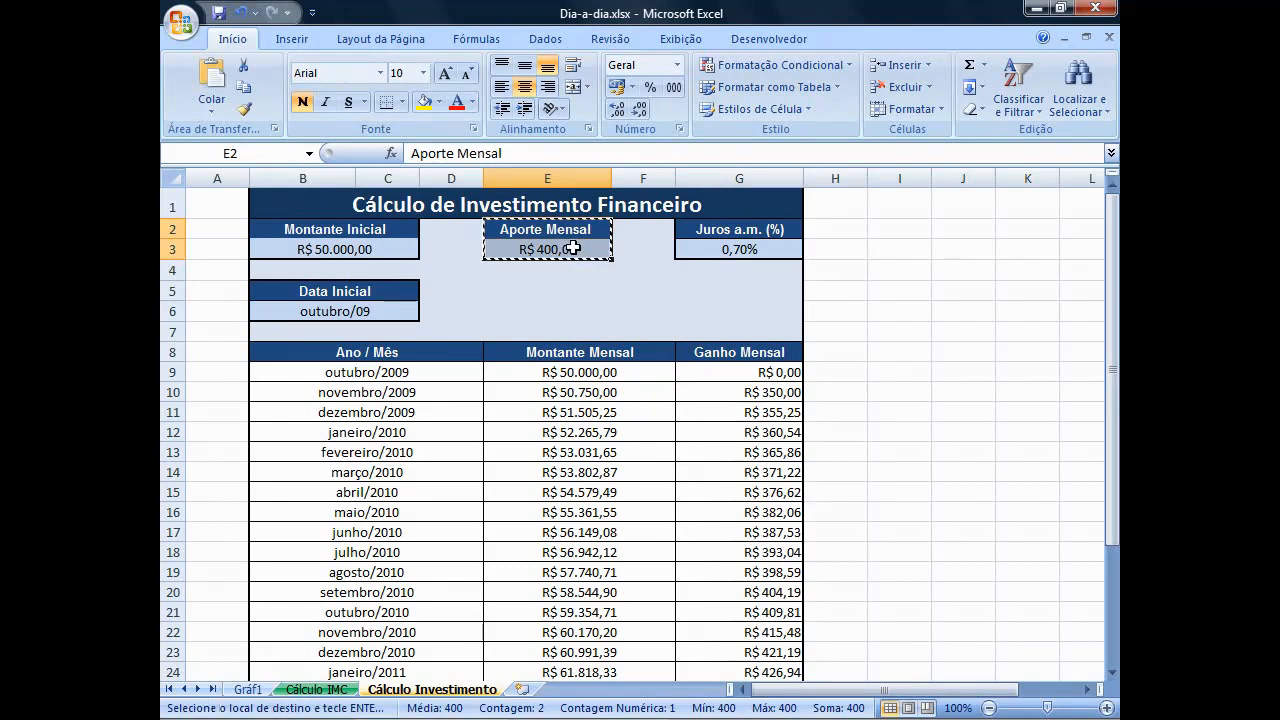
pyautogui.click(542, 300)
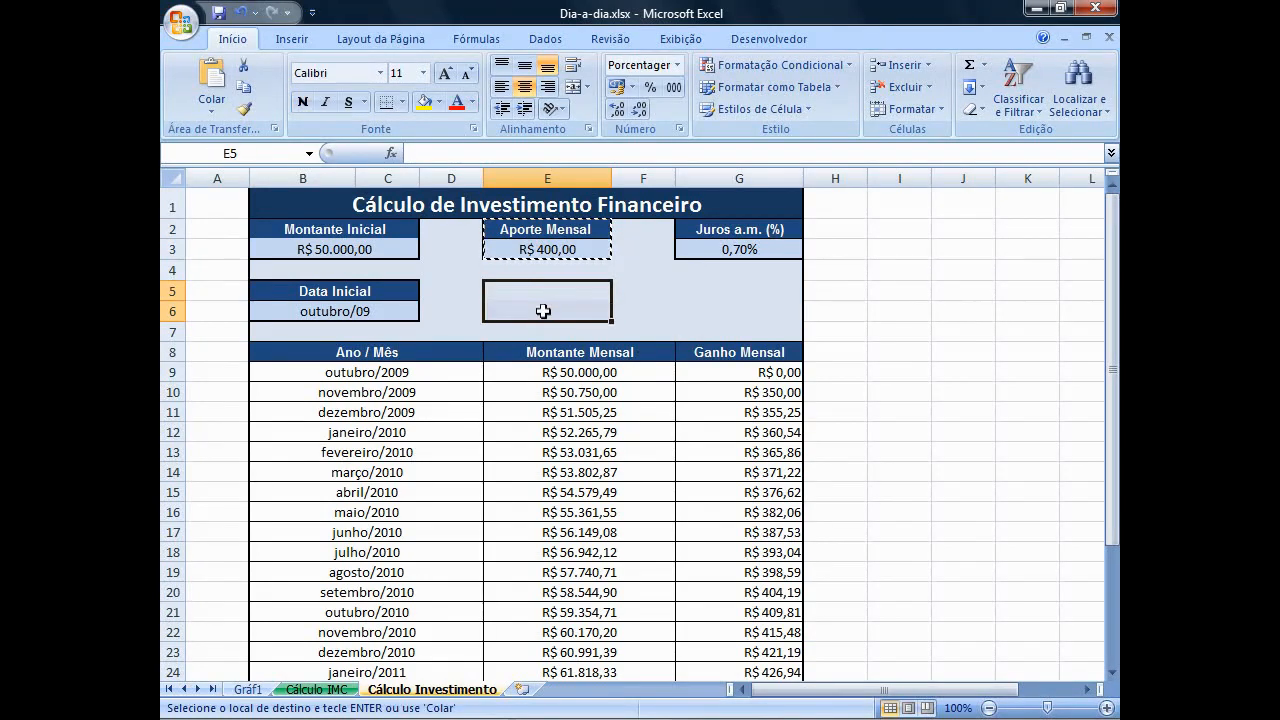
pyautogui.hotkey('ctrl', 'v')
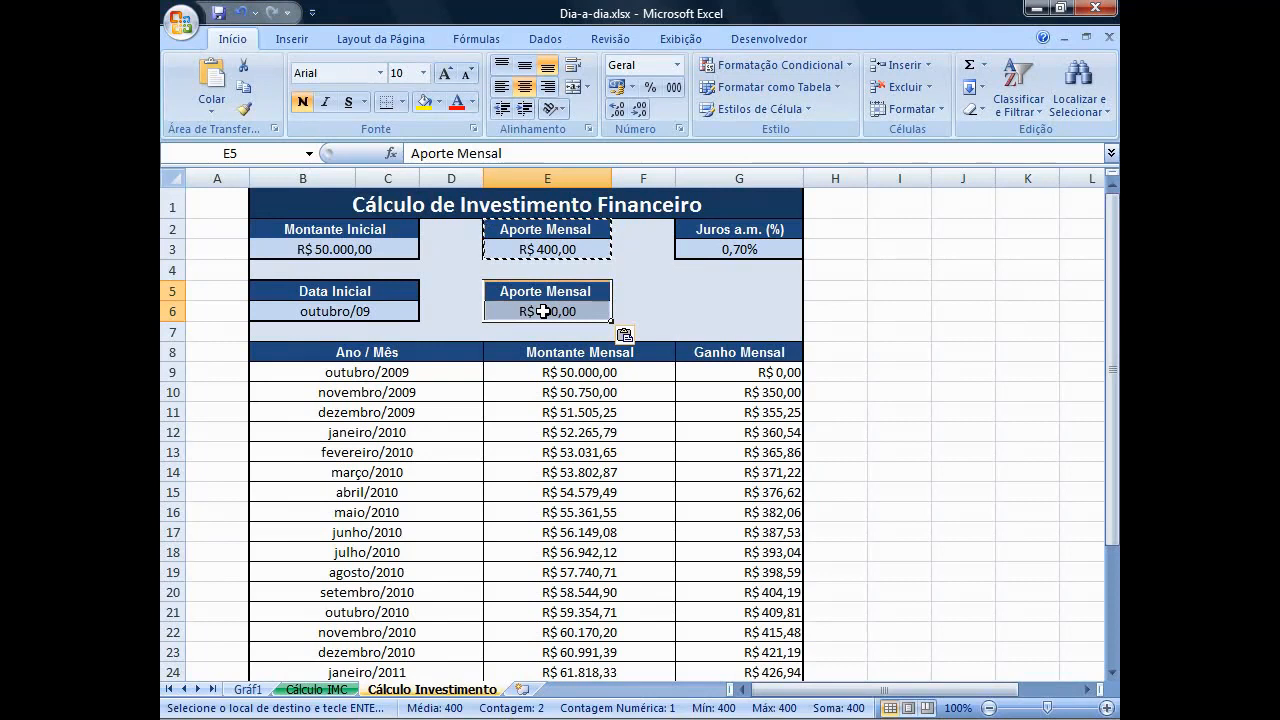
# Change the copied block's heading in E5 to Lucro.
pyautogui.click(544, 294)
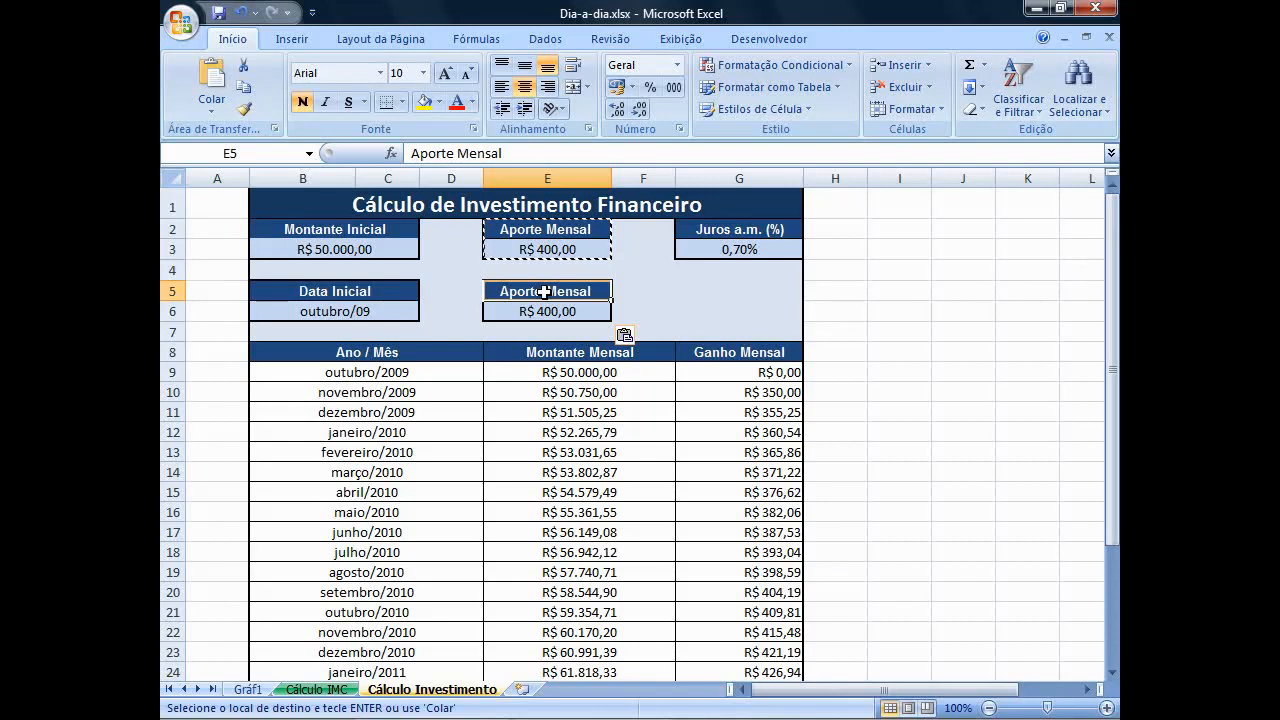
pyautogui.write('Lucro')
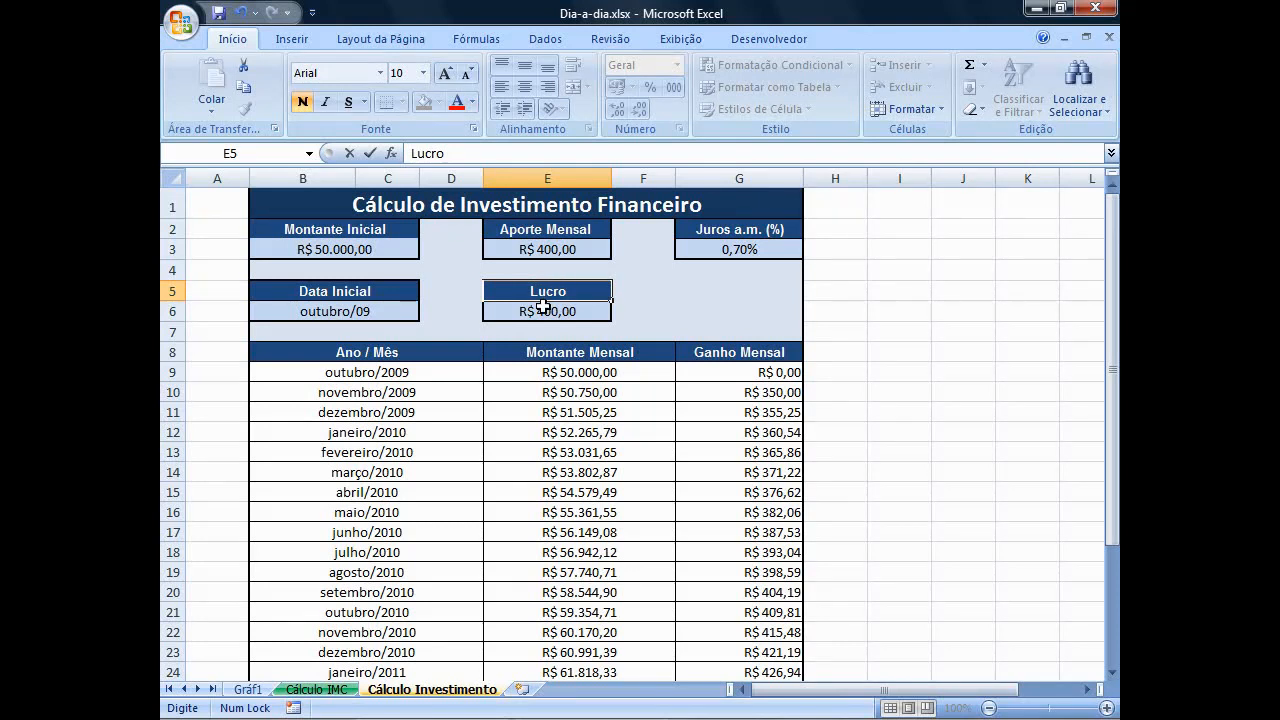
# Enter =E32-MONTANTE in the Lucro cell E6 to subtract the initial amount from the final one.
pyautogui.click(543, 311)
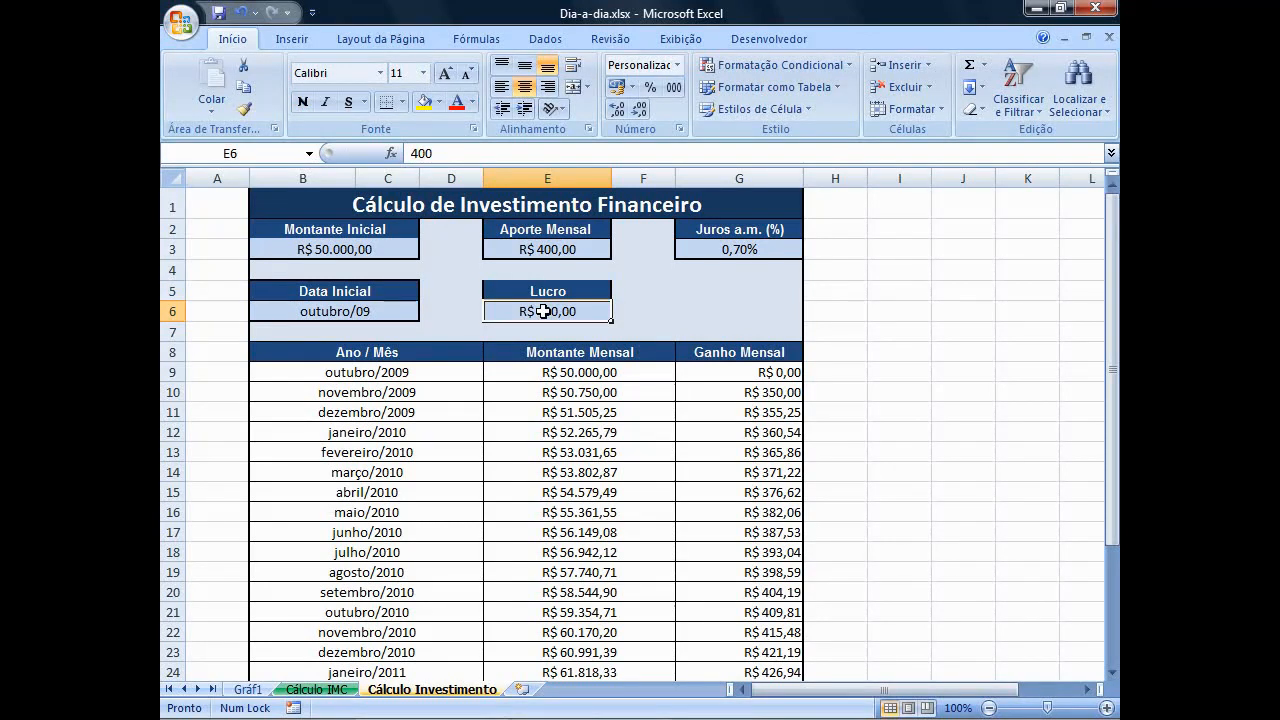
pyautogui.write('=E')
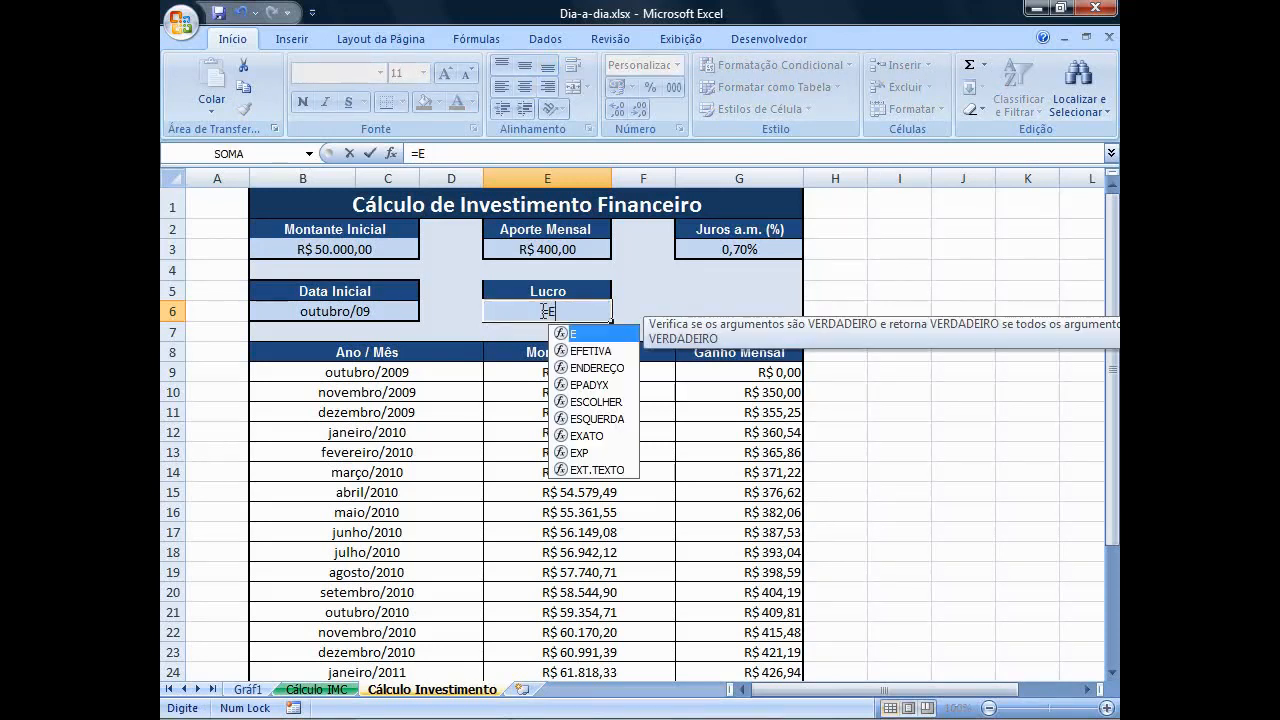
pyautogui.write('3')
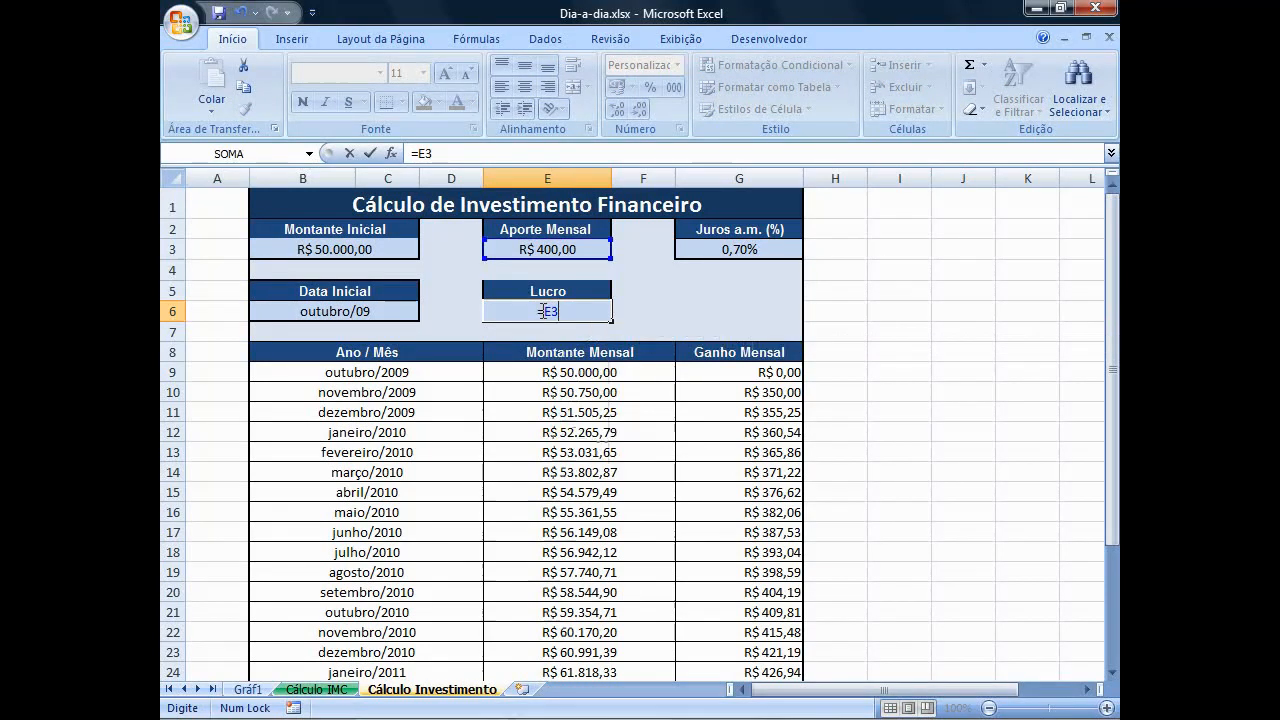
pyautogui.write('2-MON')
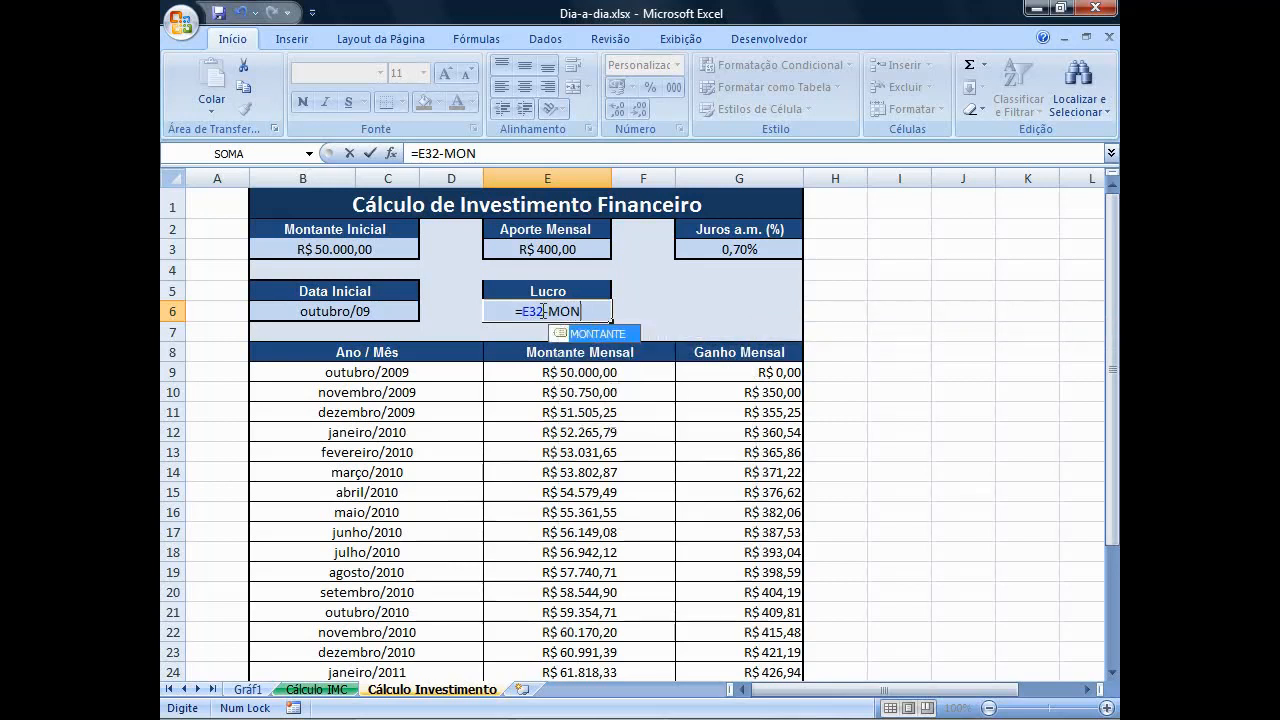
pyautogui.write('TANTE')
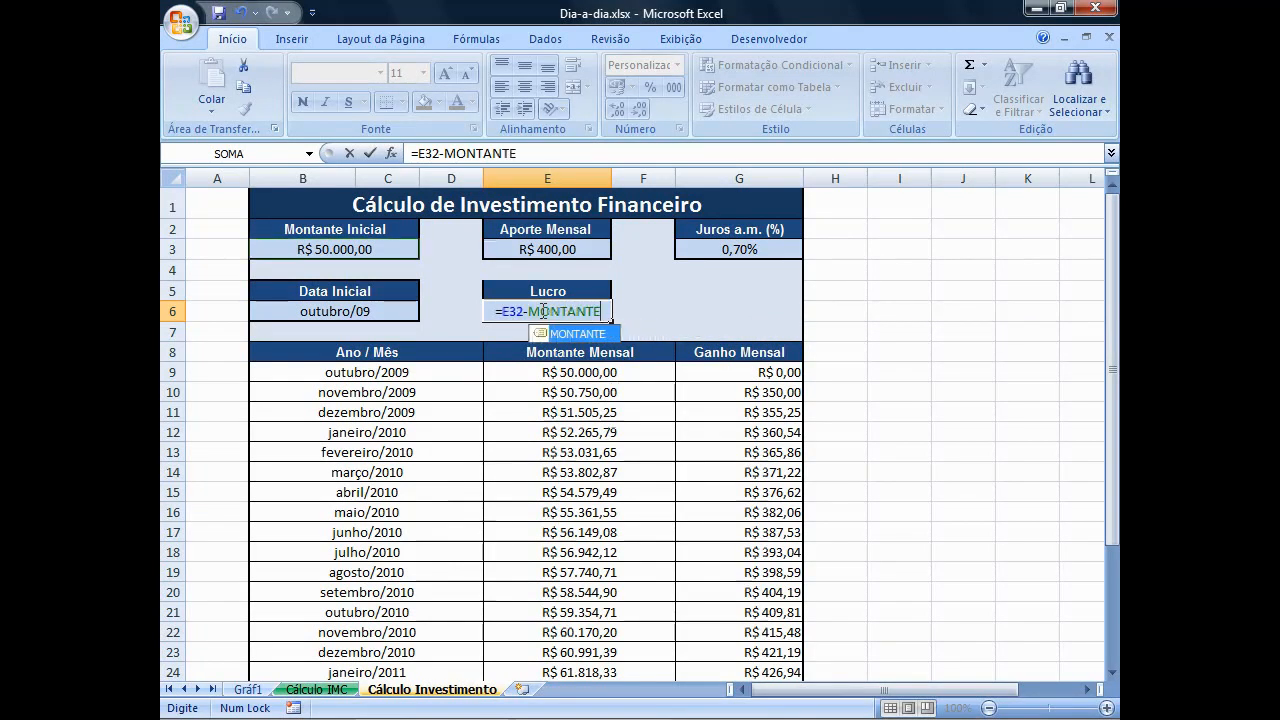
pyautogui.press('Return')
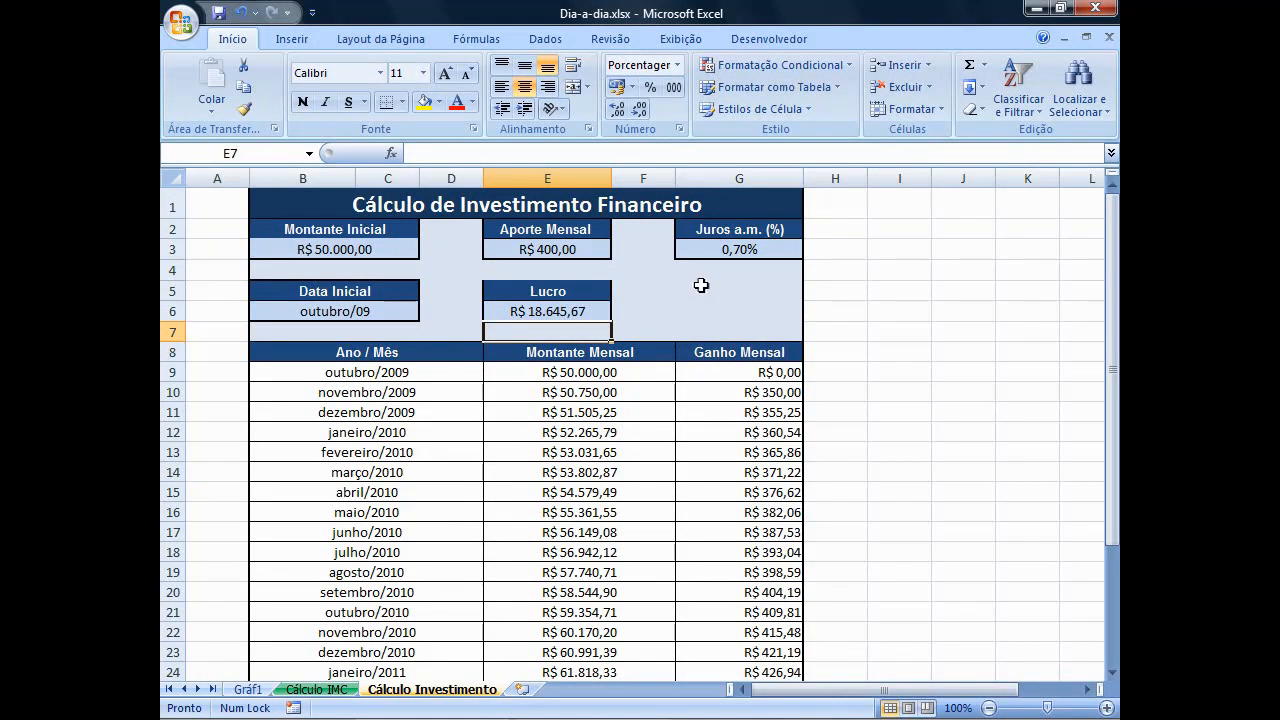